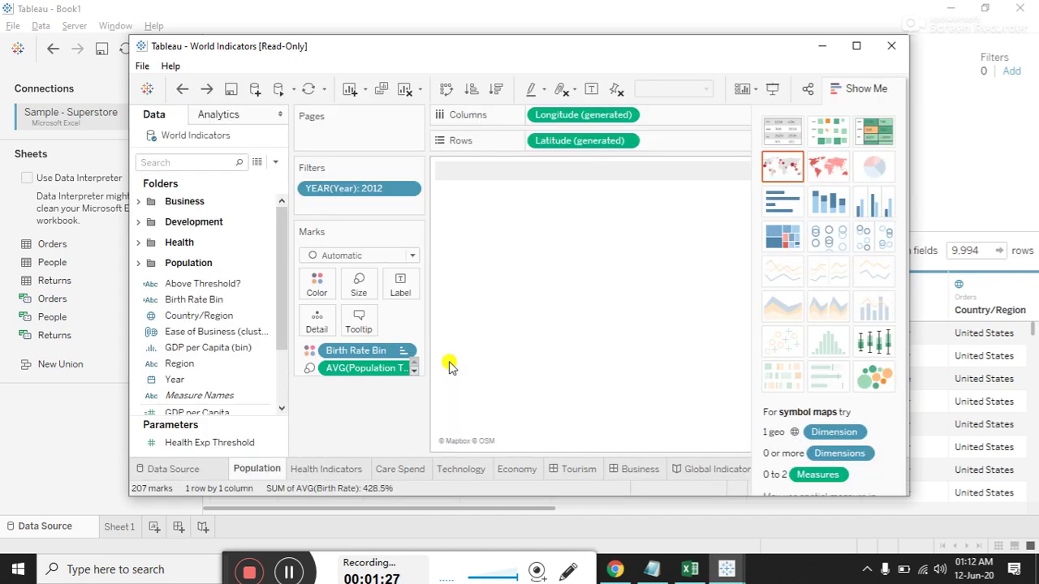
- Maximize the World Indicators workbook and look through its worksheets, the Tourism and Business dashboards, and the Global Indicators story
click(857, 48)
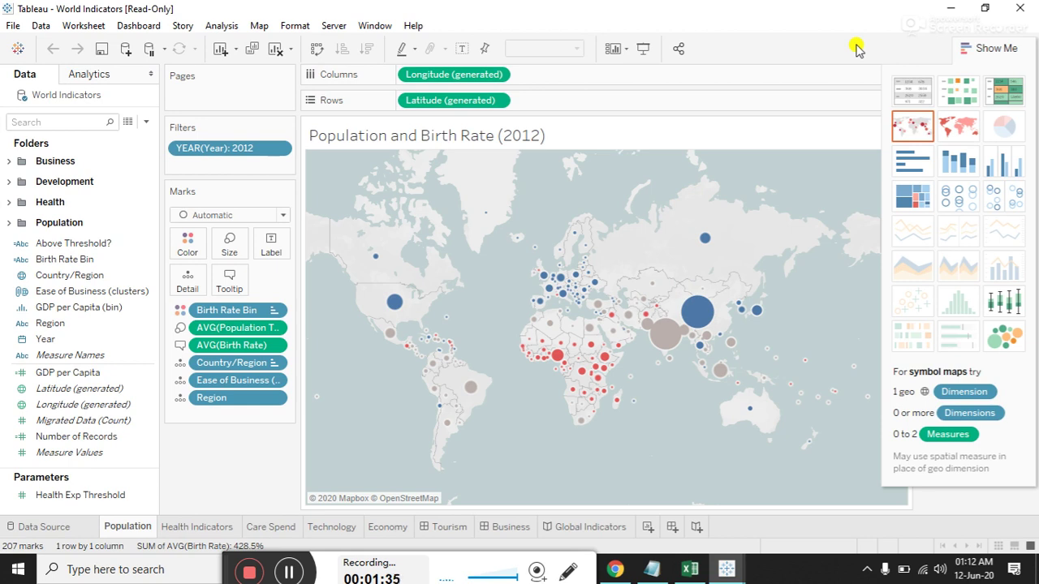
click(187, 529)
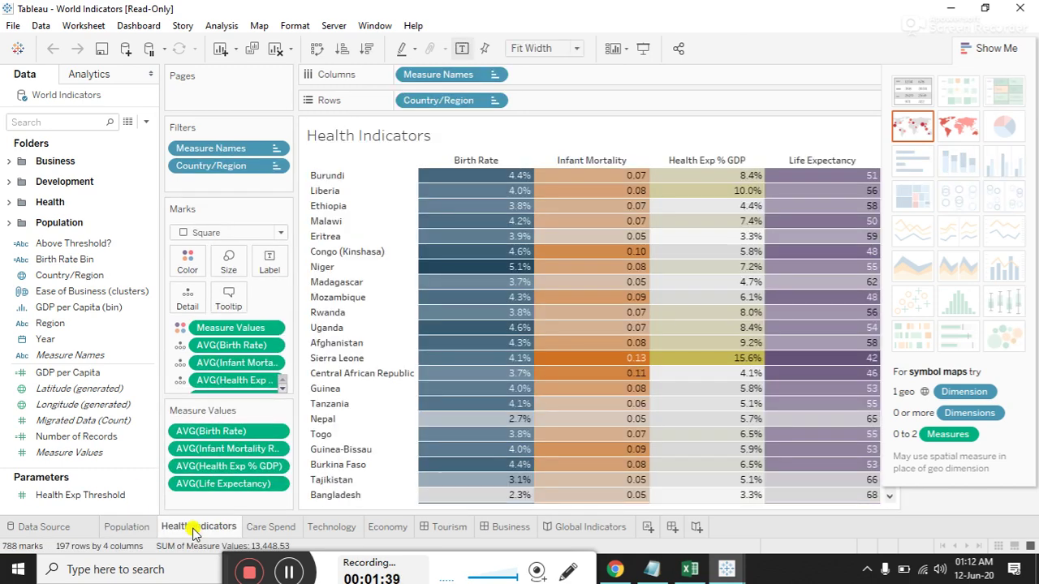
click(255, 526)
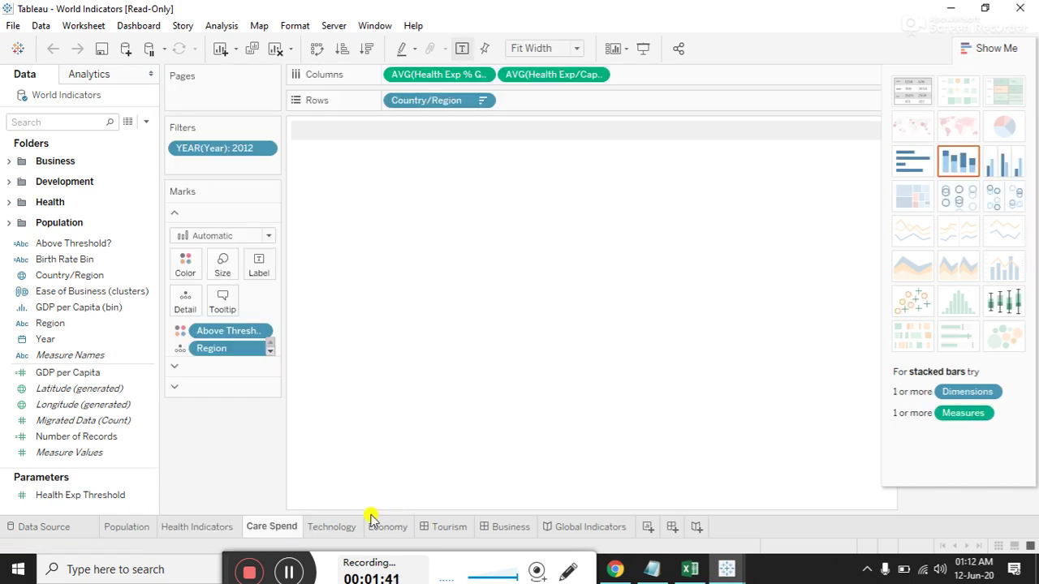
click(352, 529)
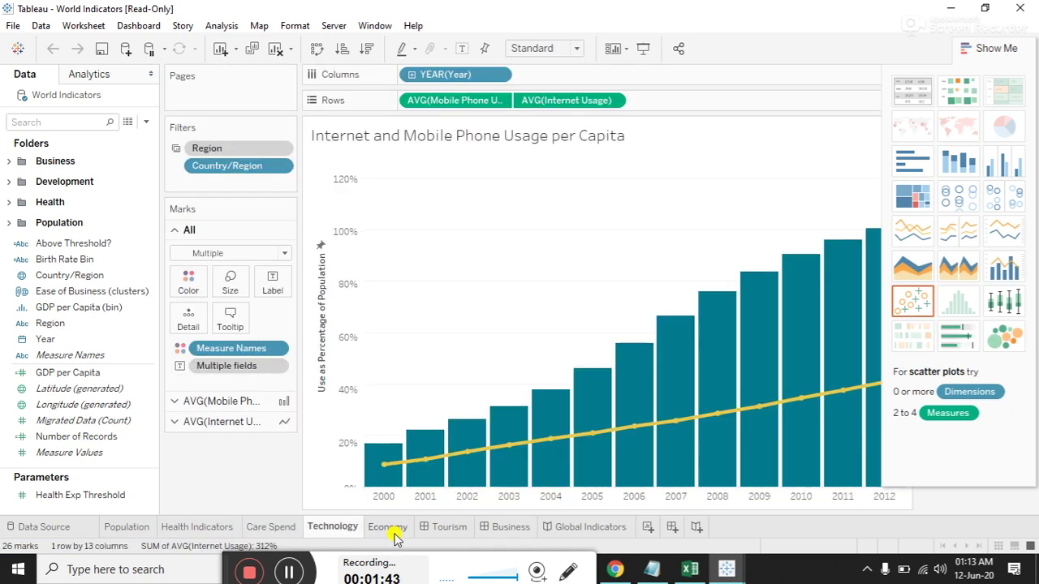
click(391, 529)
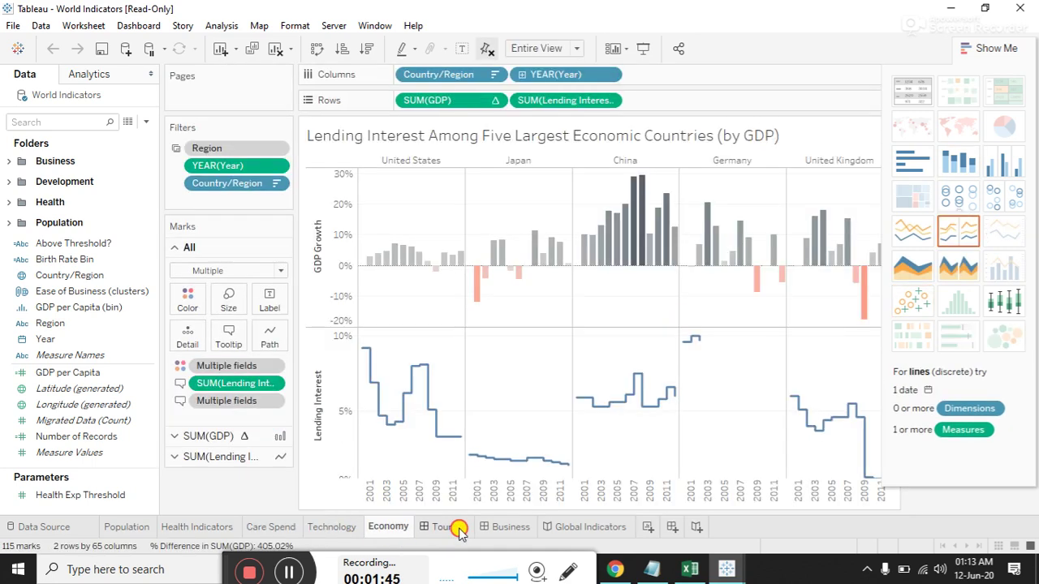
double_click(454, 528)
click(510, 529)
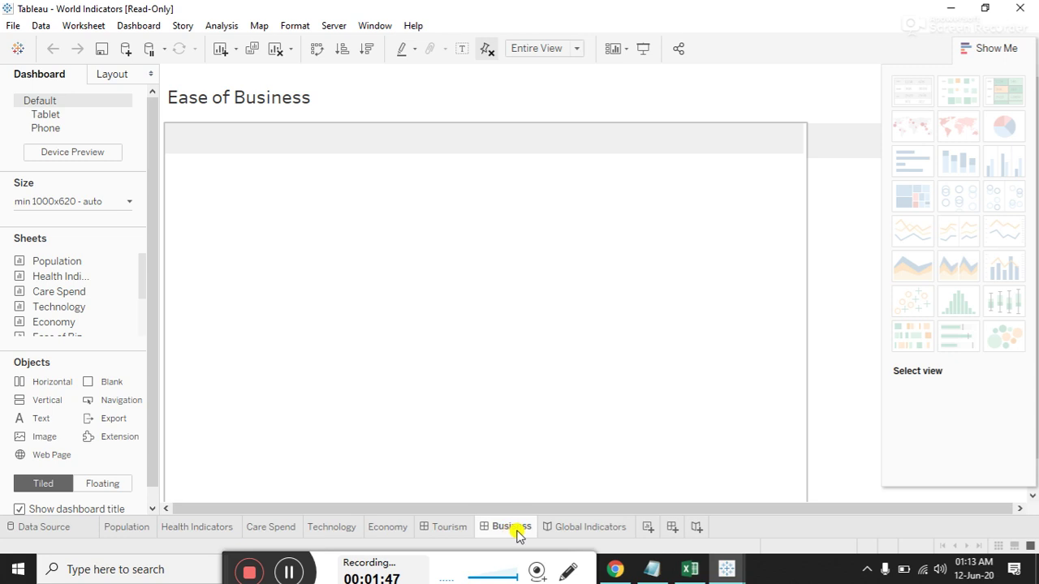
click(570, 528)
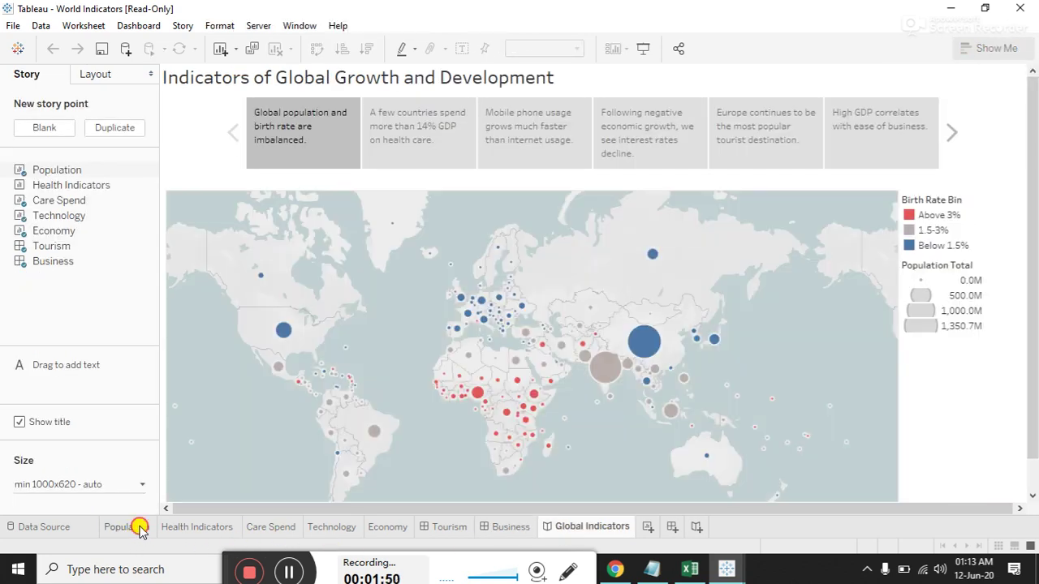
- Review the Population, Health Indicators, Technology and Economy worksheets alongside the Tourism dashboard
click(139, 529)
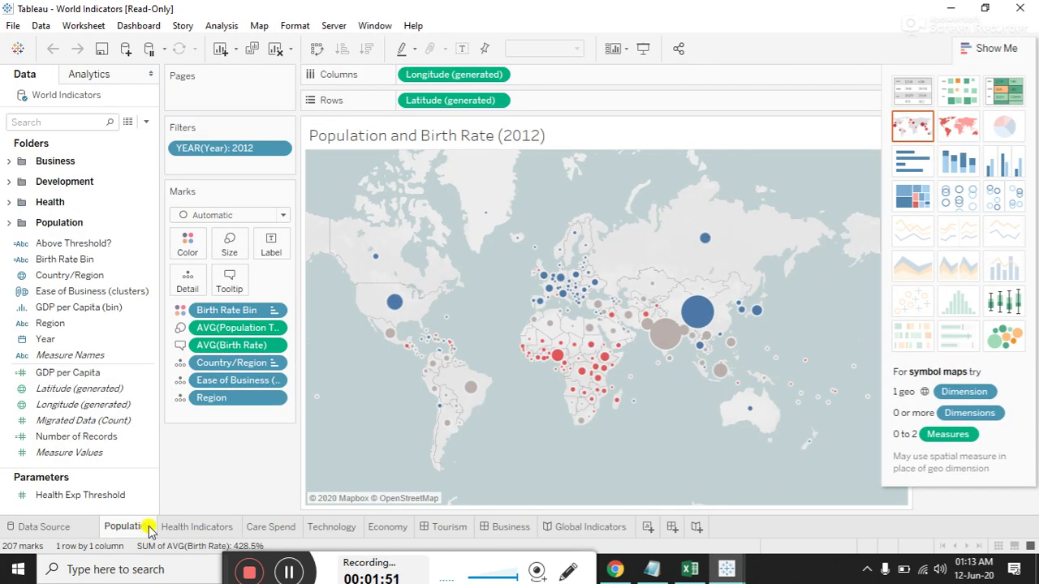
click(190, 529)
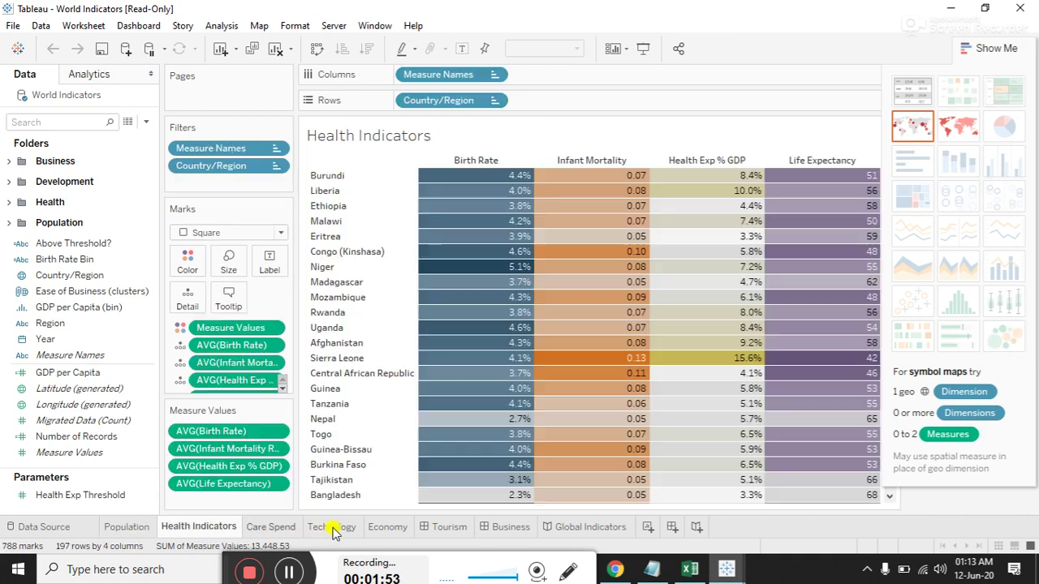
click(333, 529)
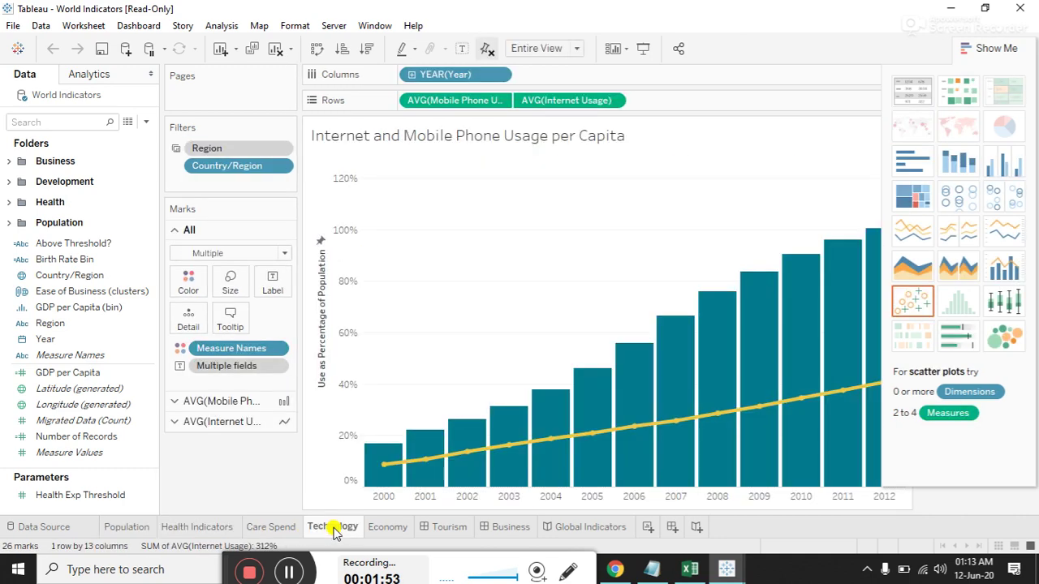
click(378, 531)
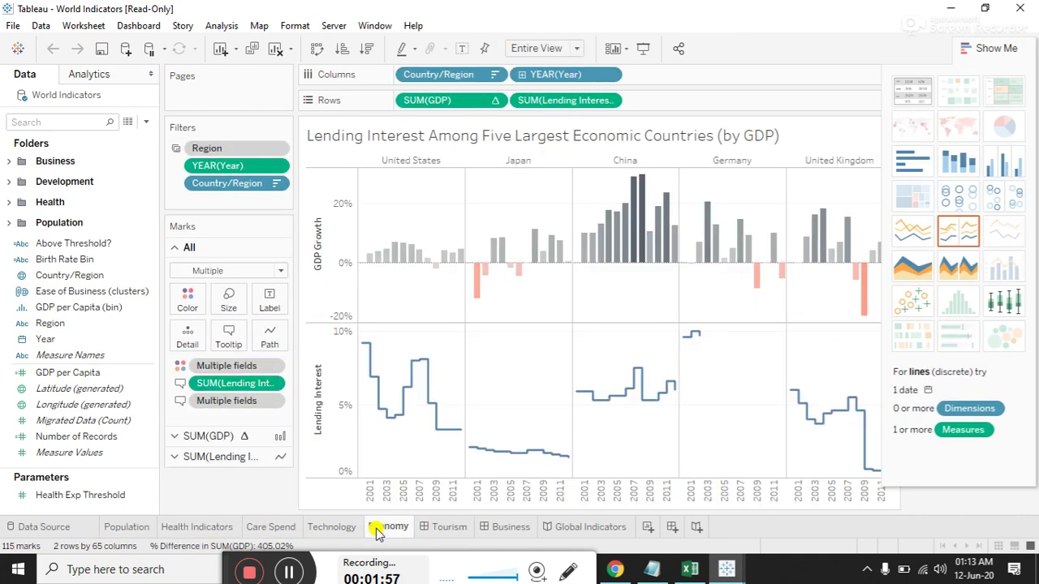
click(451, 531)
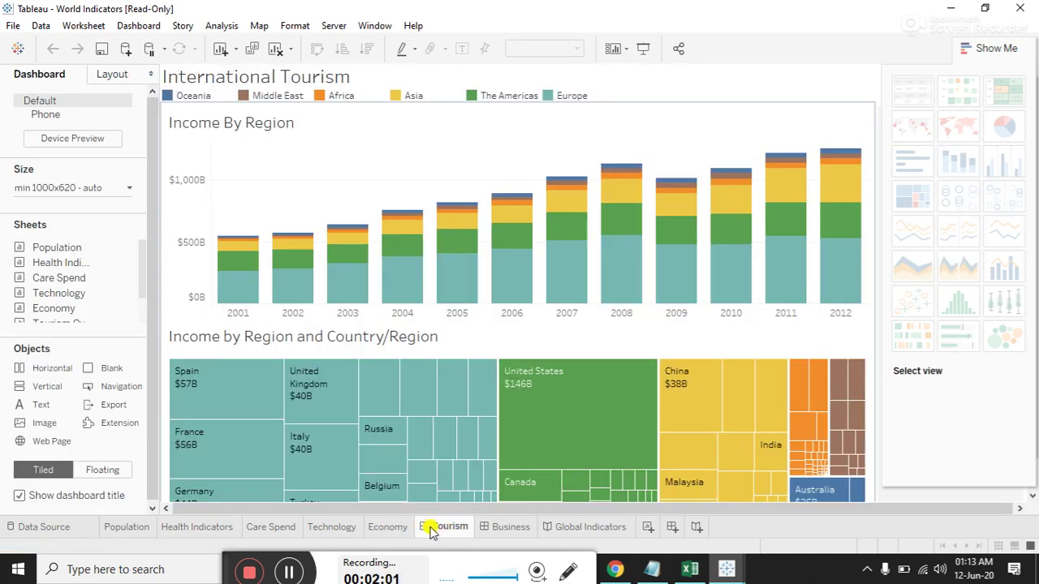
click(375, 529)
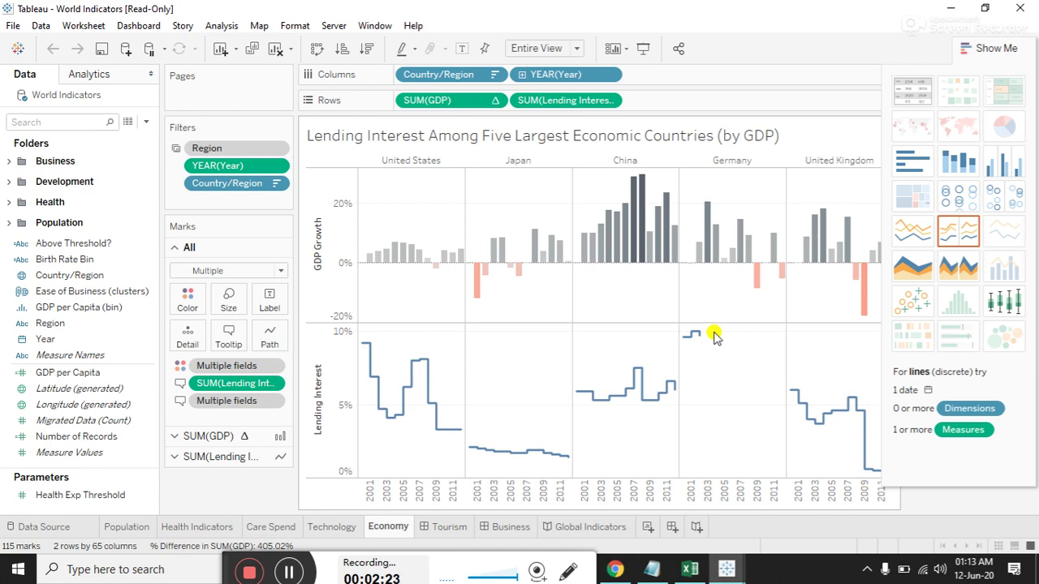
- View the Tourism dashboard in presentation mode, inspect the United States in the income treemap, and return to the editing view
click(444, 528)
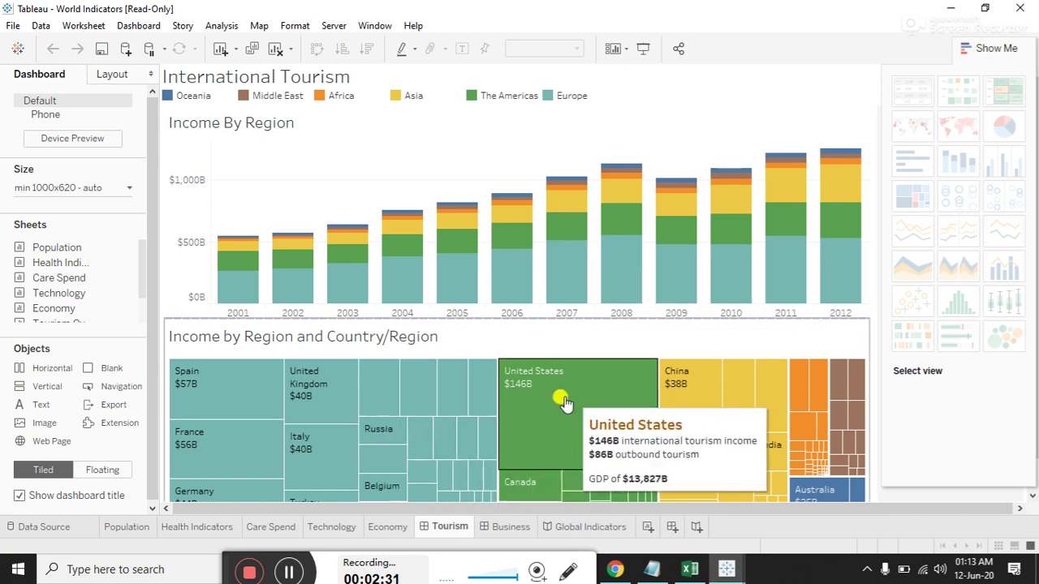
click(878, 242)
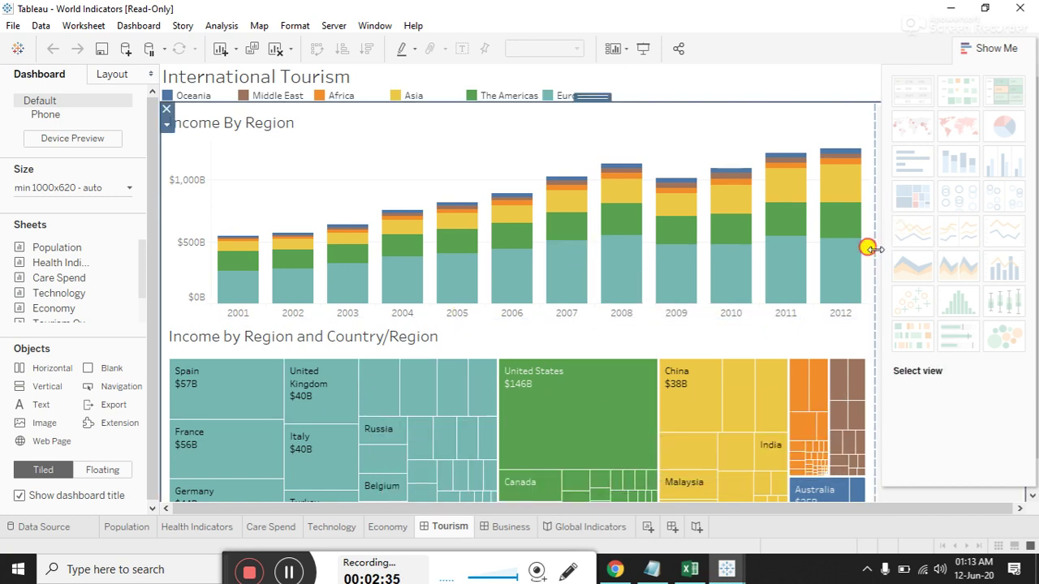
click(876, 270)
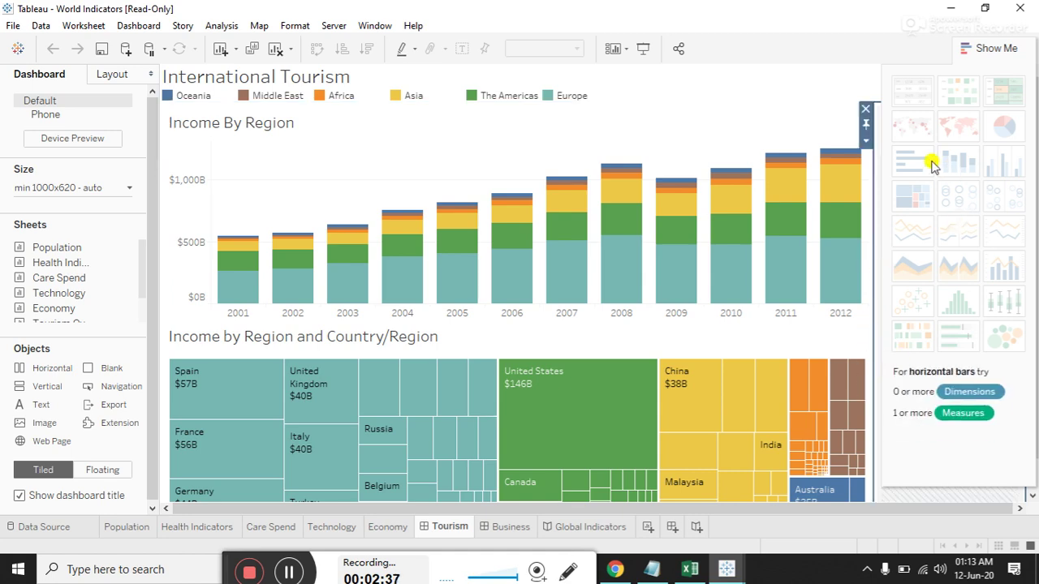
click(642, 48)
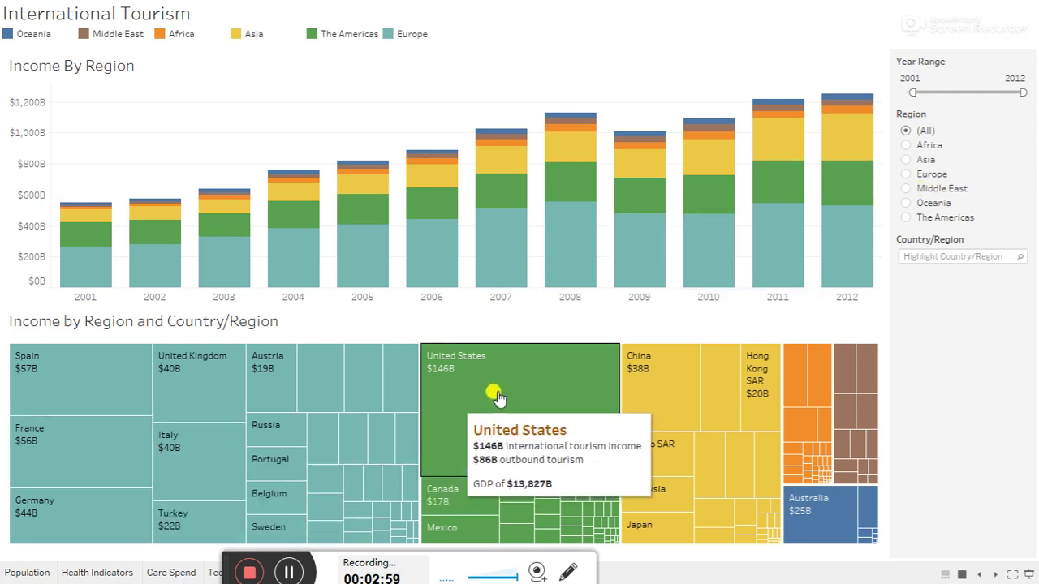
key(Escape)
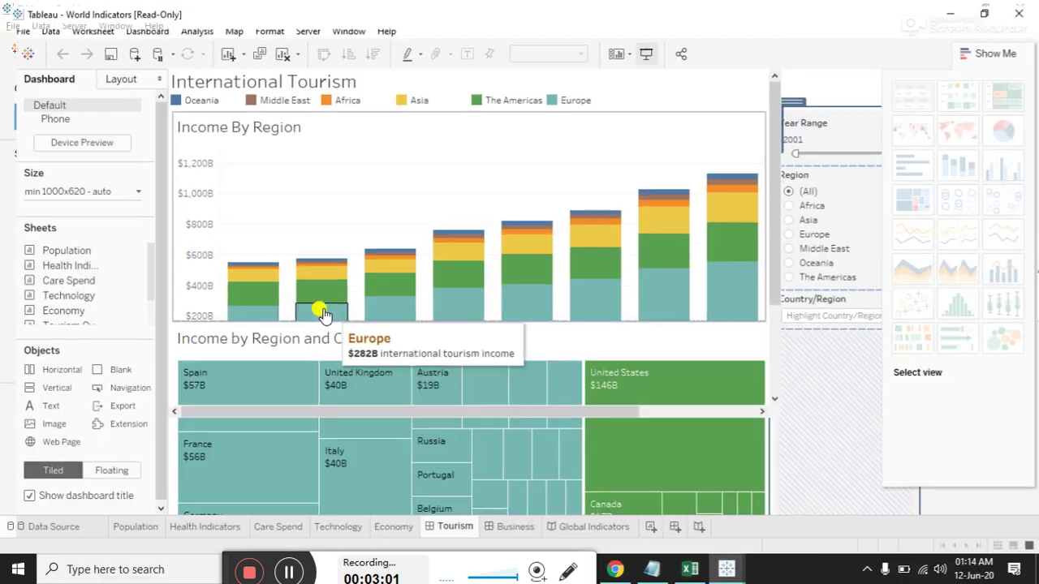
- Review the Technology, Care Spend and Economy worksheets and the Tourism dashboard, and preview the Business dashboard
click(328, 529)
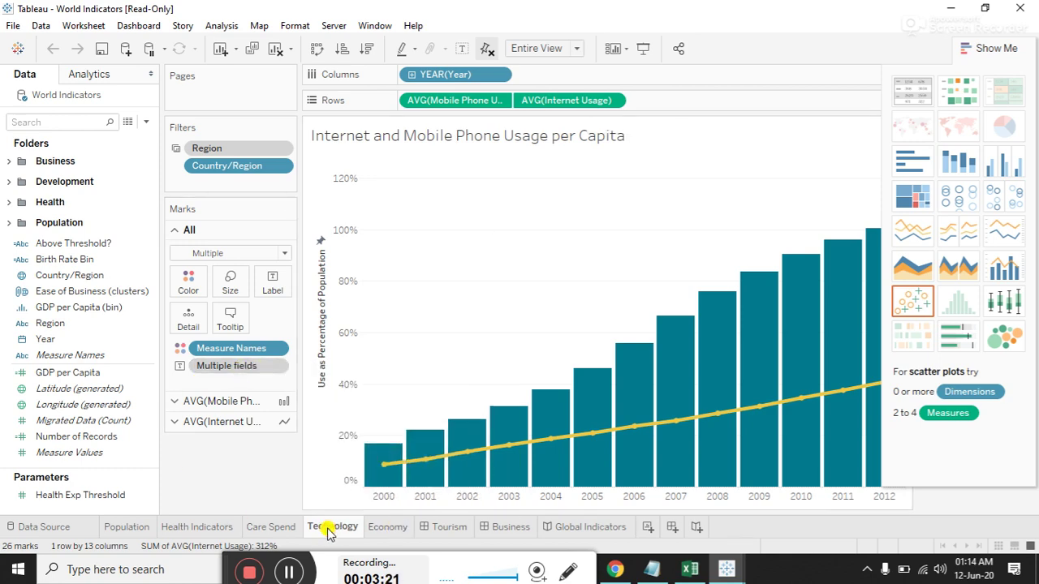
click(275, 534)
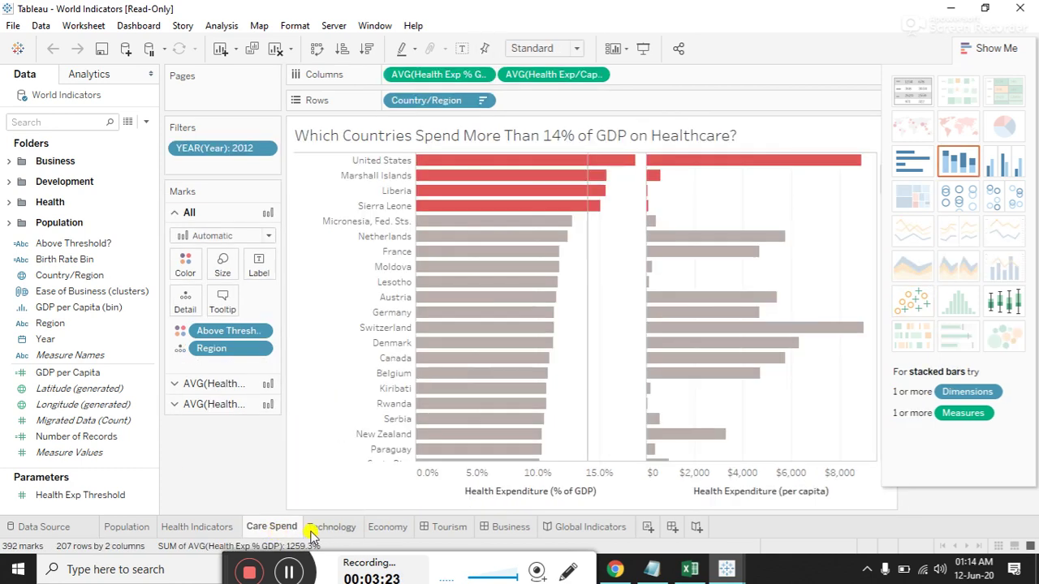
click(310, 532)
click(387, 529)
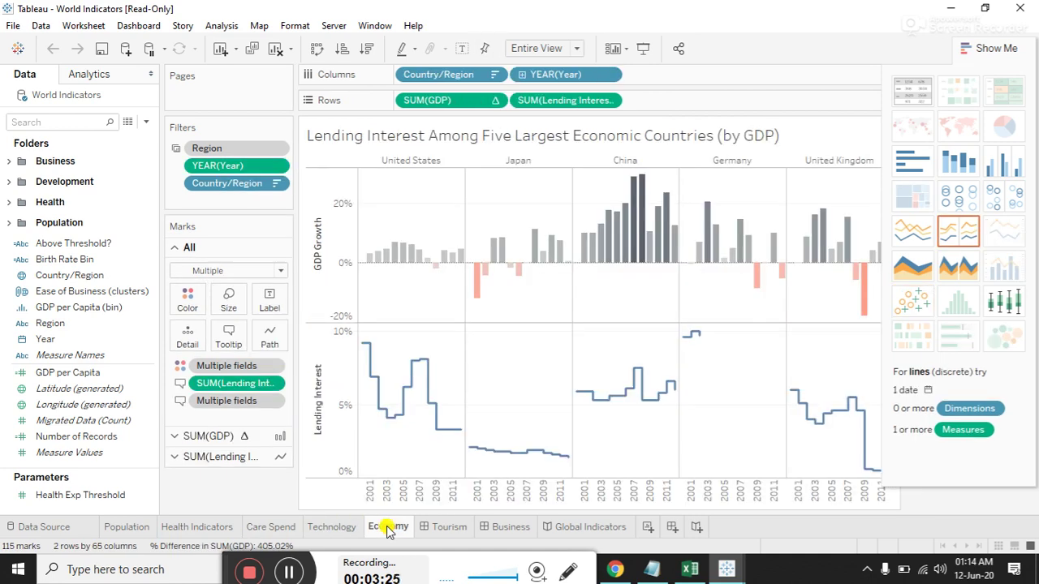
click(451, 528)
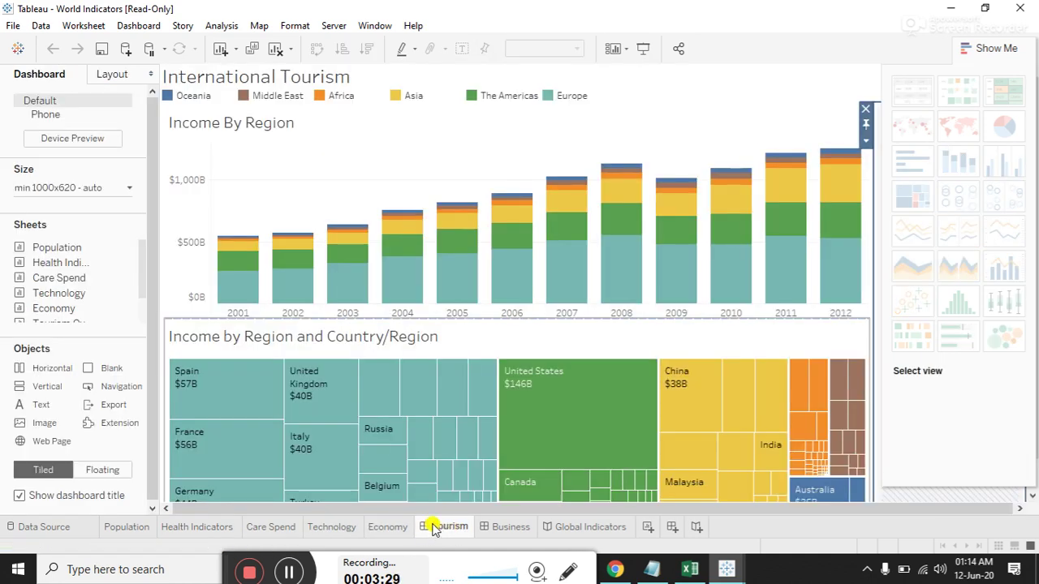
mouse_move(434, 529)
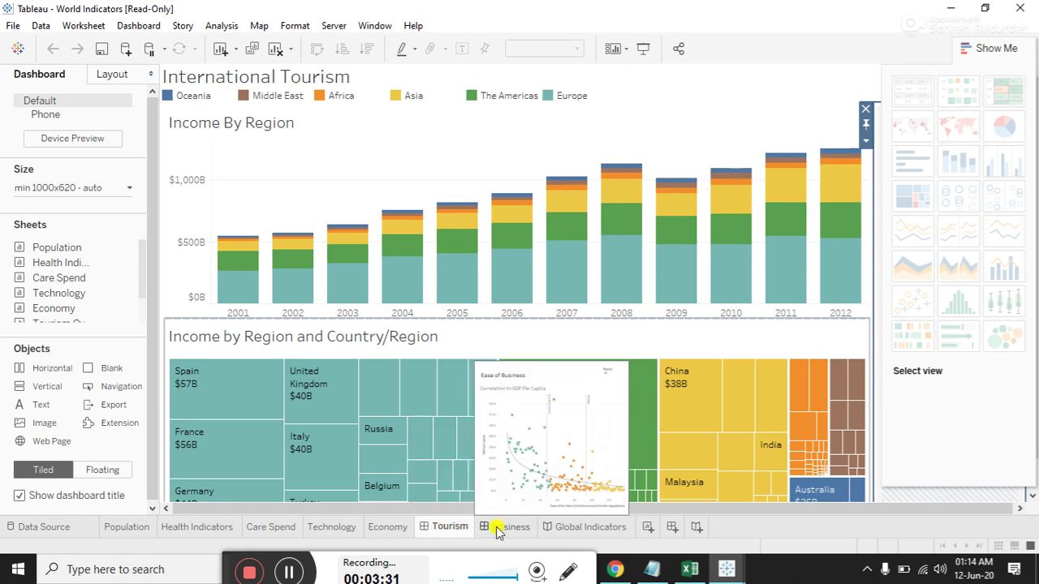
- View the Global Indicators story and the Business dashboard with its GDP per capita correlation chart
click(581, 528)
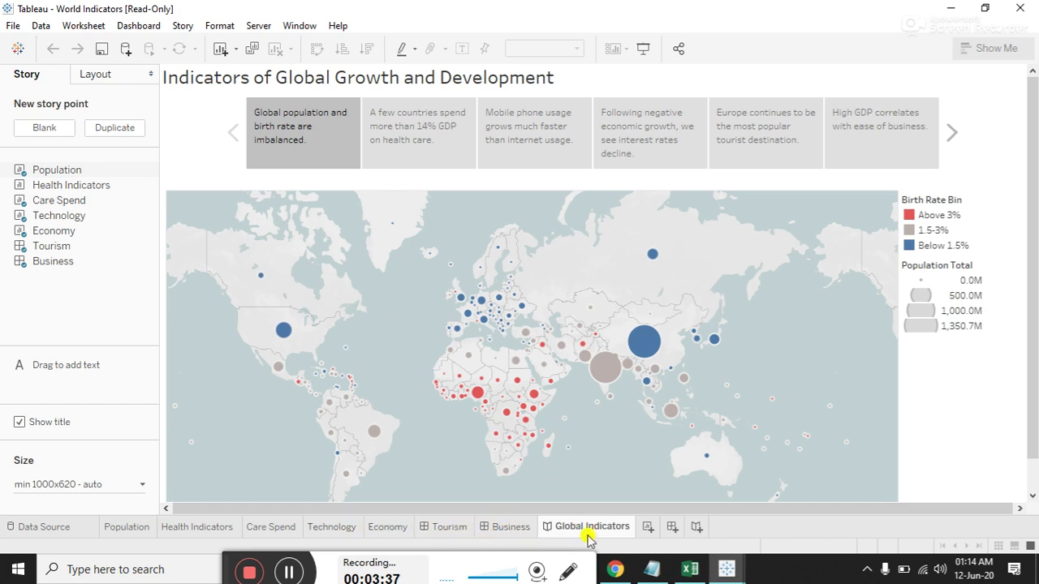
mouse_move(601, 531)
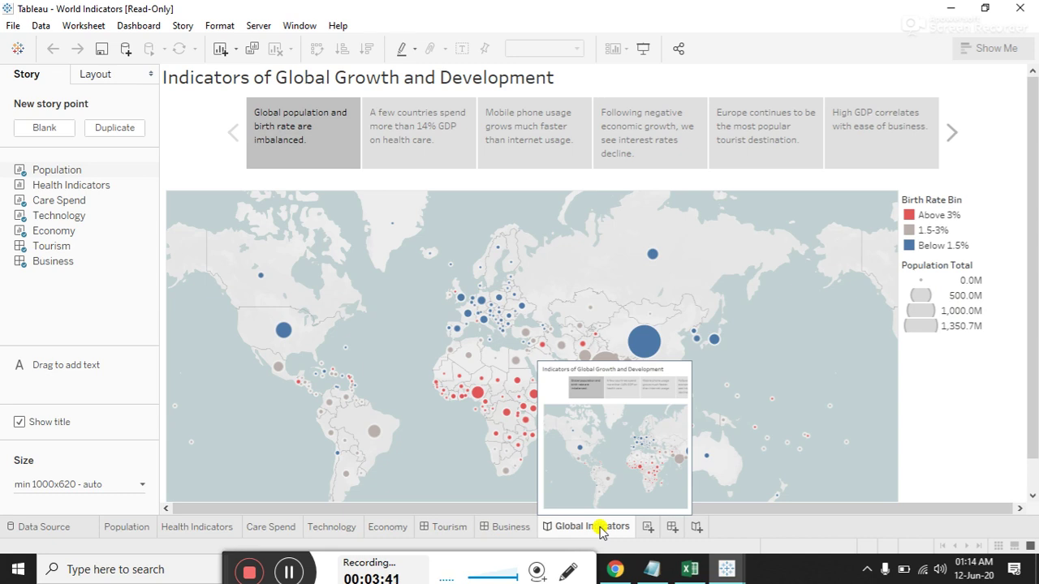
mouse_move(610, 367)
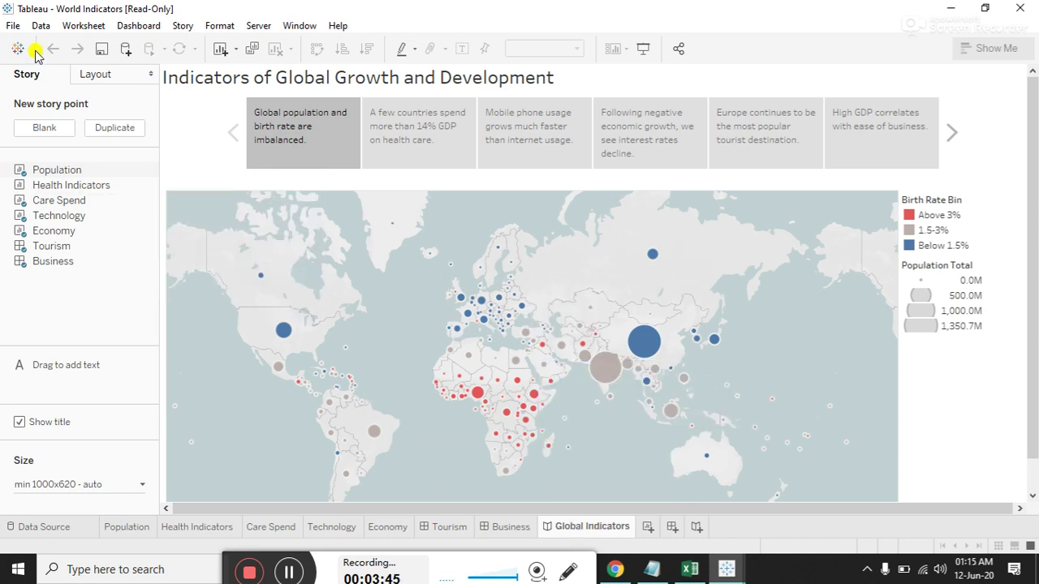
mouse_move(369, 471)
click(495, 527)
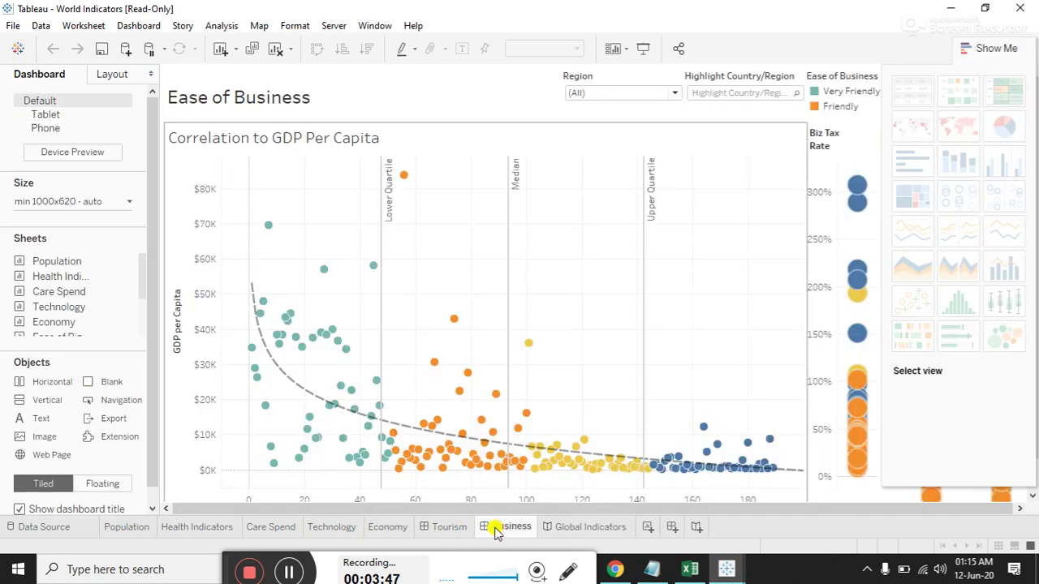
- Examine the population and birth rate details of India and China on the Global Indicators story map
click(600, 526)
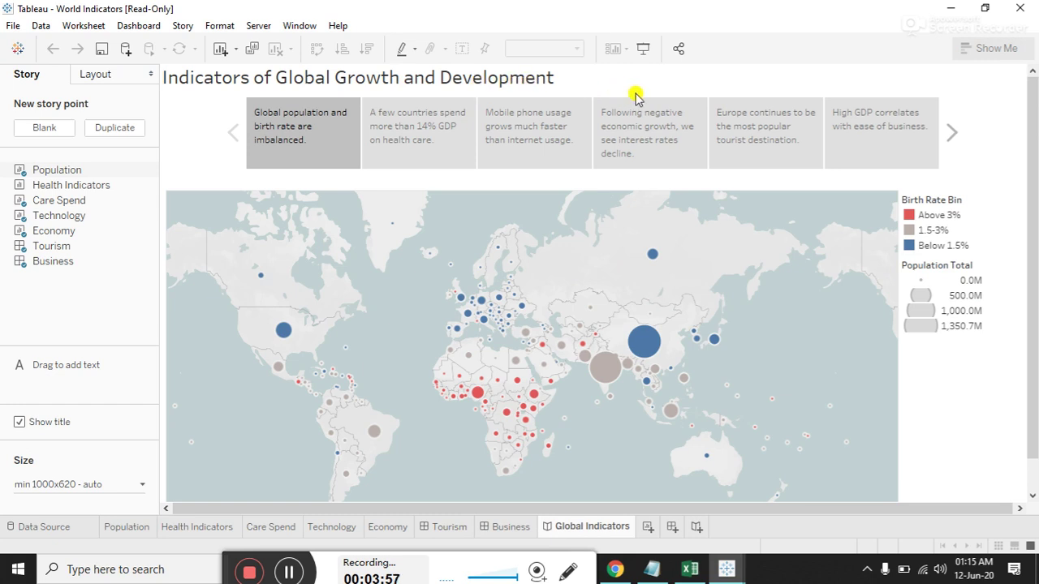
mouse_move(633, 341)
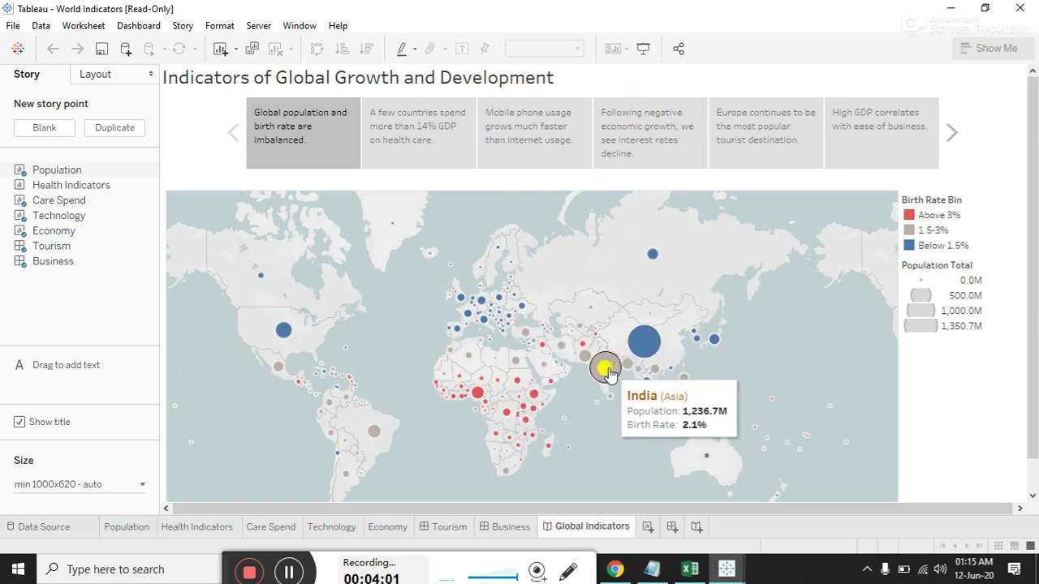
mouse_move(484, 322)
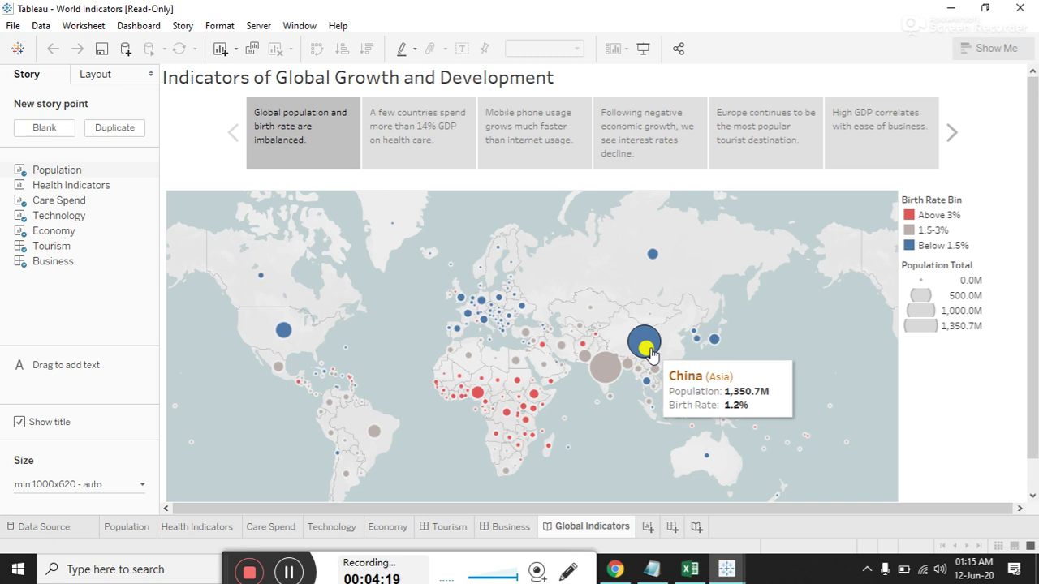
mouse_move(560, 537)
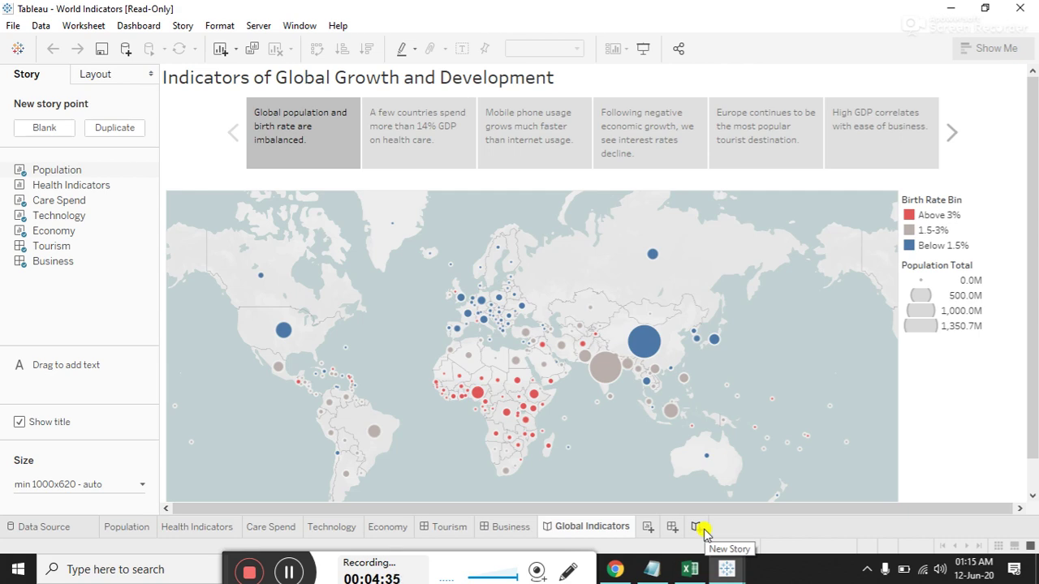
- Revisit the Population, Health Indicators, Care Spend and Technology worksheets, checking the Central African Republic's health details
click(131, 526)
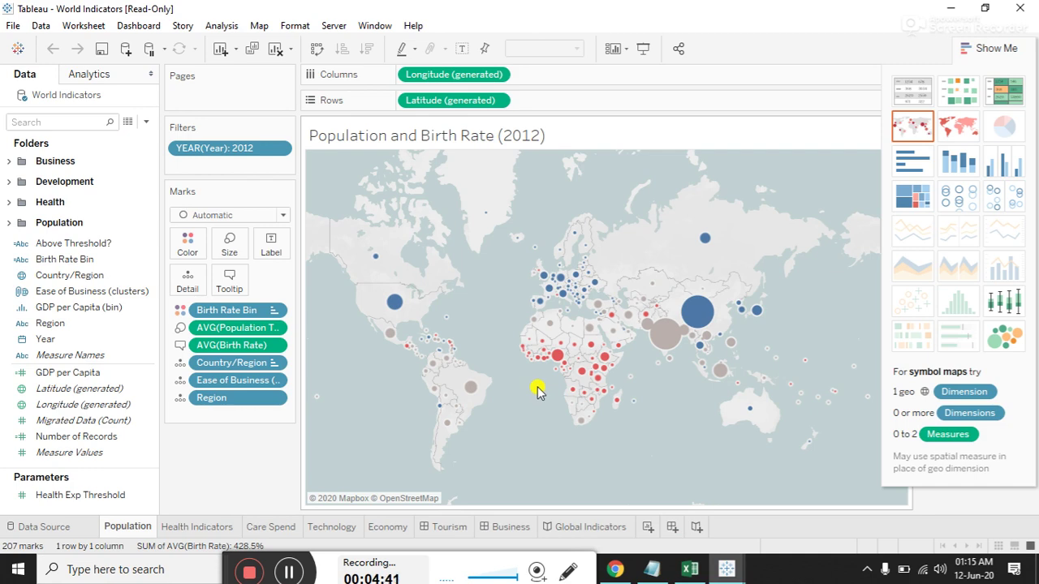
click(184, 529)
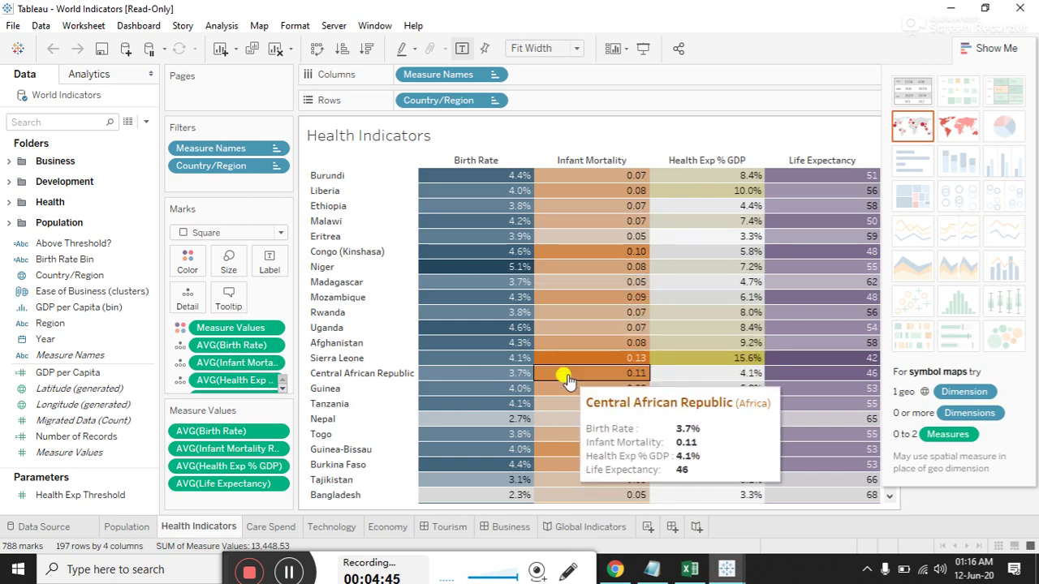
click(271, 526)
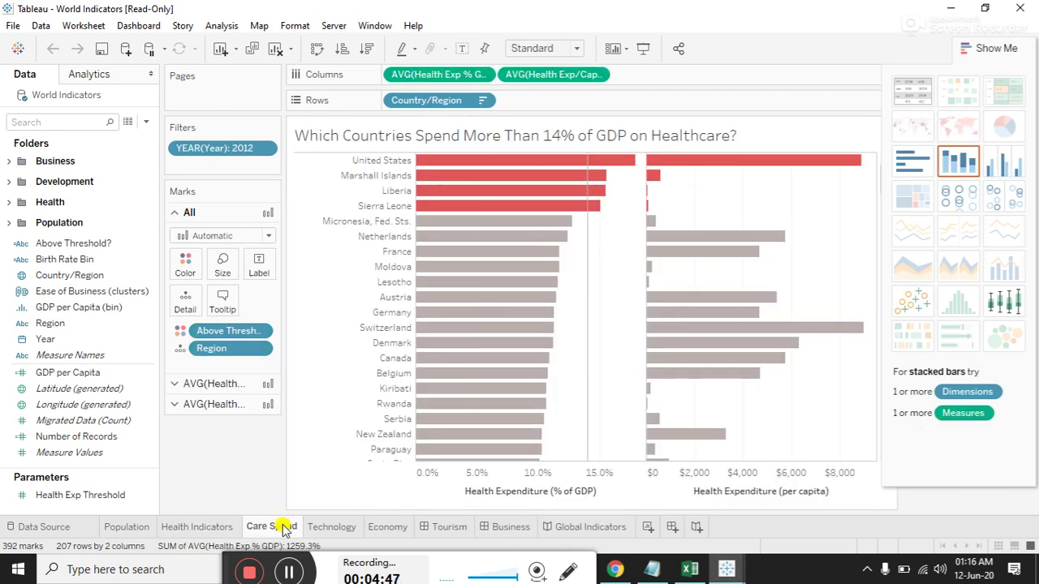
click(357, 528)
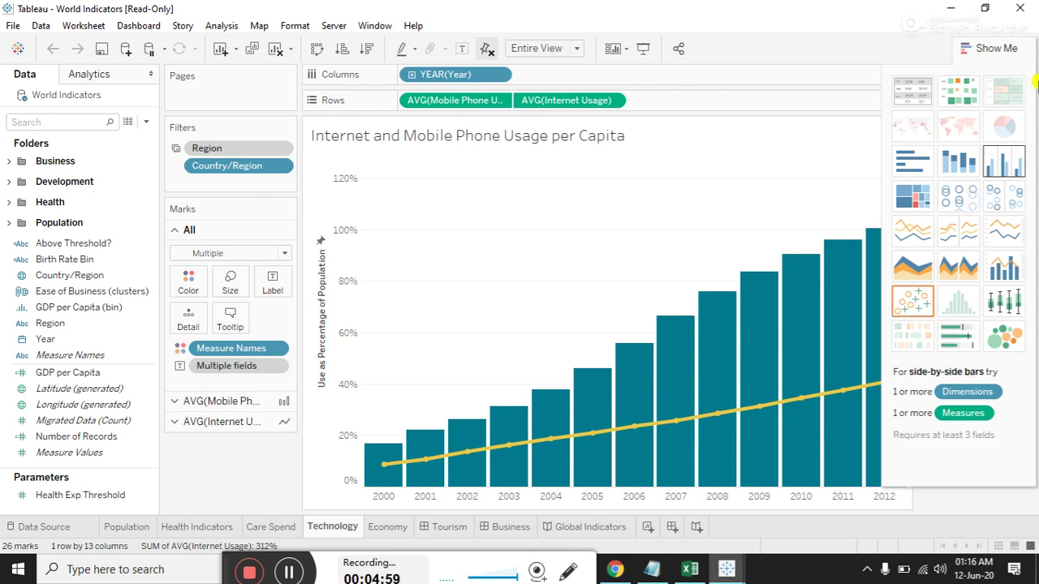
- Close the World Indicators workbook without saving its changes
click(1023, 10)
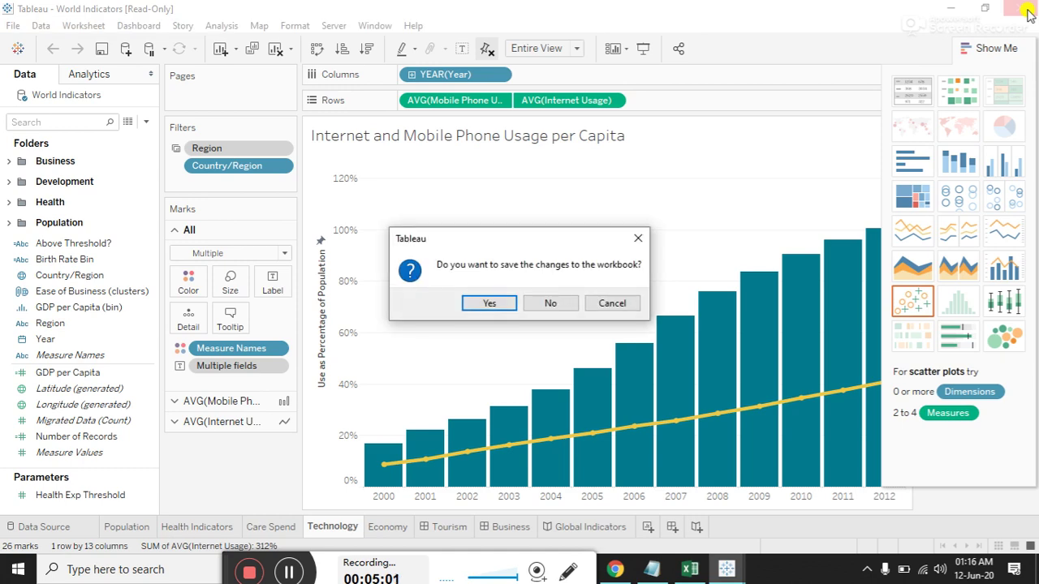
click(550, 303)
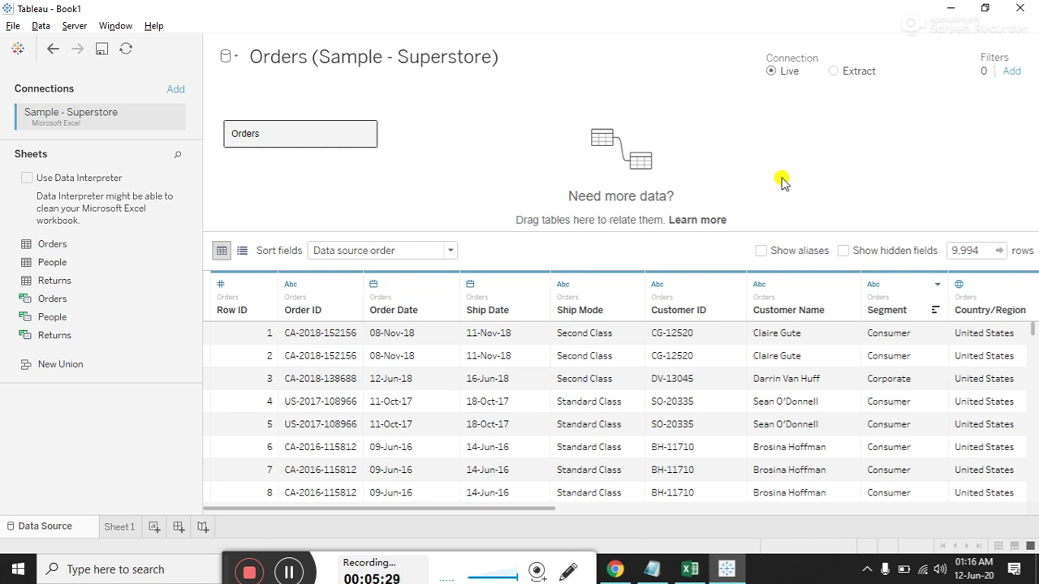
- Switch the Orders (Sample - Superstore) connection from Live to Extract and open the extract settings for editing
click(836, 72)
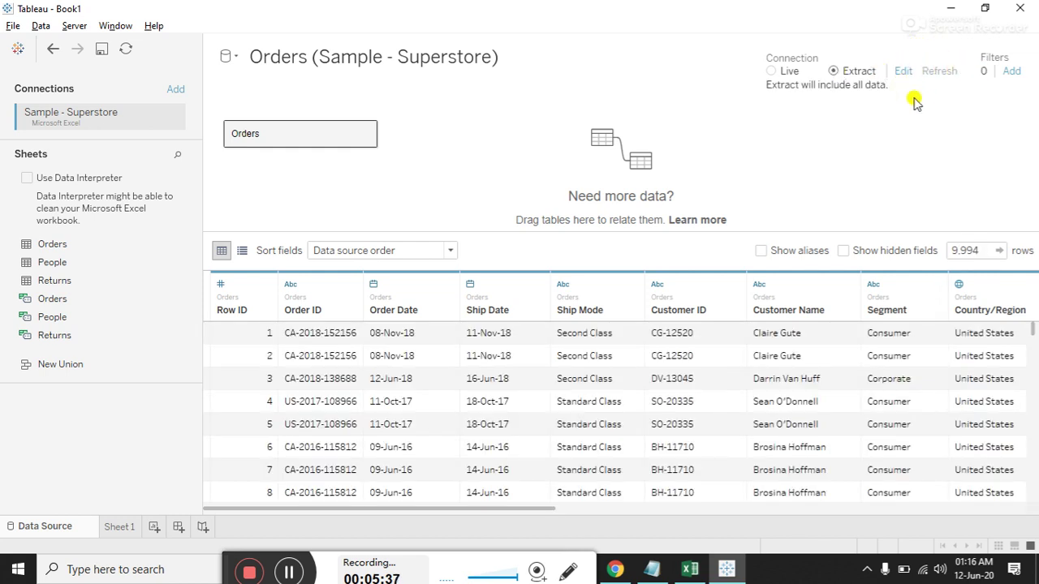
click(770, 71)
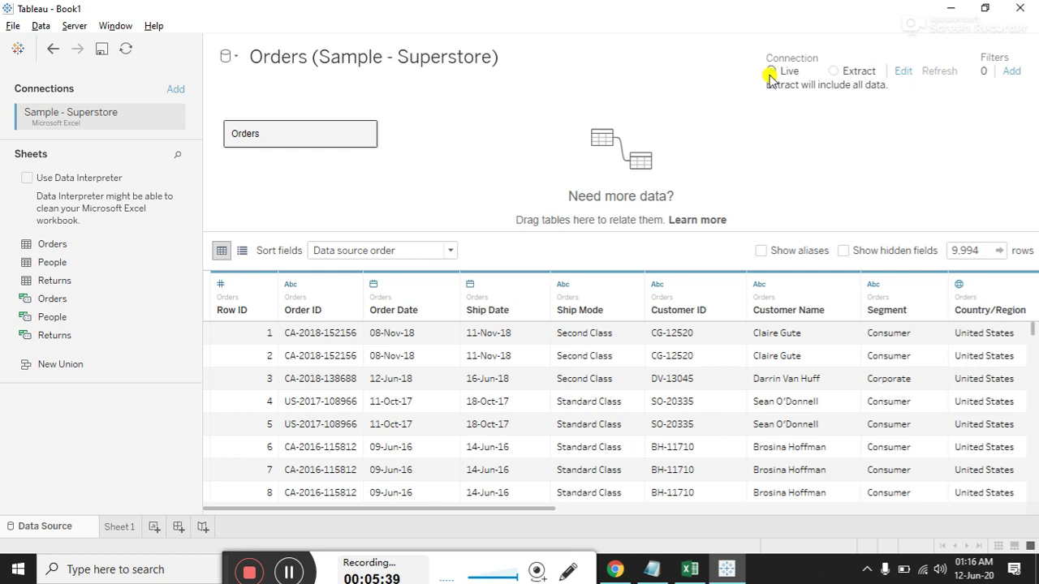
click(834, 71)
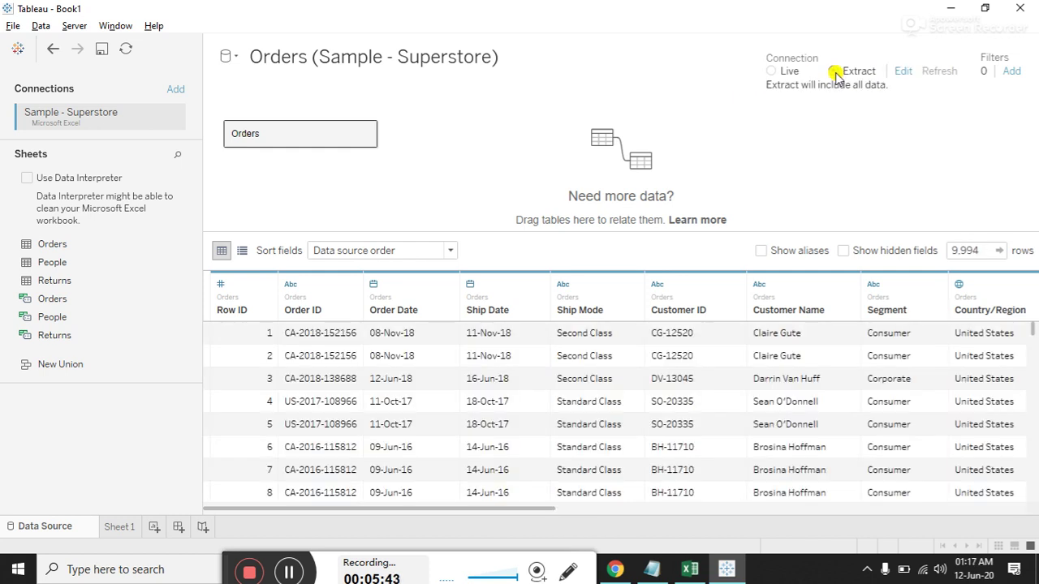
click(903, 73)
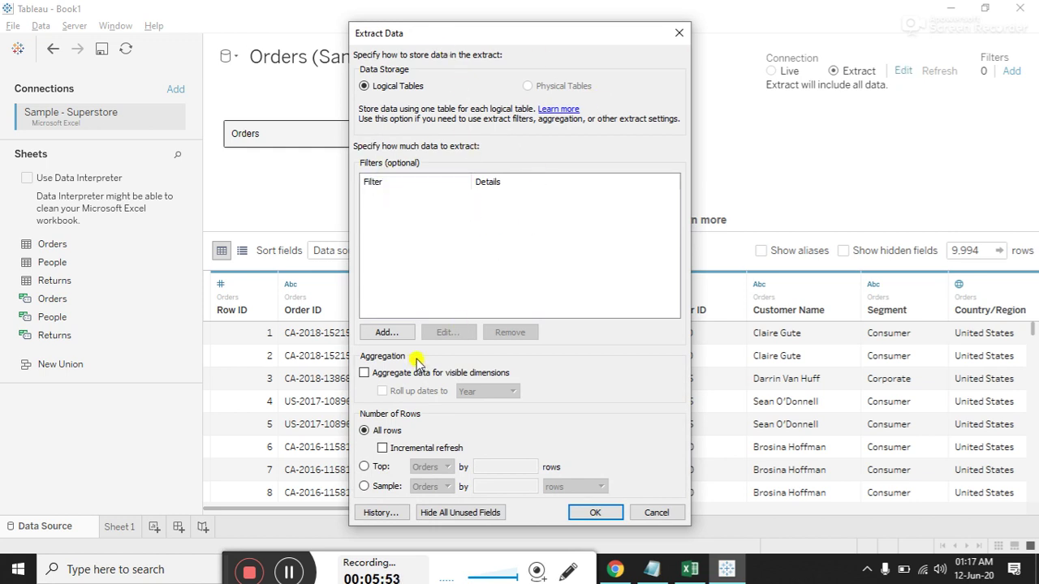
- Look through the fields available for an extract filter, and try aggregating data for visible dimensions with dates rolled up to Day
click(381, 333)
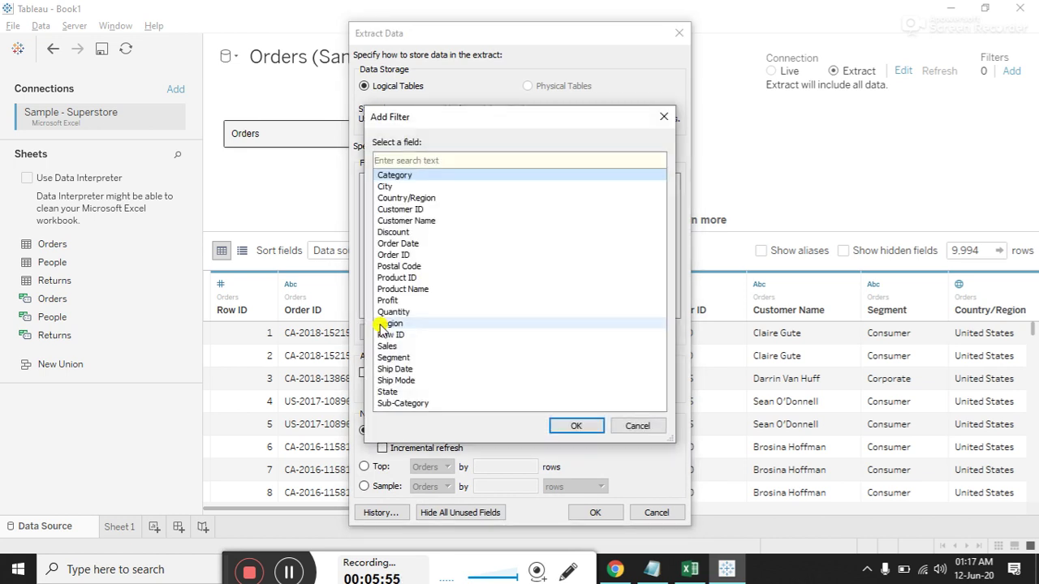
click(665, 119)
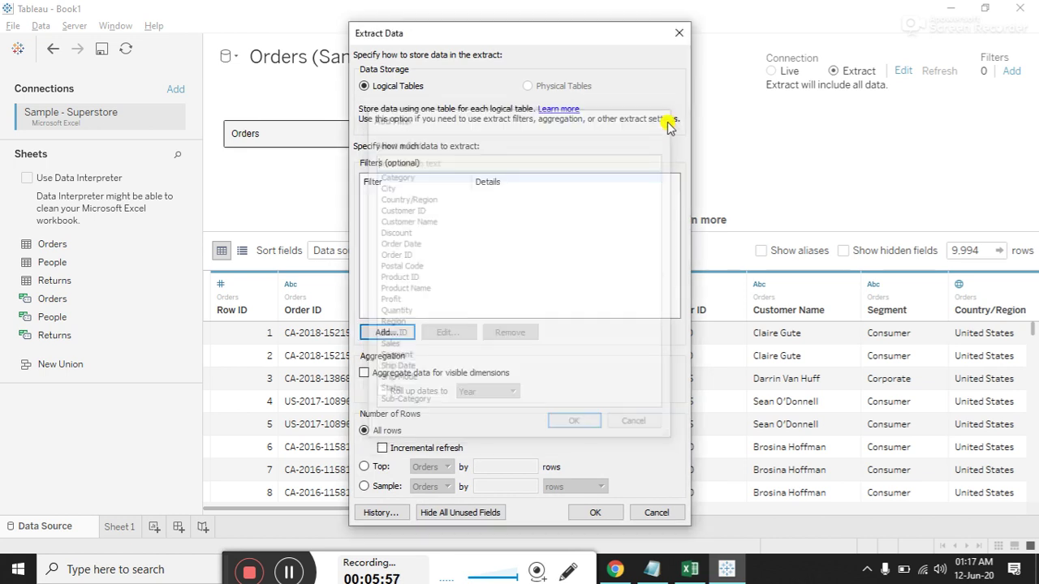
click(365, 375)
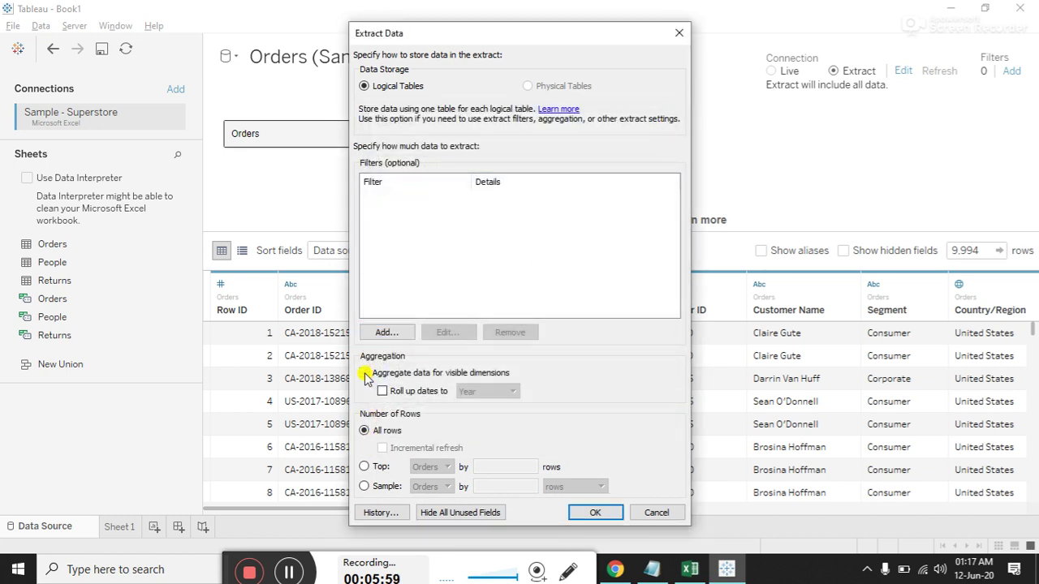
click(382, 391)
click(505, 391)
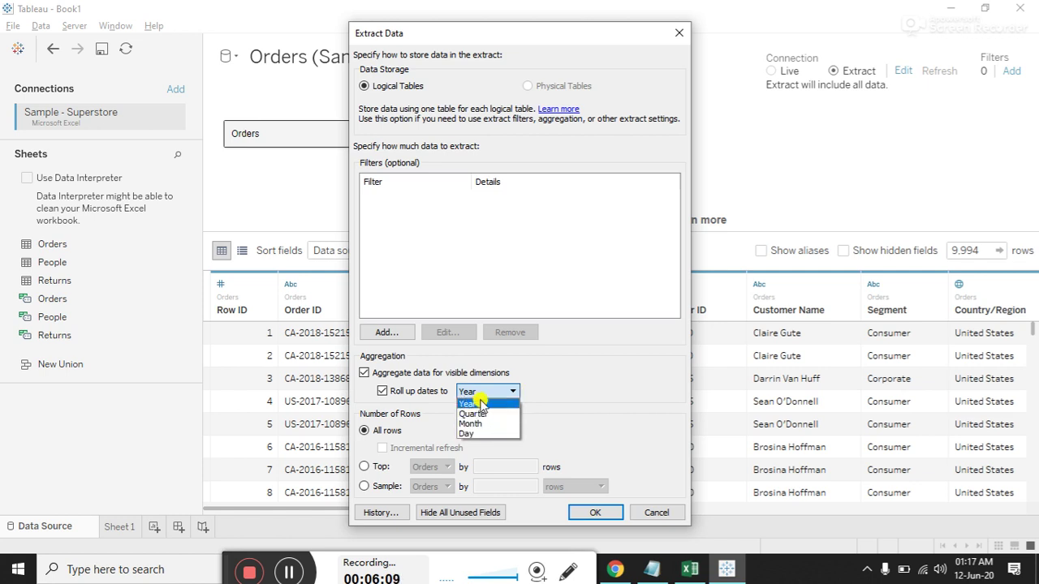
click(483, 434)
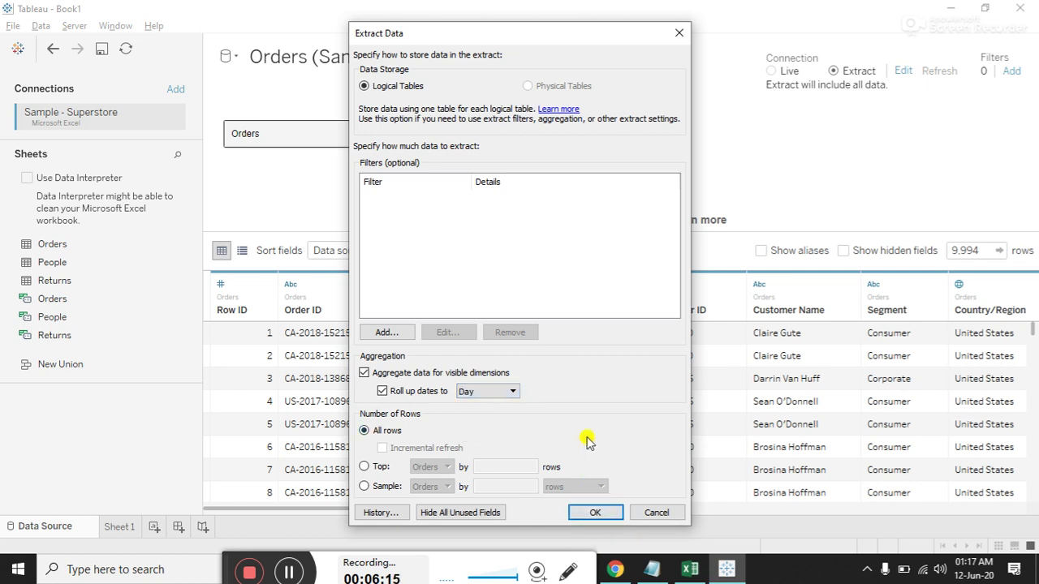
click(365, 373)
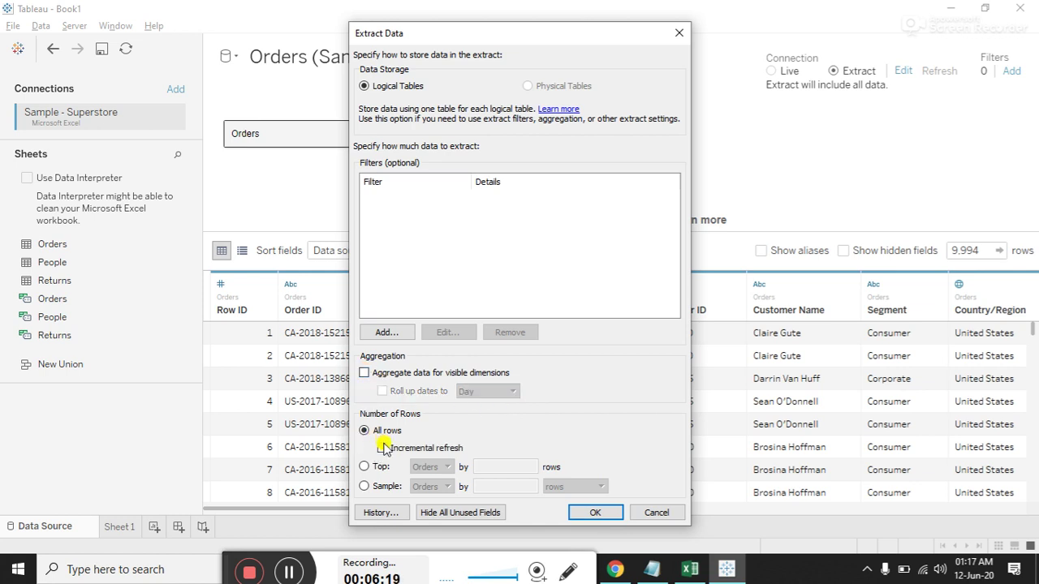
- Enable incremental refresh for all rows, with Orders as the table to refresh and Row ID as the column identifying new rows
click(383, 447)
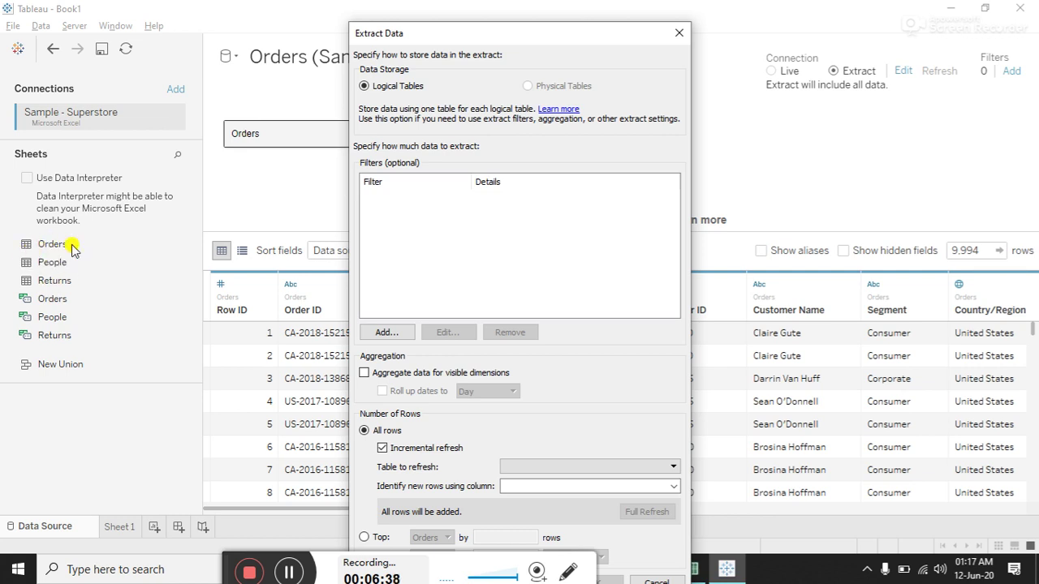
click(673, 467)
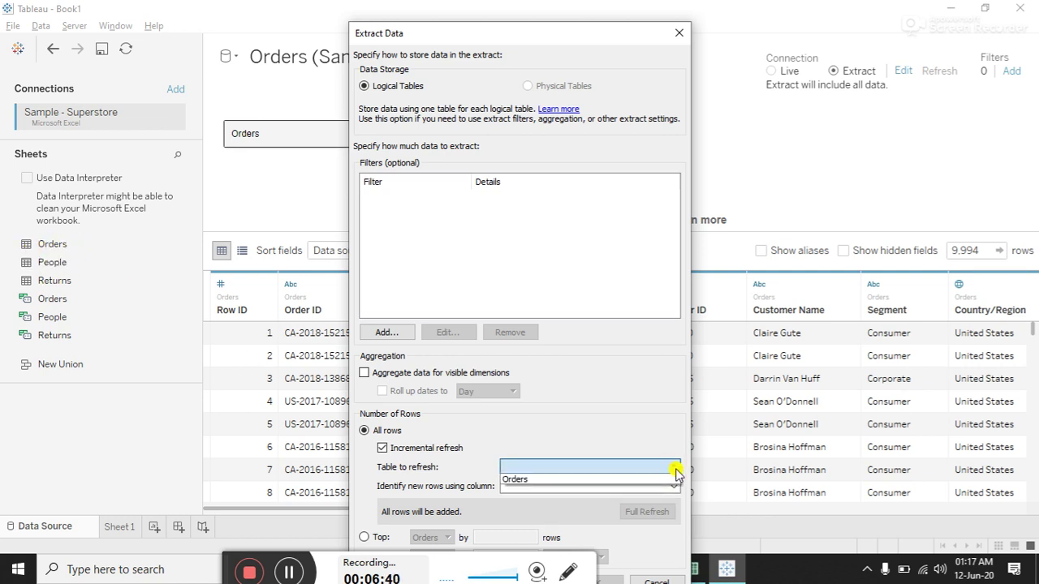
click(639, 479)
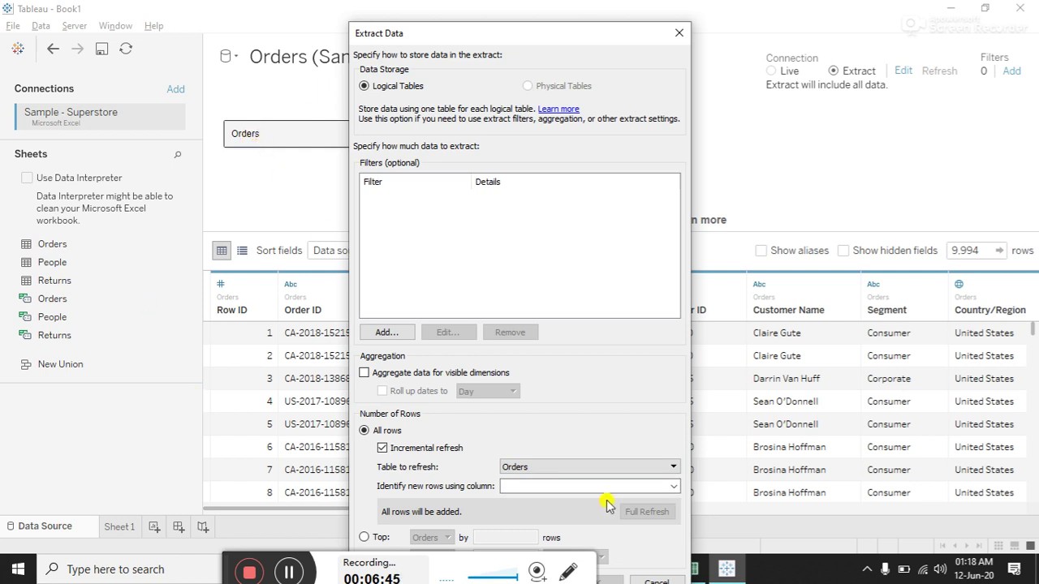
click(673, 488)
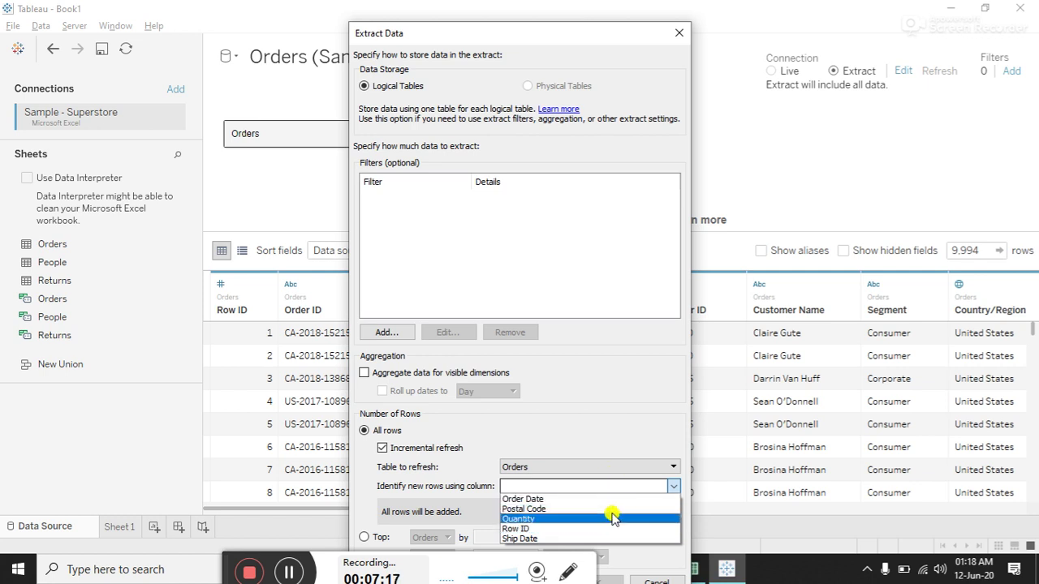
click(607, 529)
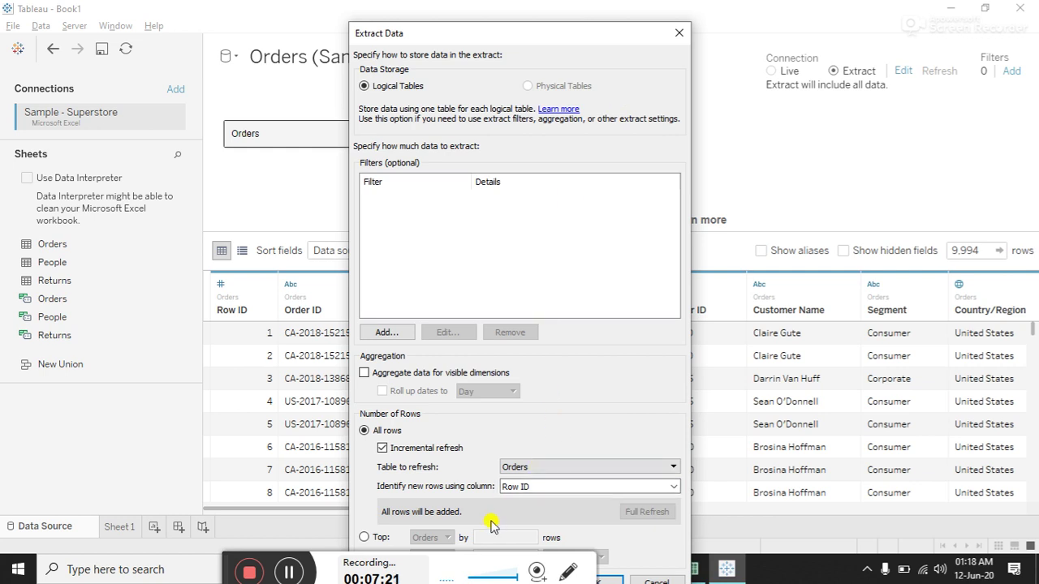
- Check the extract history and apply the extract settings
drag(229, 568, 208, 567)
drag(63, 536, 4, 450)
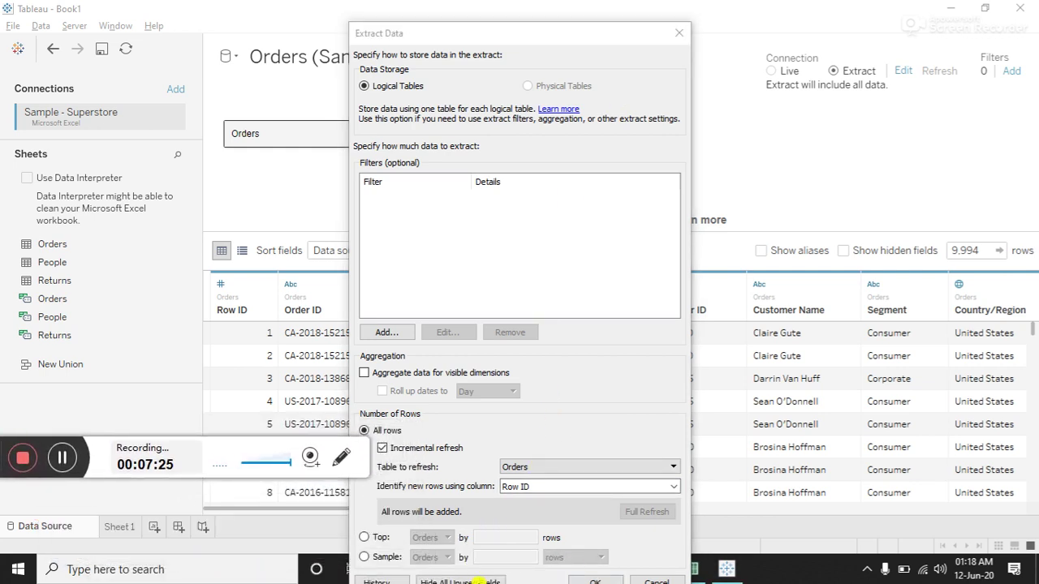
click(560, 38)
drag(560, 38, 552, 17)
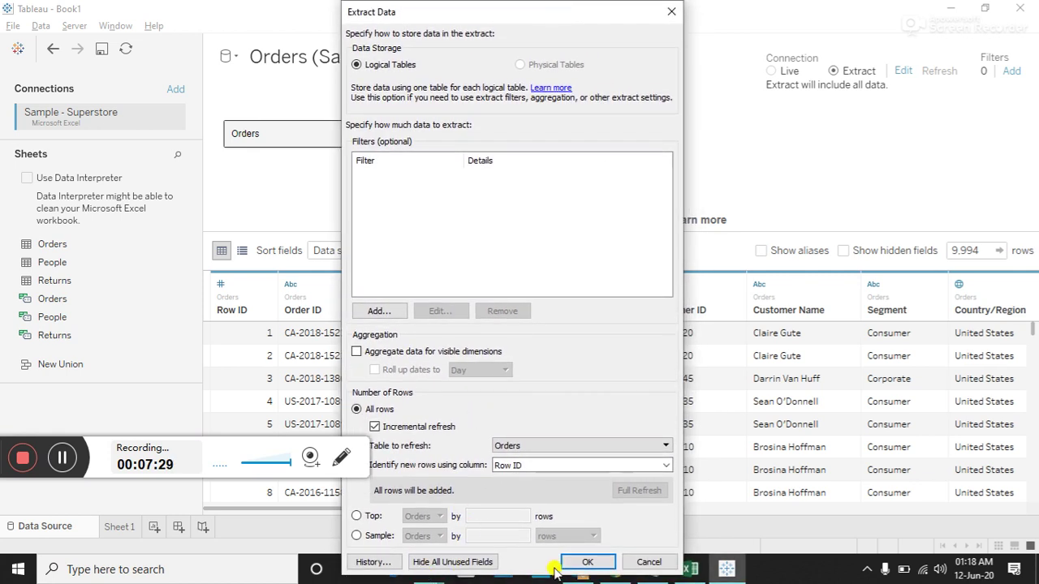
click(375, 564)
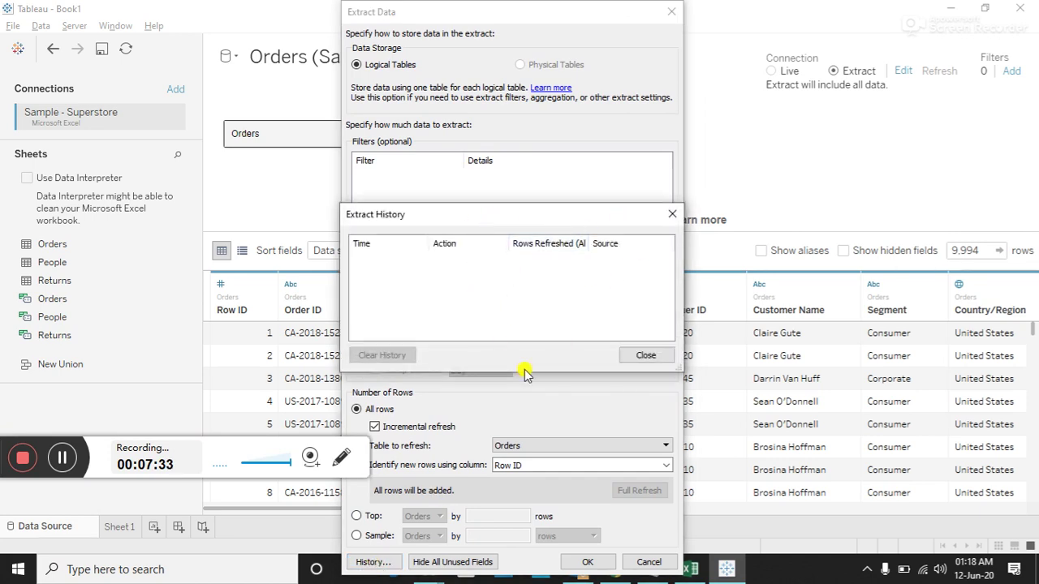
click(657, 354)
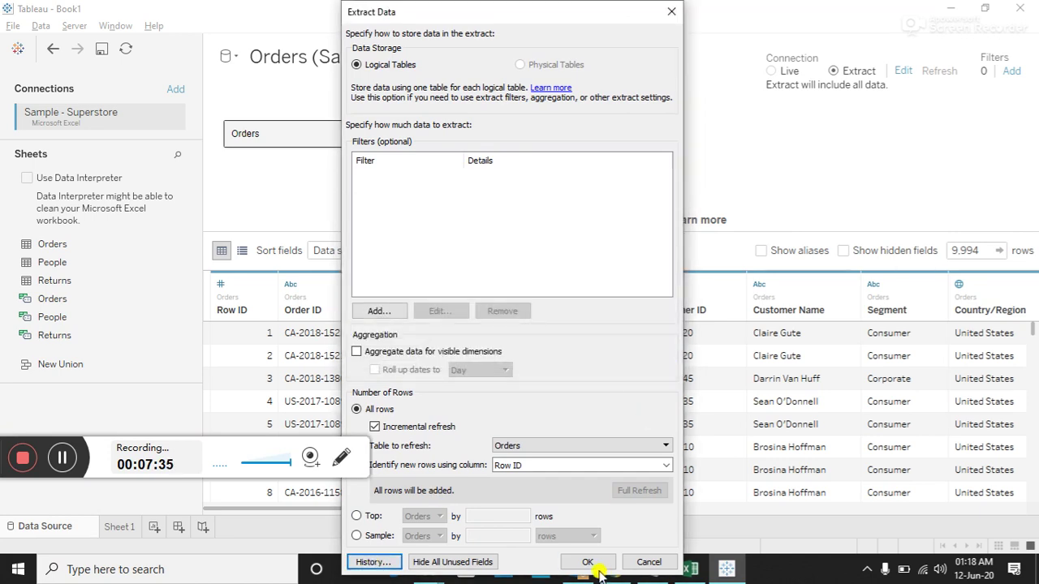
click(590, 562)
mouse_move(592, 568)
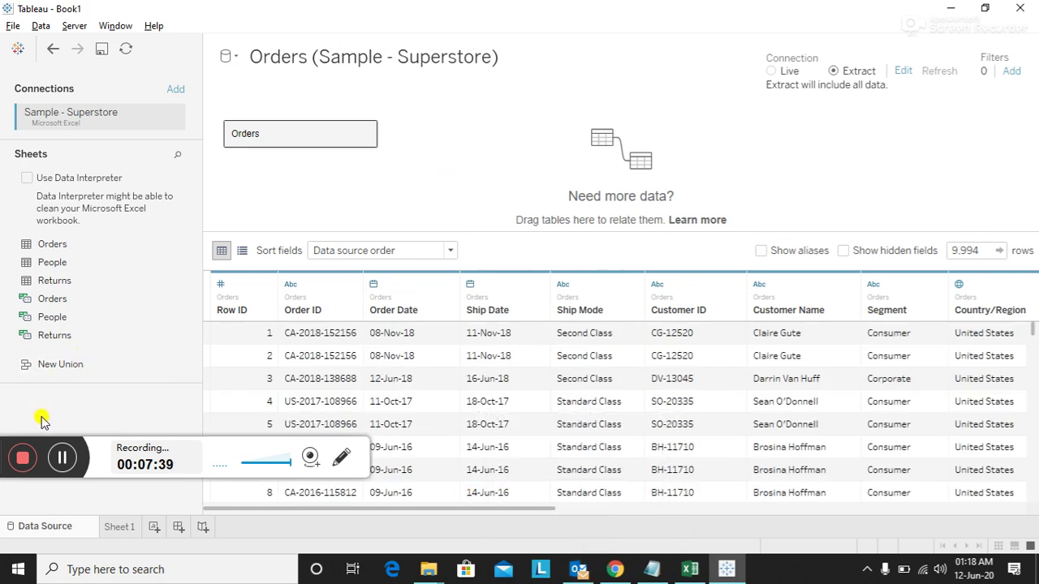
drag(16, 442, 479, 558)
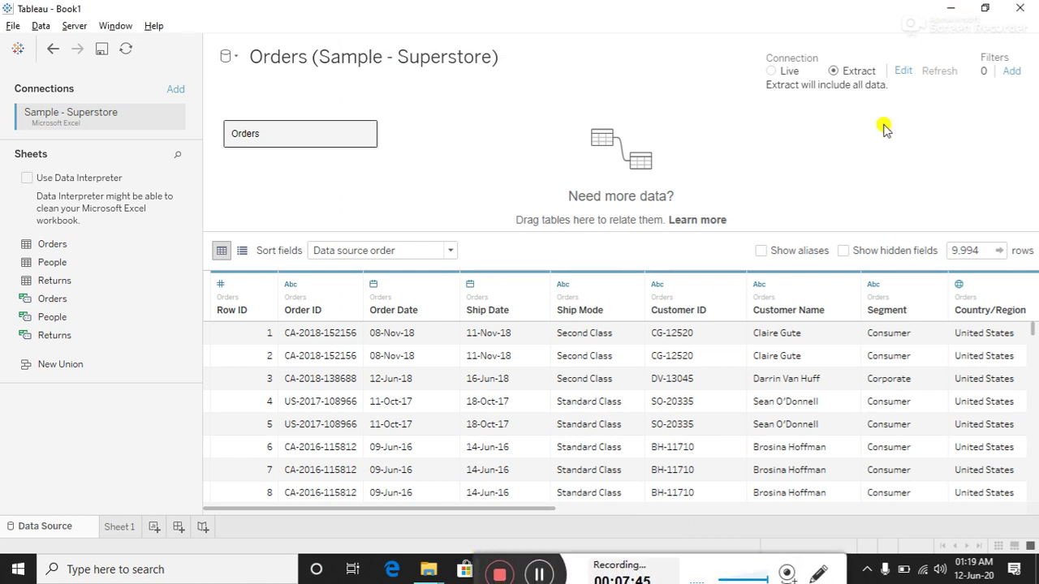
- Open Sheet 1 and save the extract as Orders (Sample - Superstore).hyper in New folder, replacing the existing file
click(117, 527)
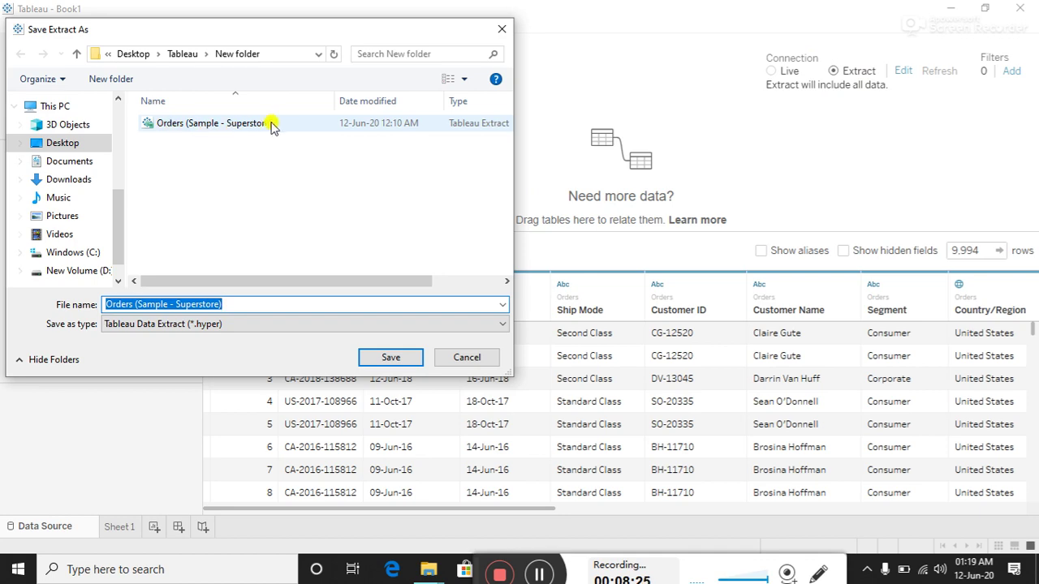
click(383, 351)
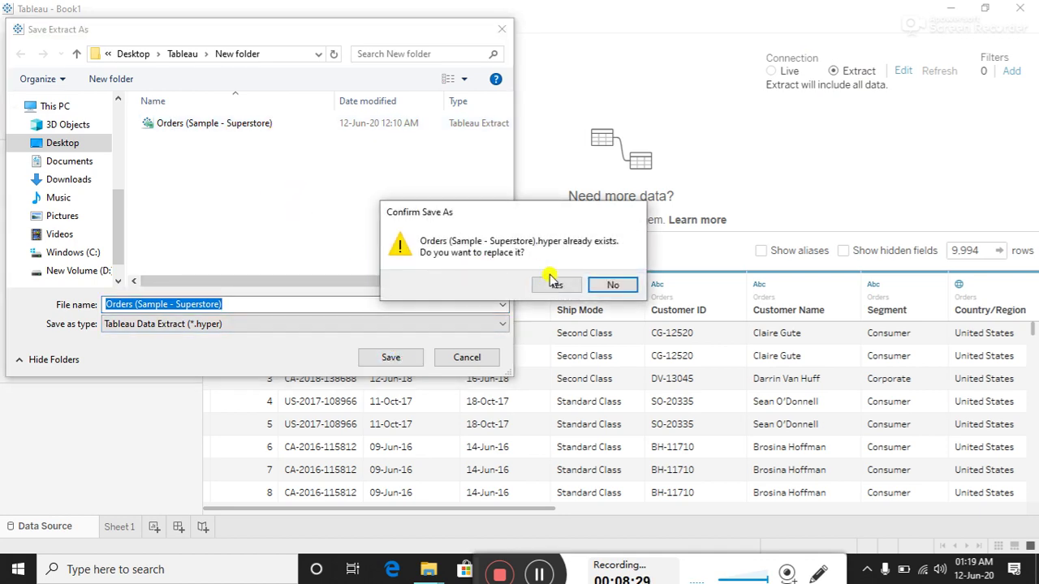
click(539, 283)
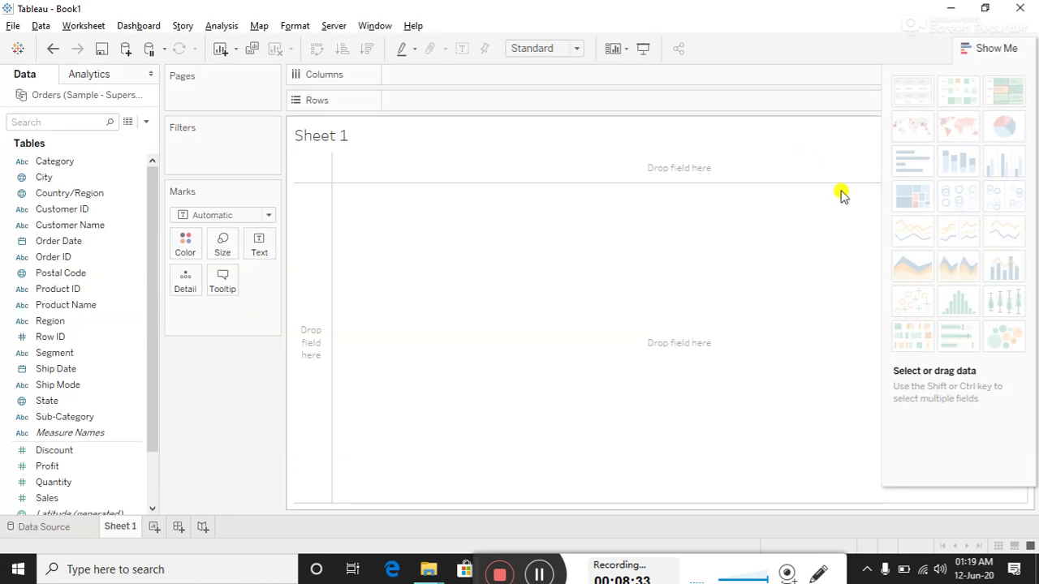
- Add a data source filter on Region that keeps Central, East and West, and check the Region column in the data grid
click(48, 526)
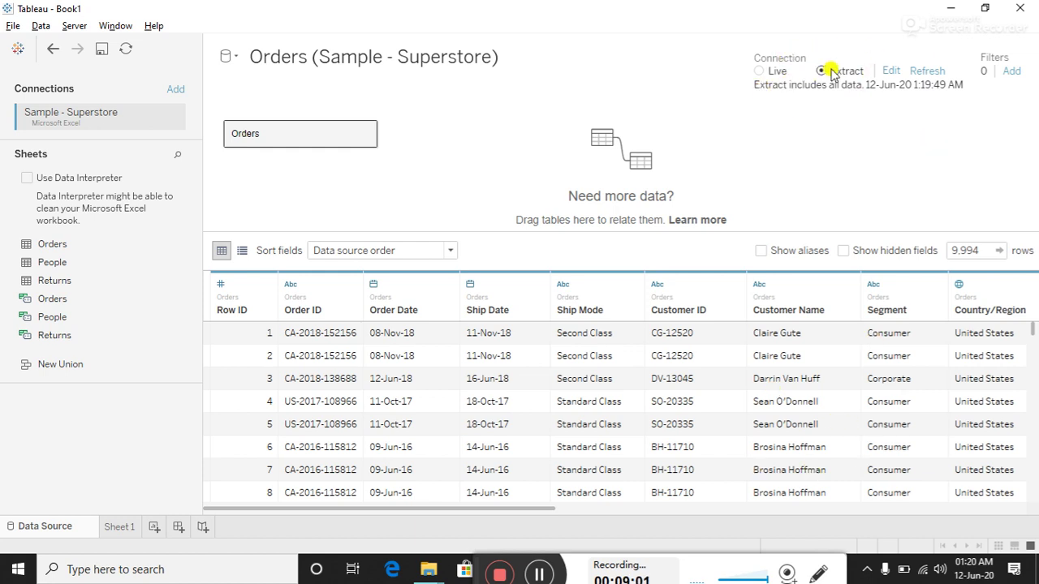
click(1012, 72)
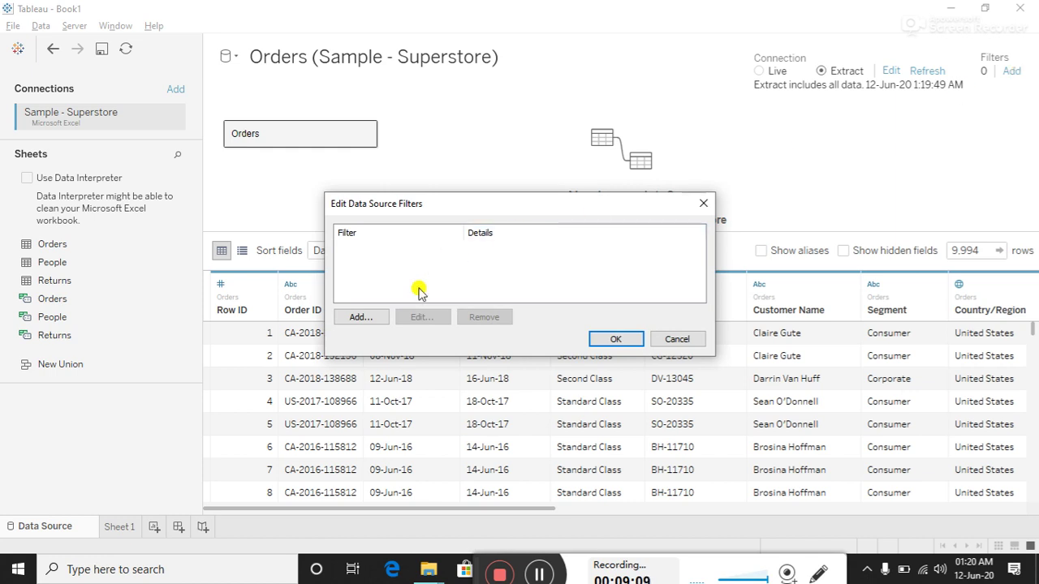
click(382, 318)
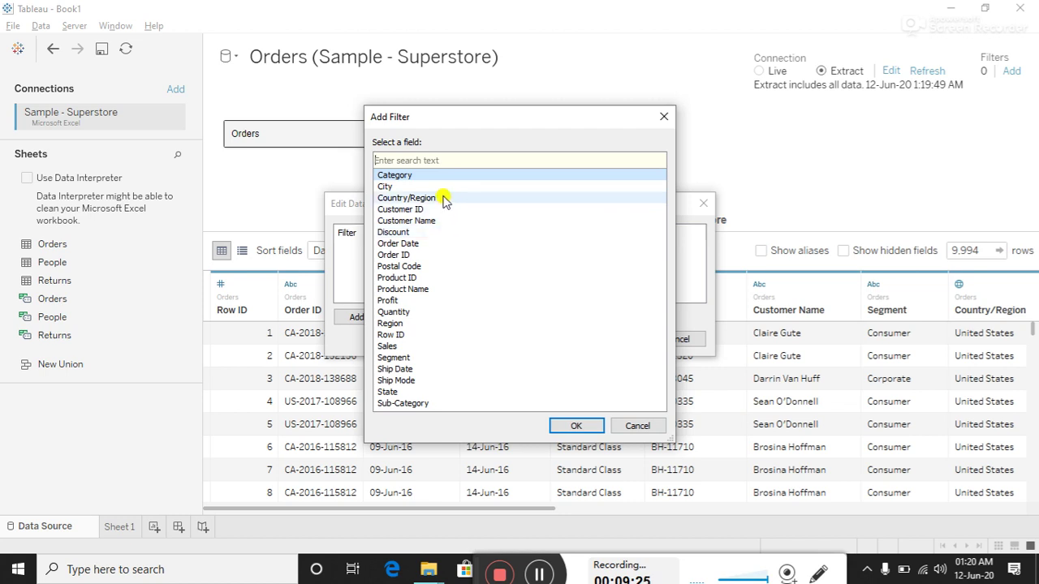
click(440, 323)
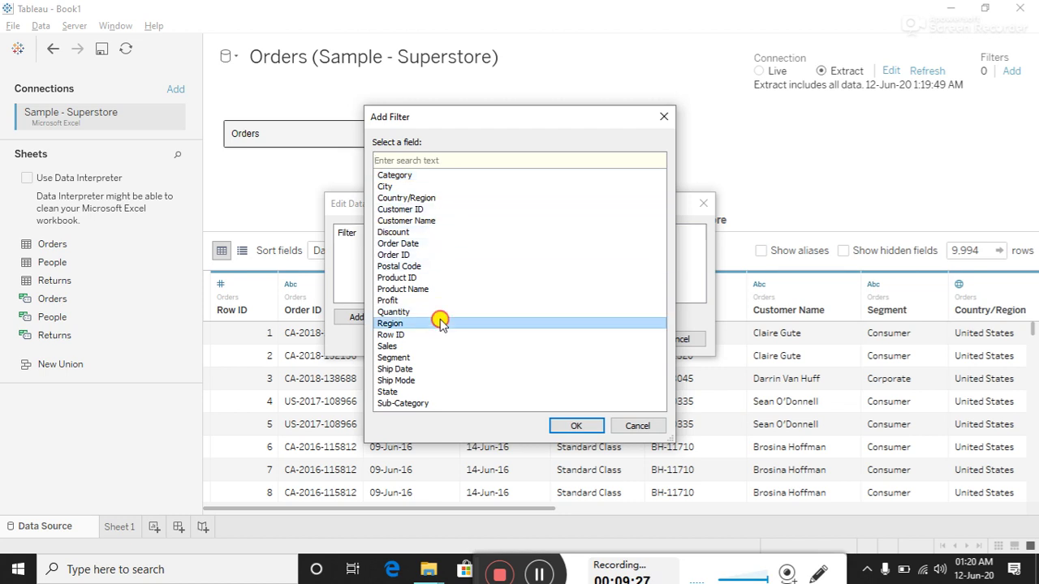
click(568, 425)
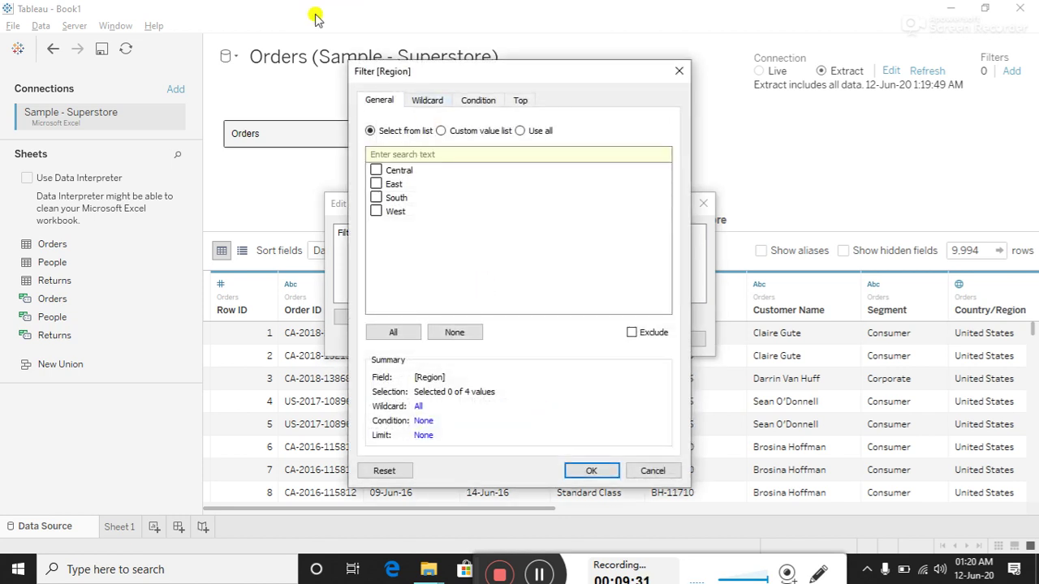
click(376, 185)
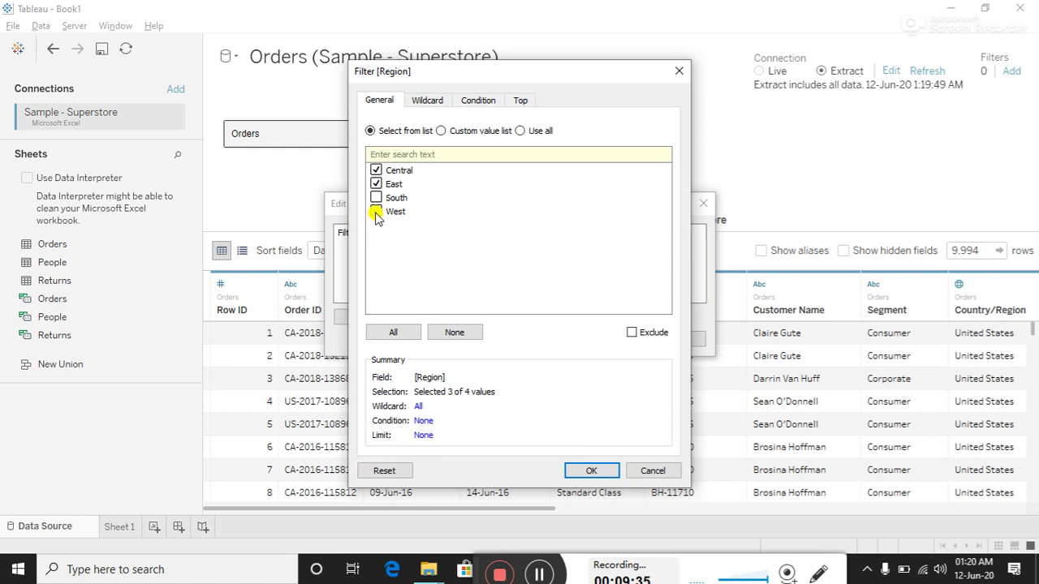
click(375, 212)
click(600, 472)
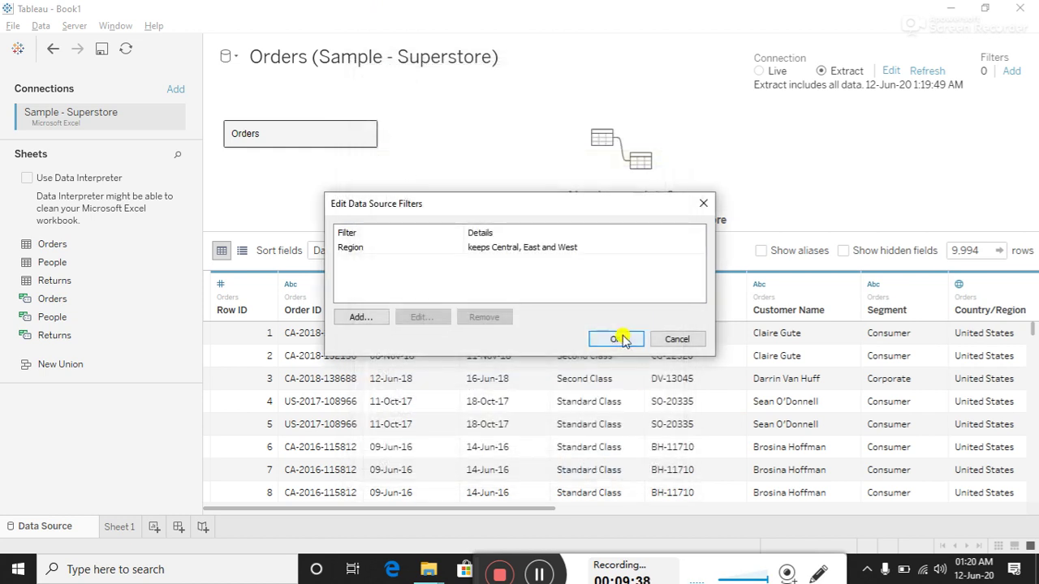
click(621, 340)
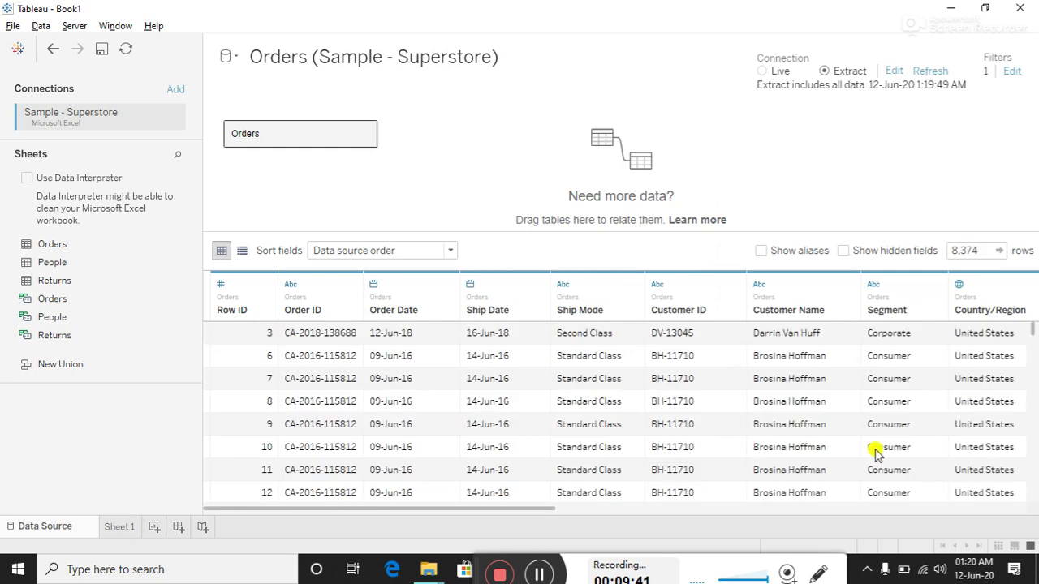
drag(511, 509, 747, 495)
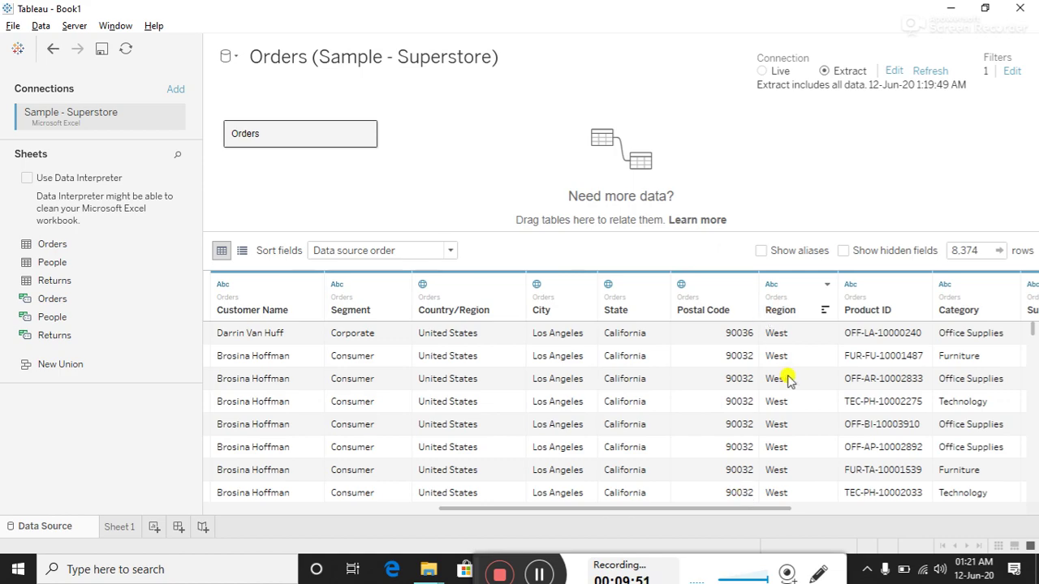
- Check the last rows of the Region-filtered data grid and review the fields available for another data source filter
drag(1031, 330, 1034, 512)
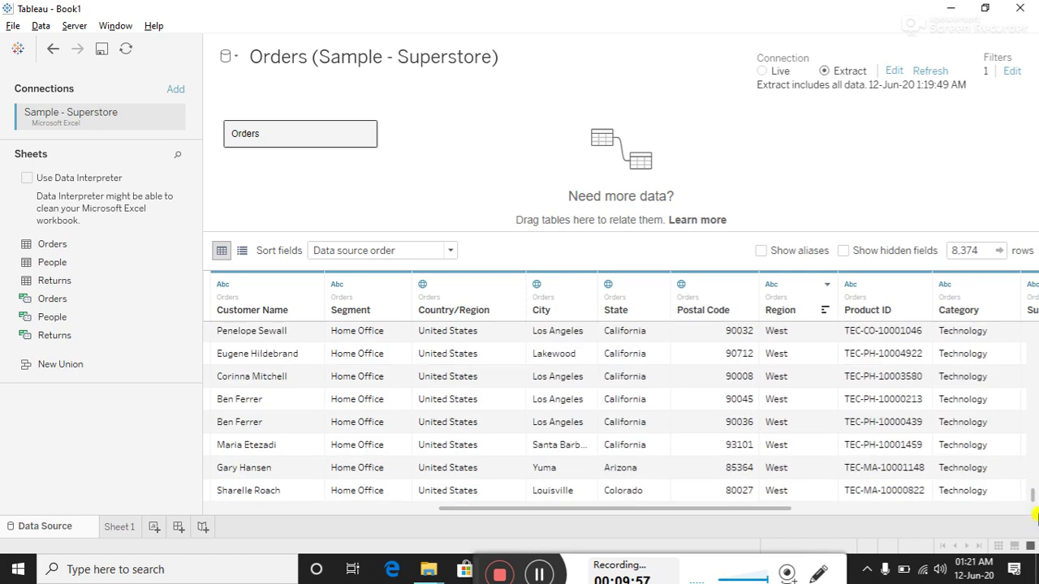
click(1010, 72)
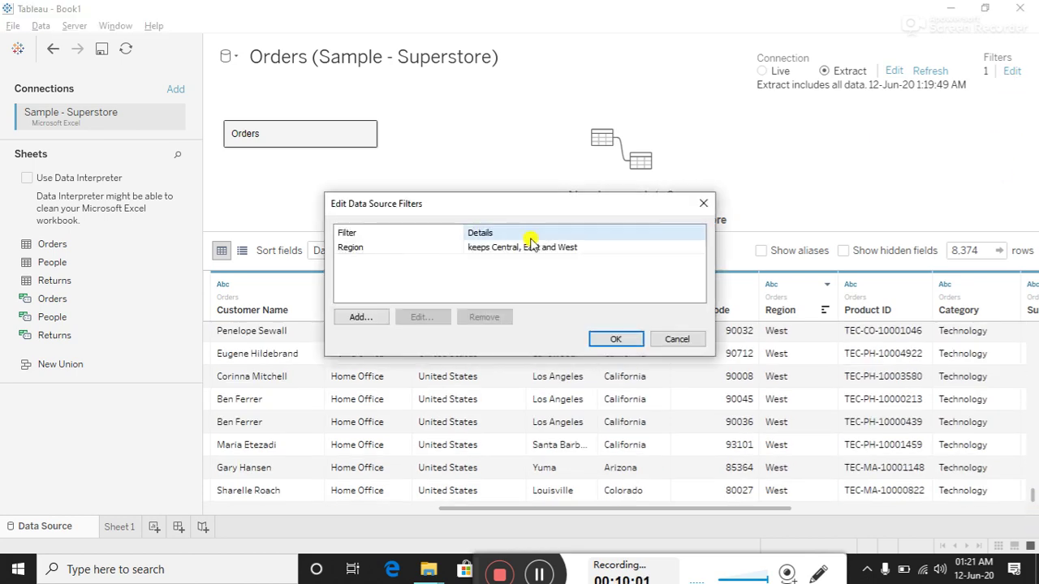
click(351, 317)
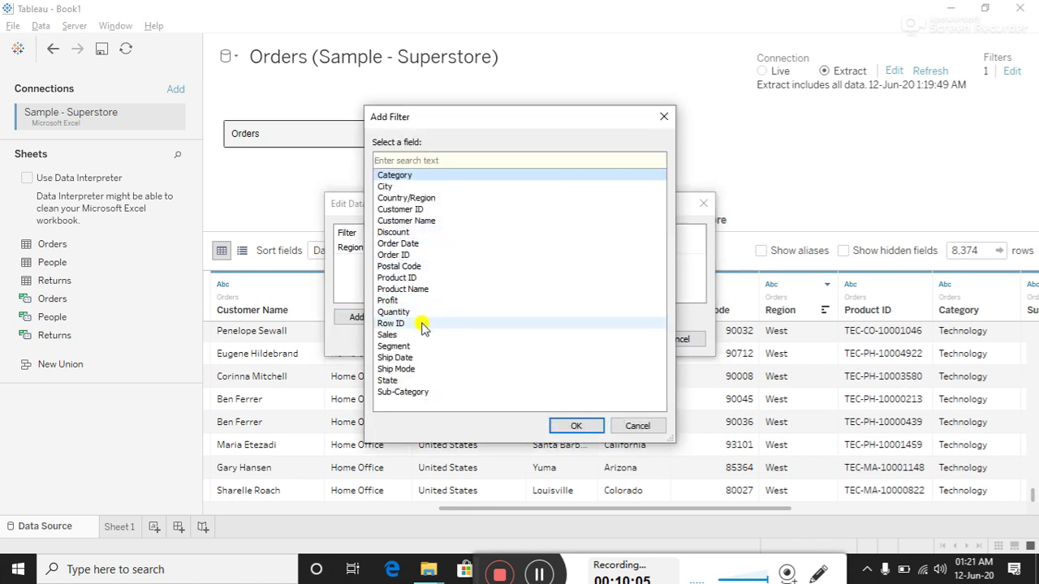
click(639, 427)
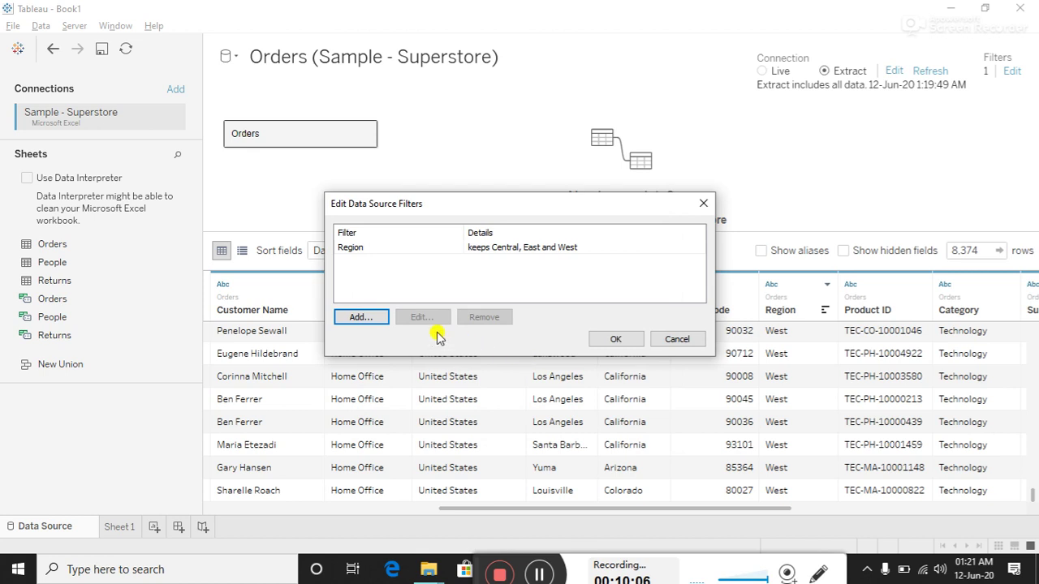
- Edit the Region filter to include South as well, and try the custom value list, use all and select from list modes
click(479, 249)
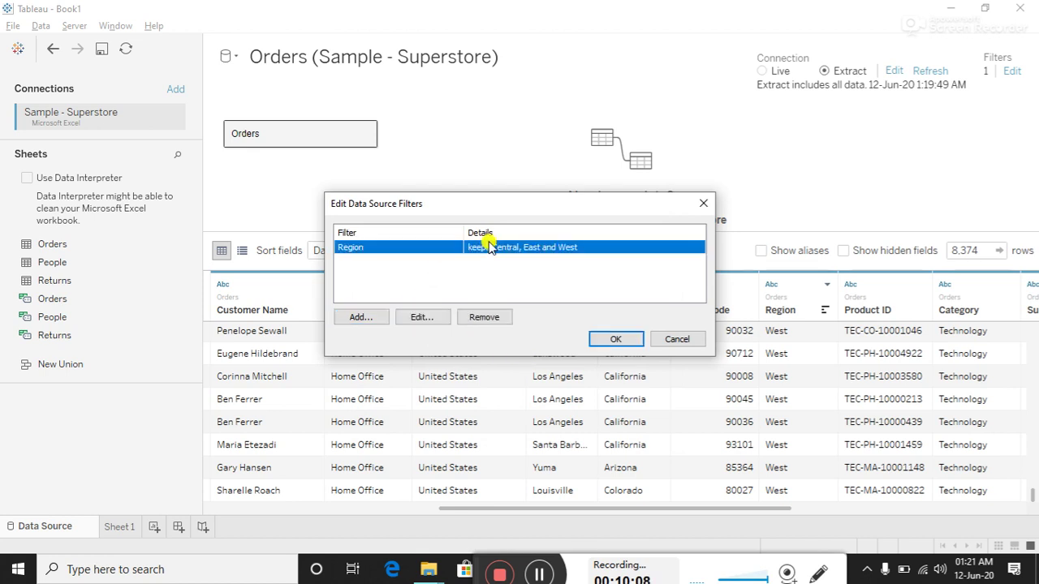
click(433, 317)
click(376, 198)
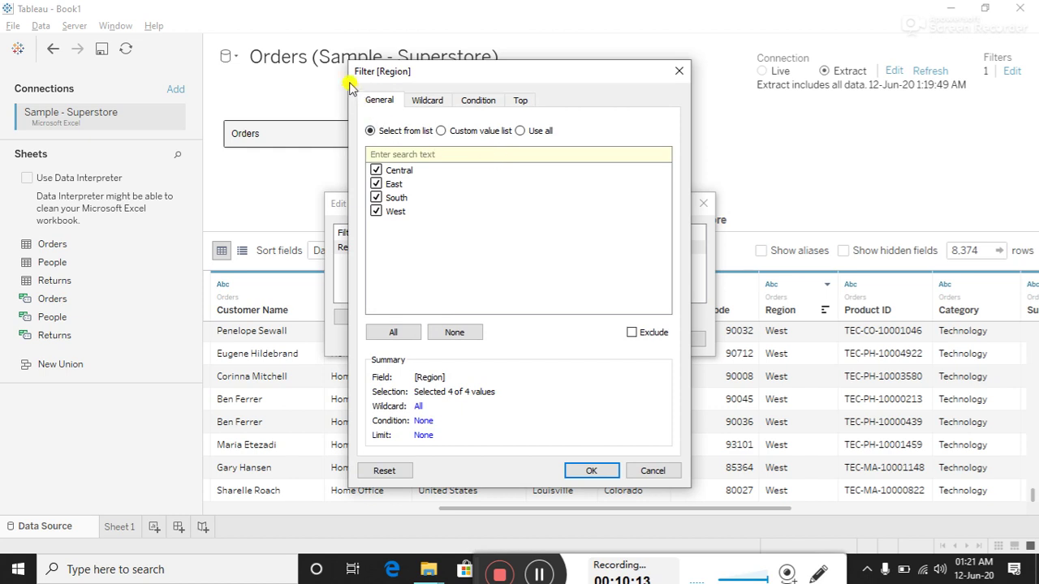
click(440, 129)
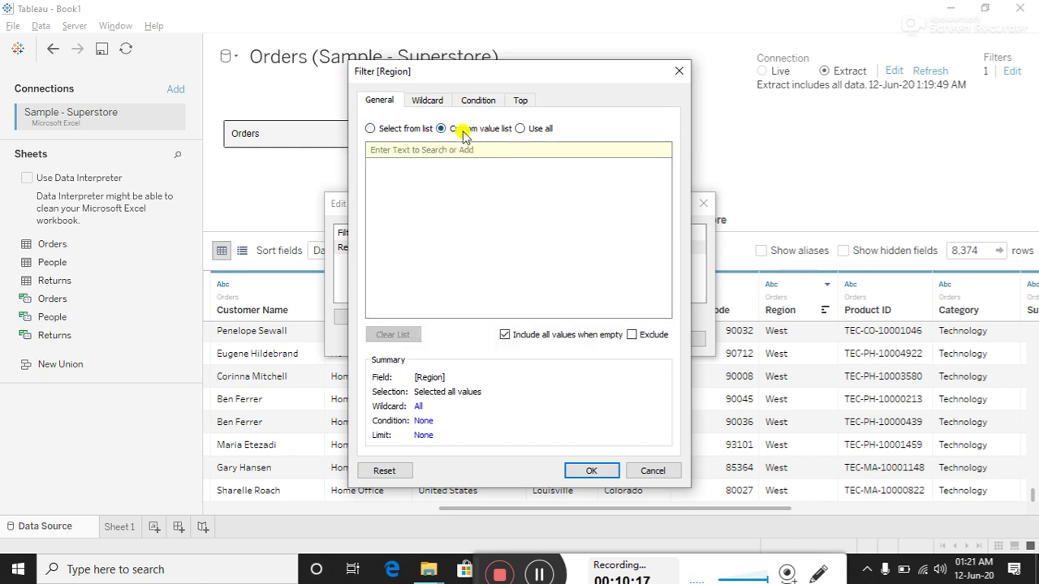
click(522, 129)
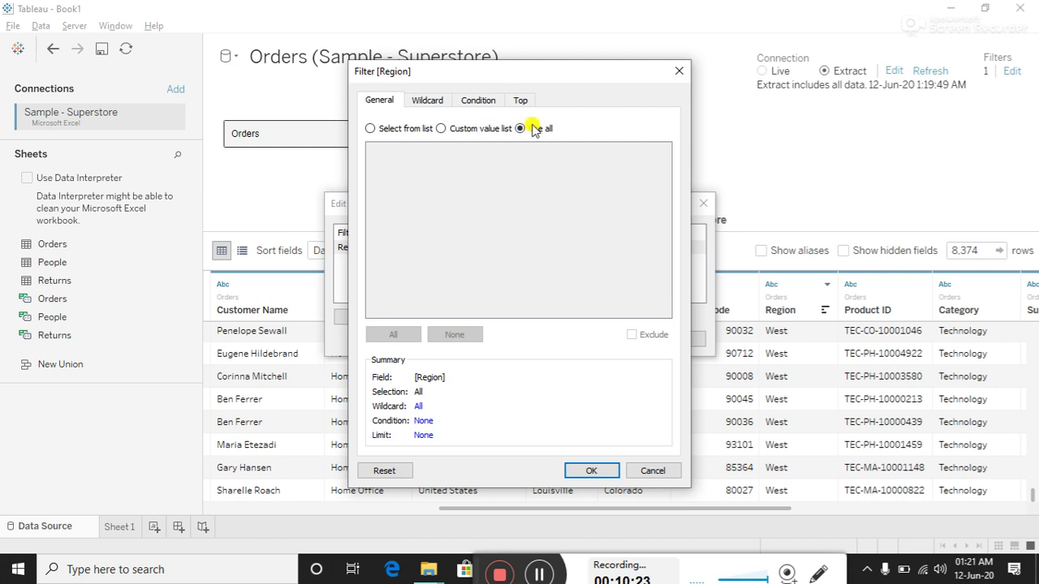
click(371, 129)
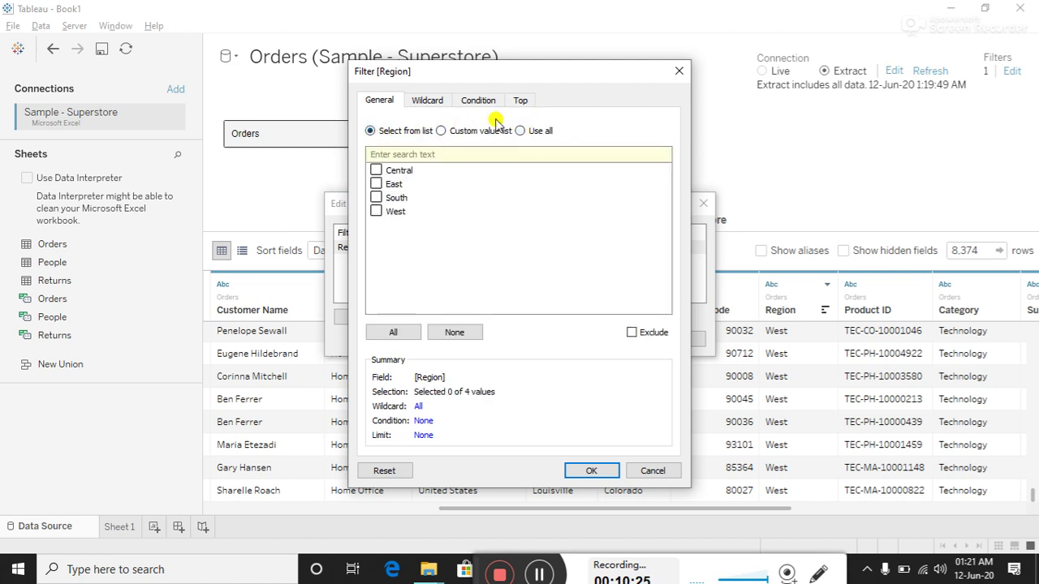
- Try wildcard matching on Region with the value "d", using the Starts with and Ends with options
click(428, 100)
click(435, 138)
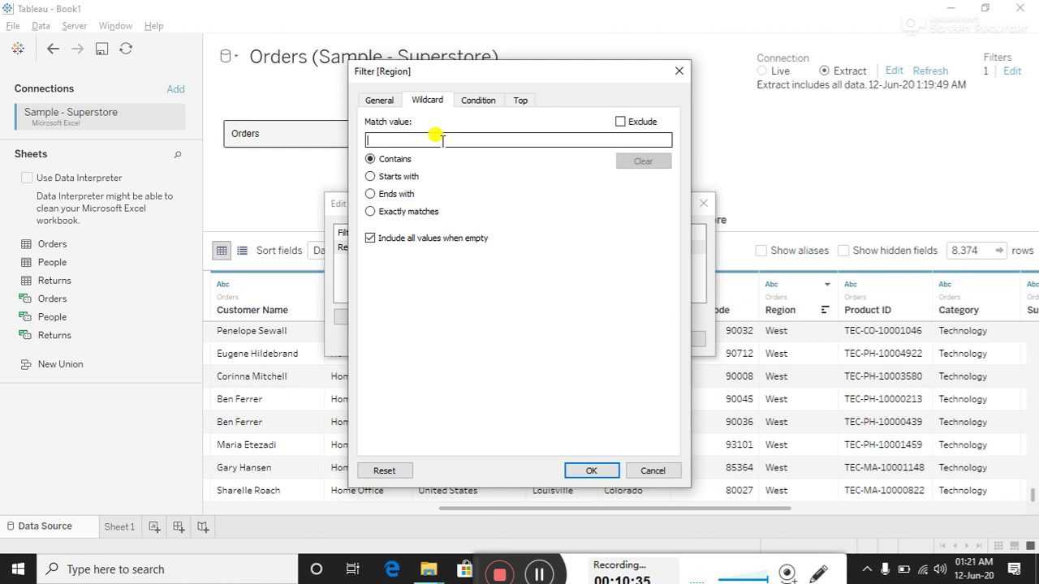
click(376, 177)
click(396, 139)
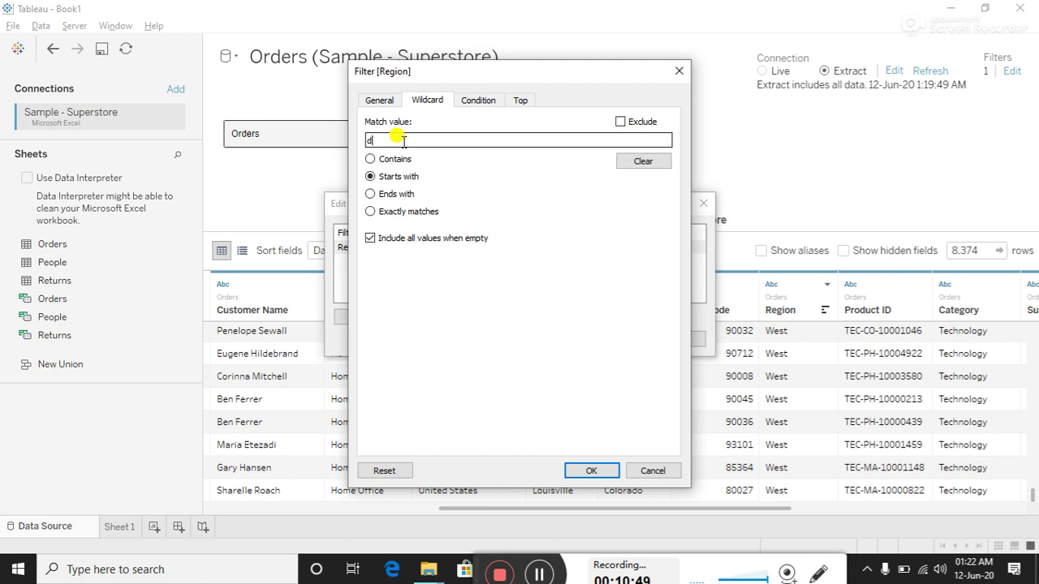
click(372, 194)
click(389, 144)
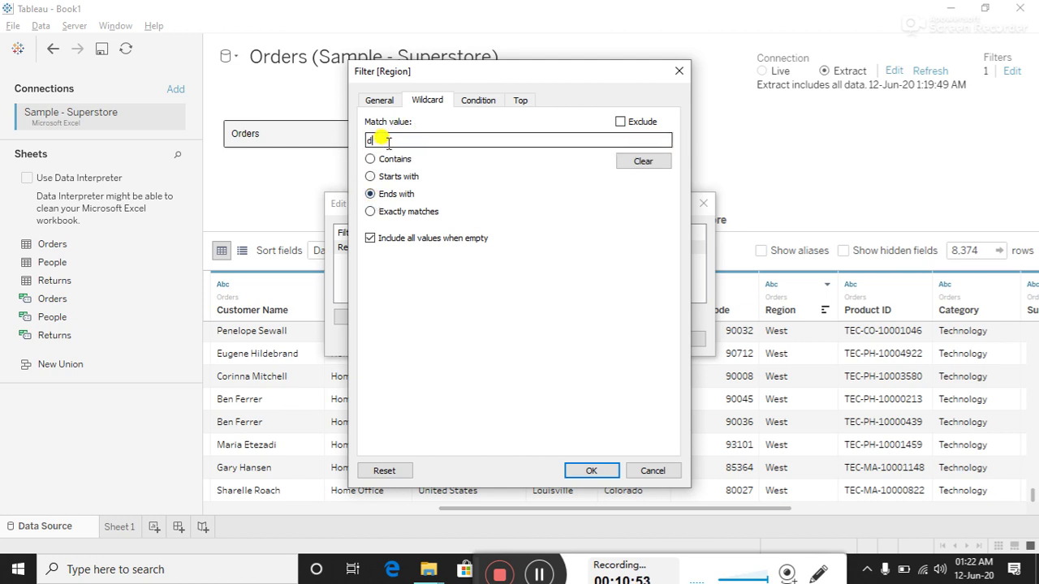
key(BackSpace)
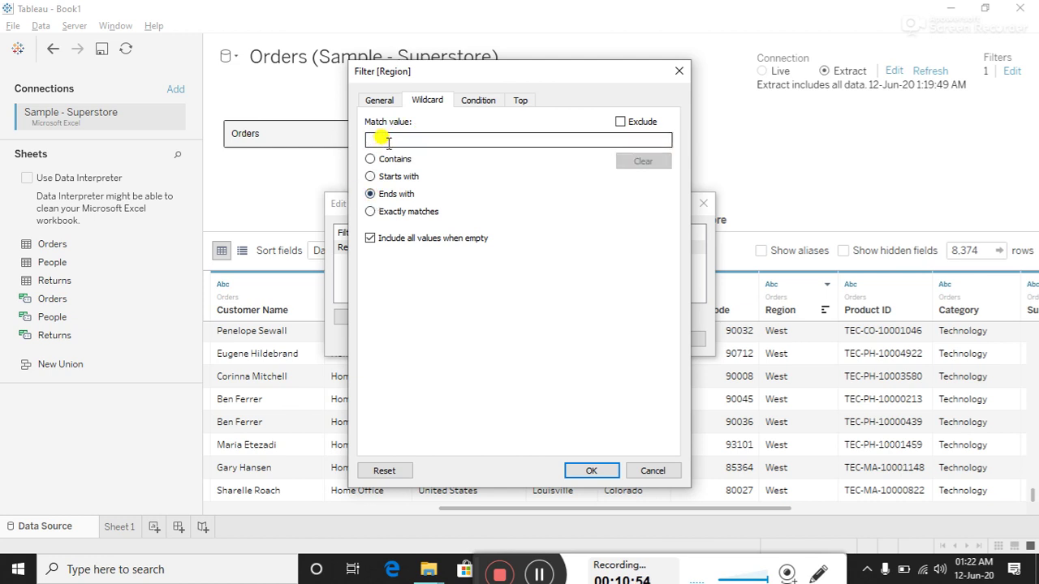
- Try the Exactly matches and Contains wildcard options, entering Dev* as the Contains match value and clearing it again
click(371, 213)
click(393, 142)
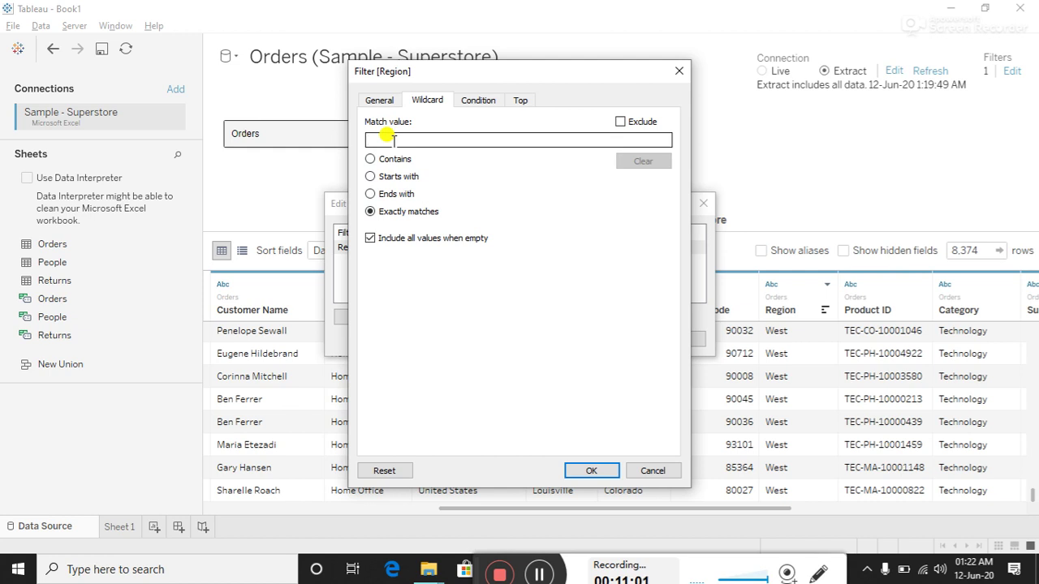
click(371, 159)
click(379, 143)
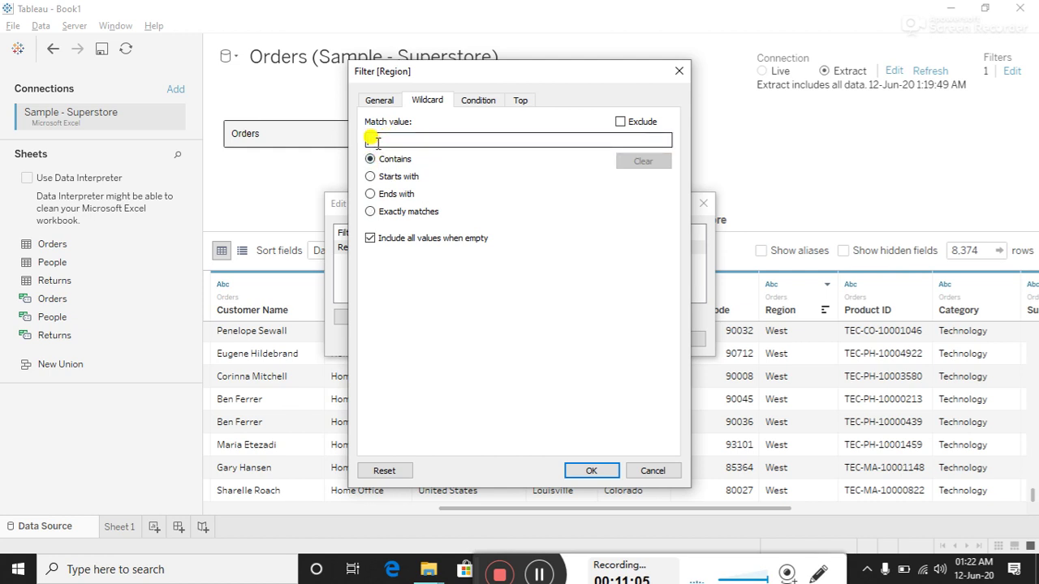
text(W)
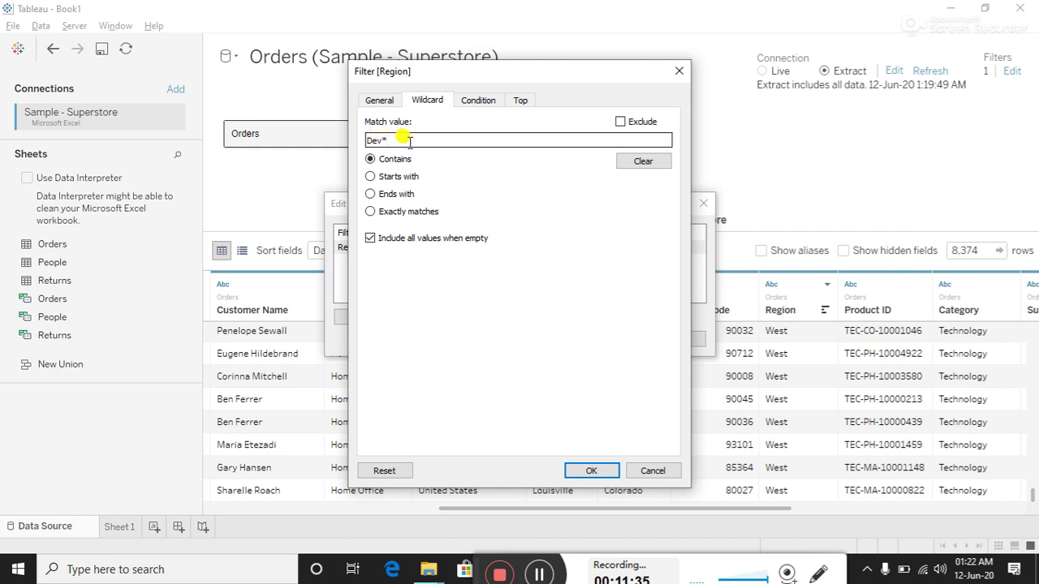
key(BackSpace)
key(BackSpace)
key(BackSpace)
- Try a Region filter condition by field on the Maximum of City with the = operator, and switch to a formula condition
click(485, 104)
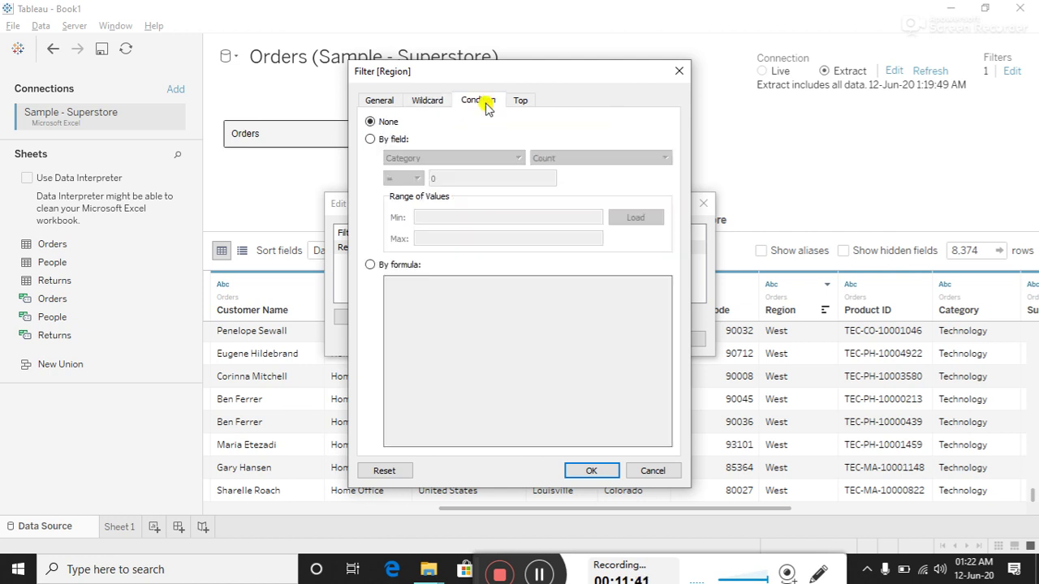
click(370, 139)
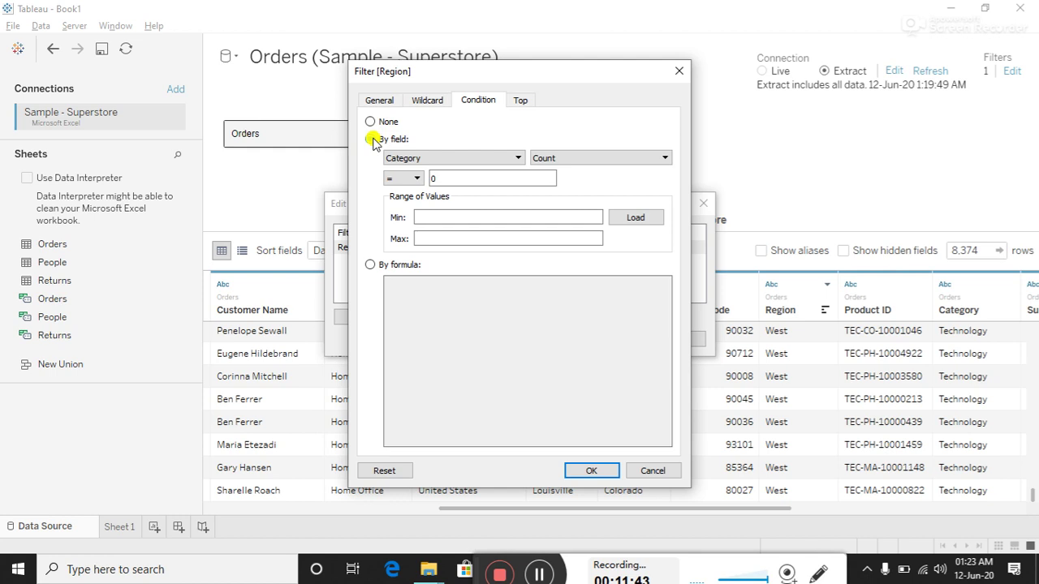
click(520, 159)
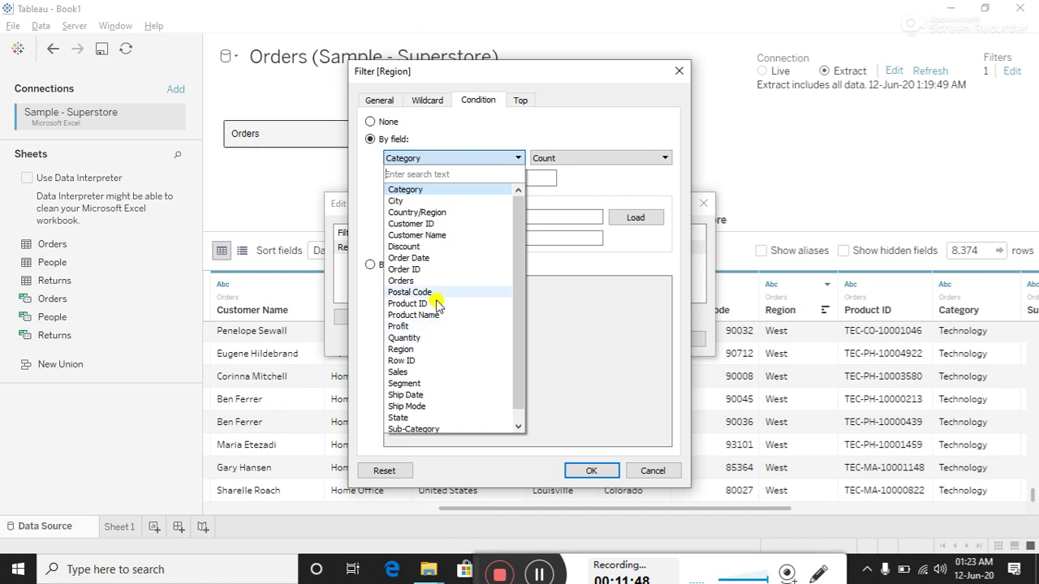
click(412, 200)
click(664, 158)
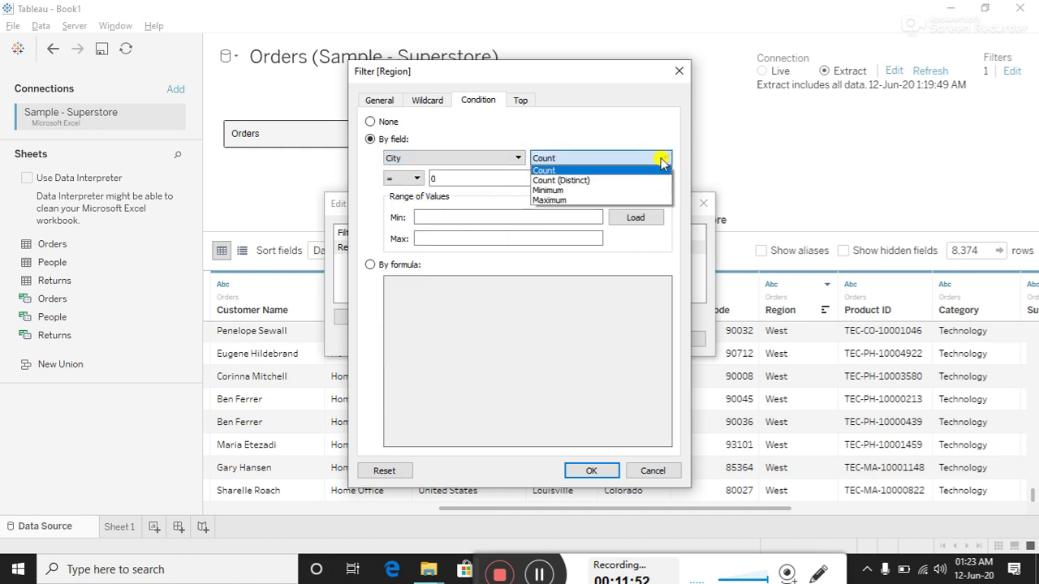
click(642, 200)
click(414, 179)
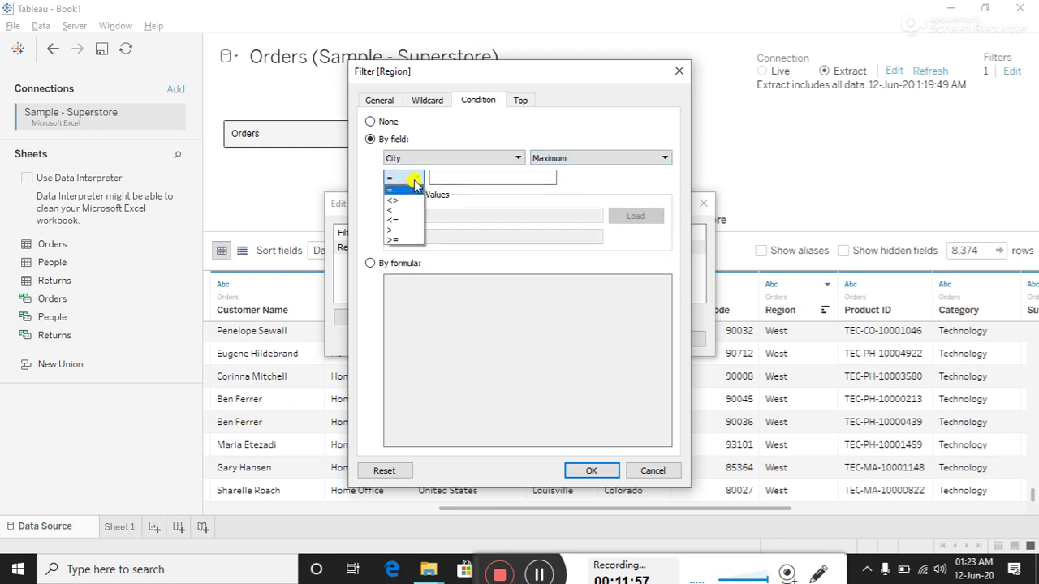
click(414, 179)
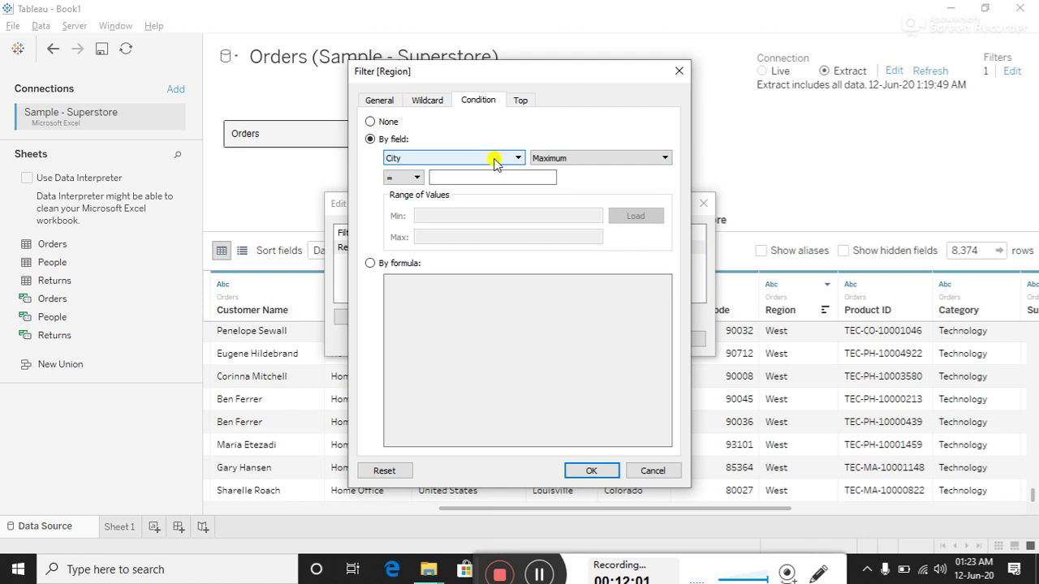
click(371, 263)
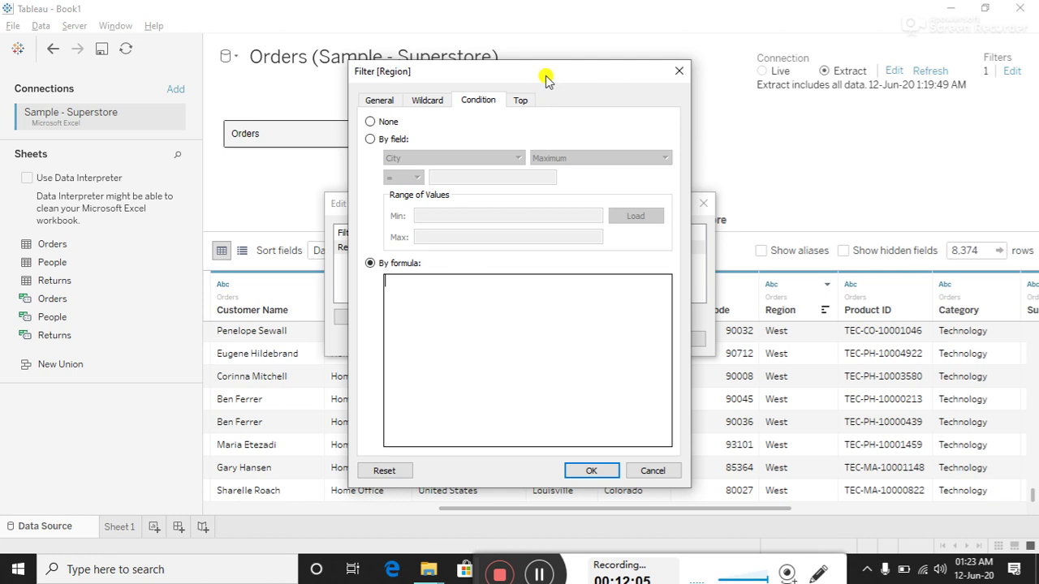
- Try limiting Region to the top 10 by Count of City, and discard the filter edits
click(520, 102)
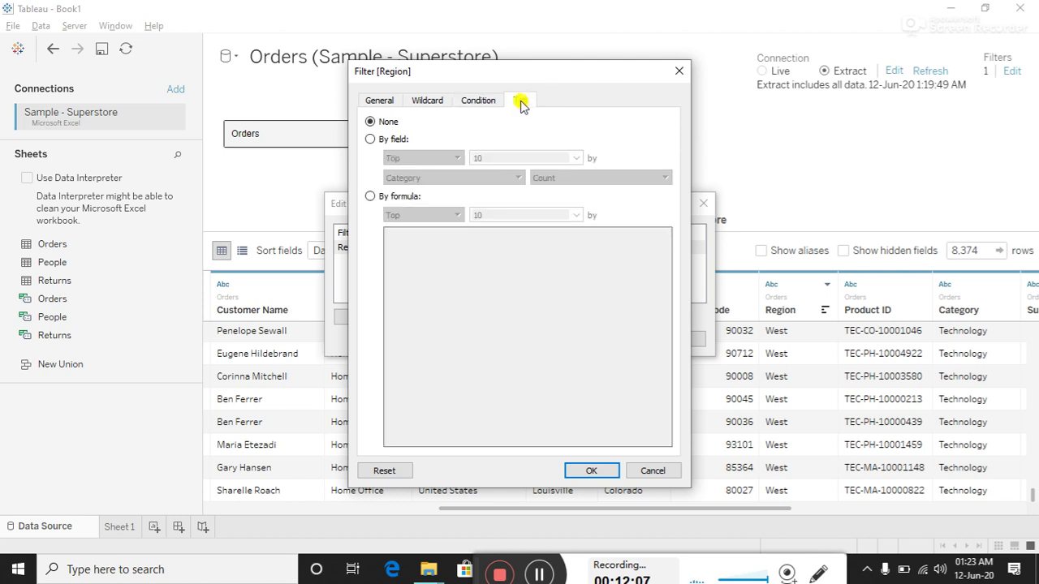
click(370, 138)
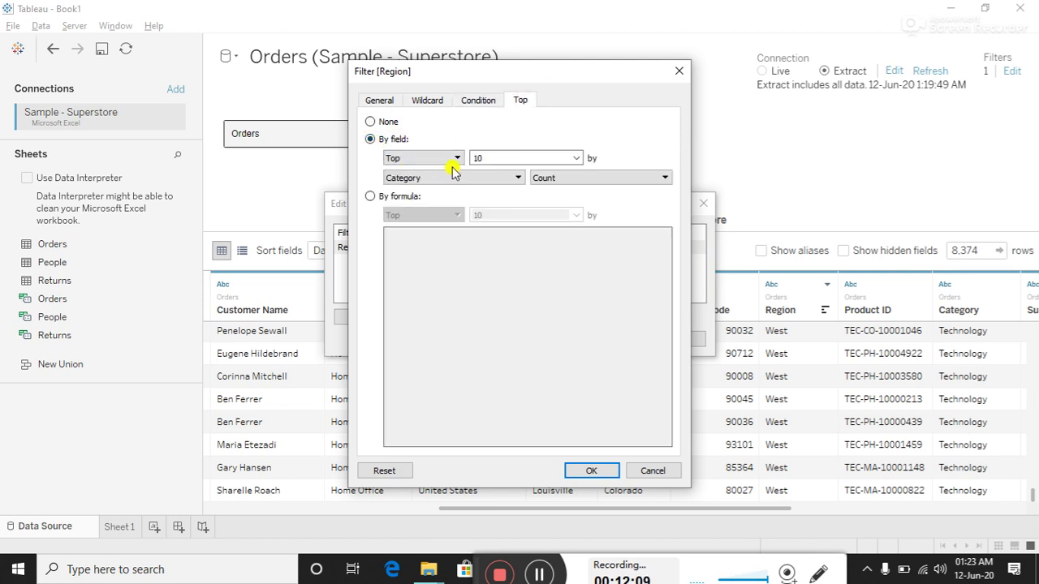
click(579, 158)
click(511, 168)
click(520, 175)
click(414, 223)
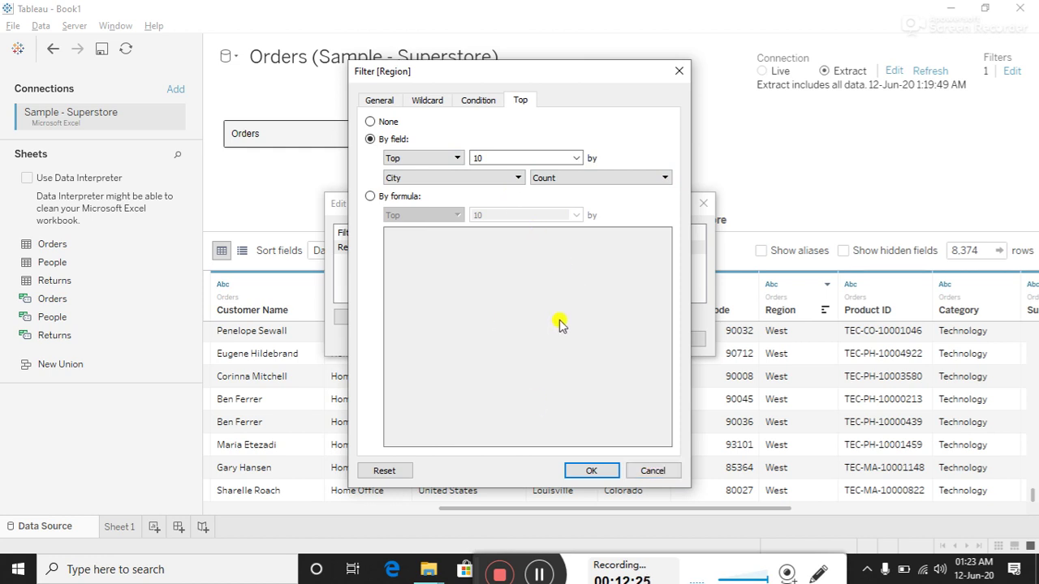
click(652, 471)
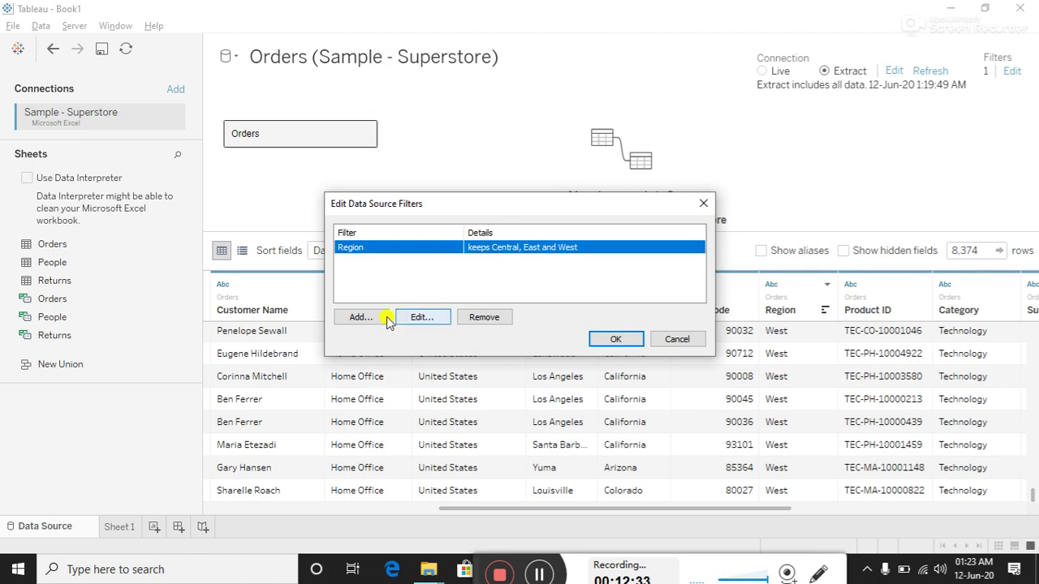
- Remove the Region filter from the data source and apply the change
click(477, 316)
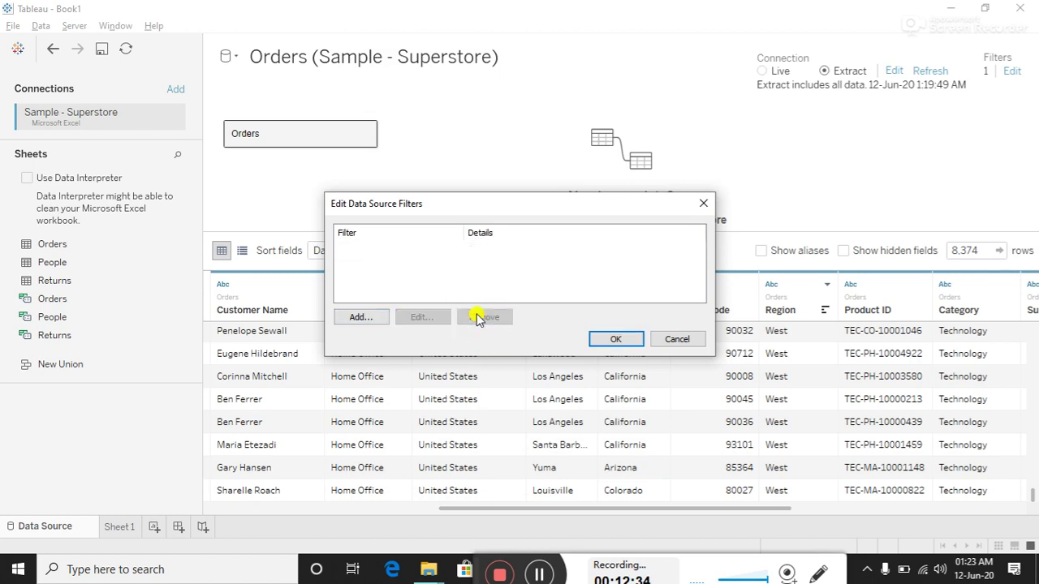
click(616, 339)
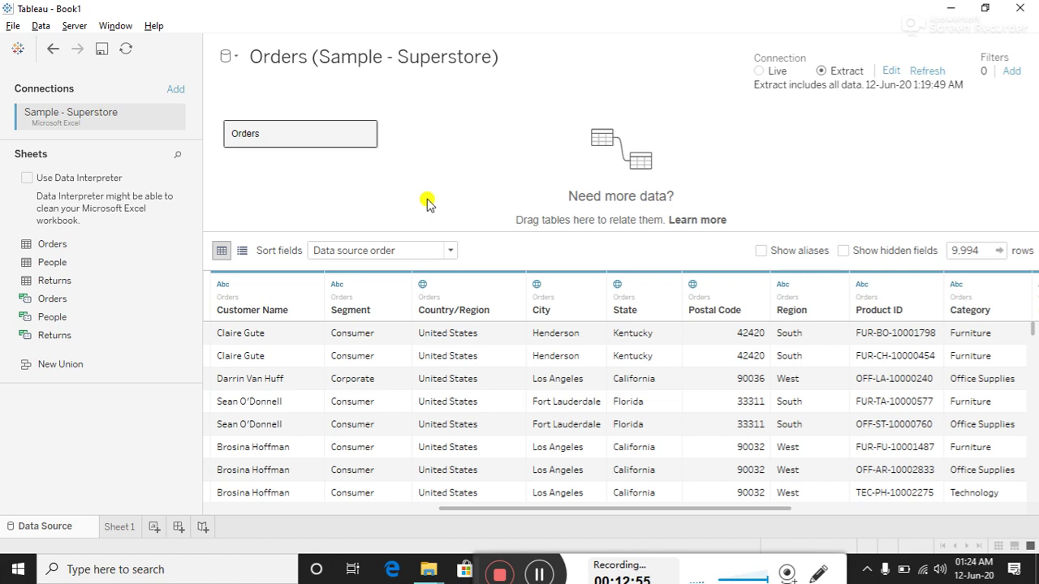
- Add the Tableau Excel workbook from the Desktop > Tableau > New folder location as a second Microsoft Excel connection
click(175, 90)
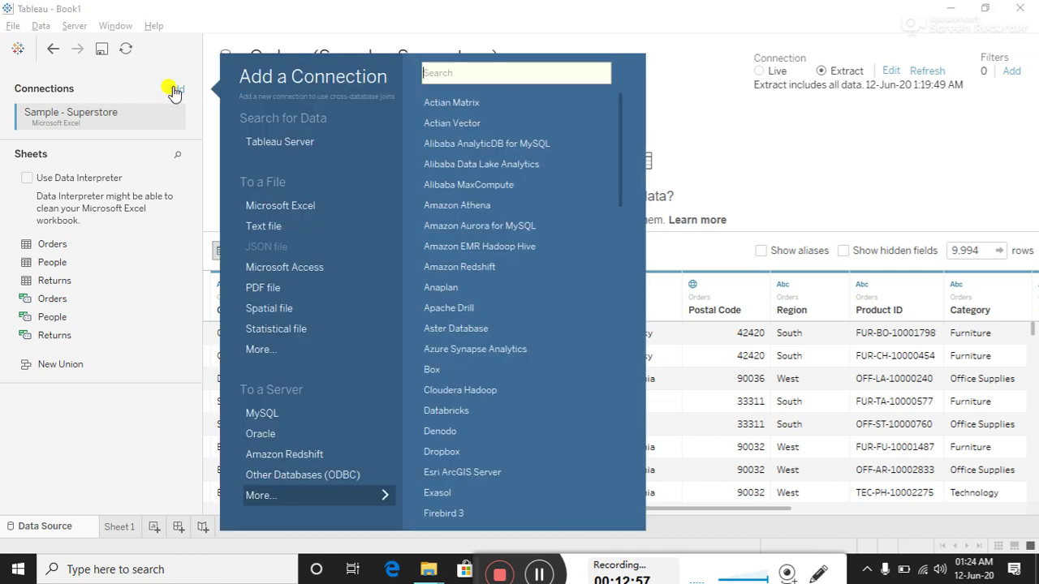
click(284, 207)
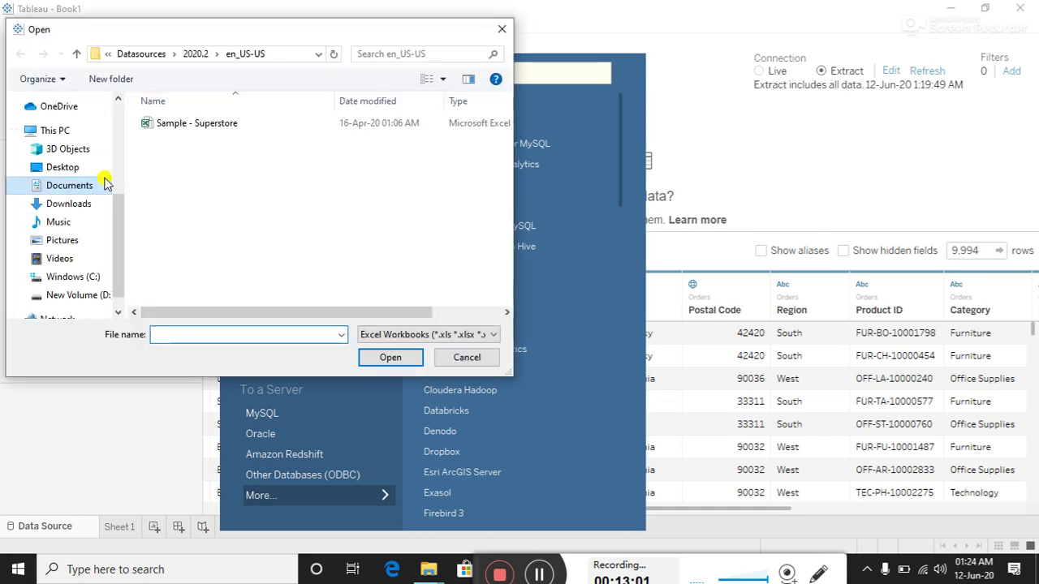
click(65, 167)
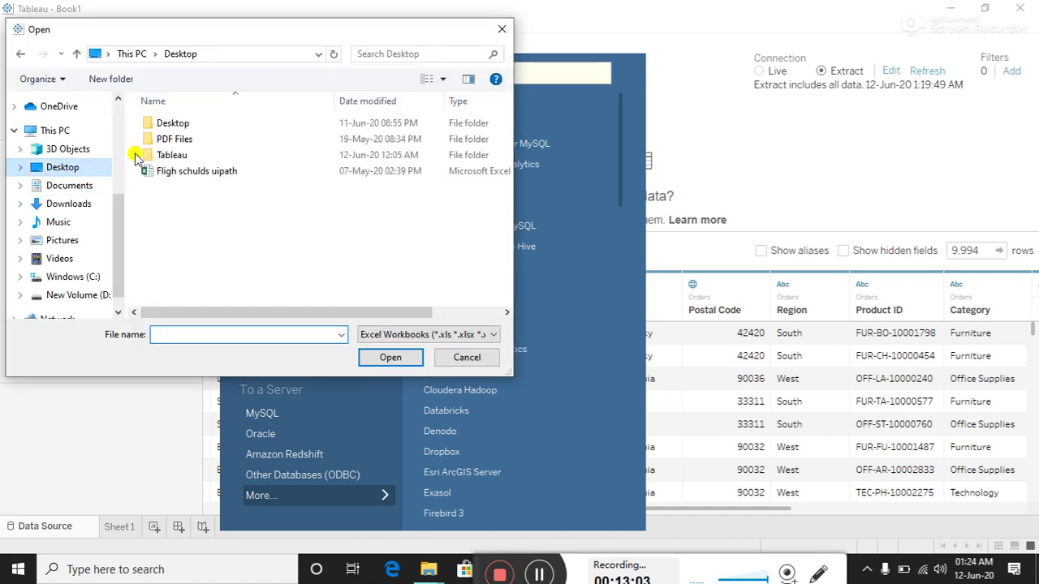
double_click(180, 155)
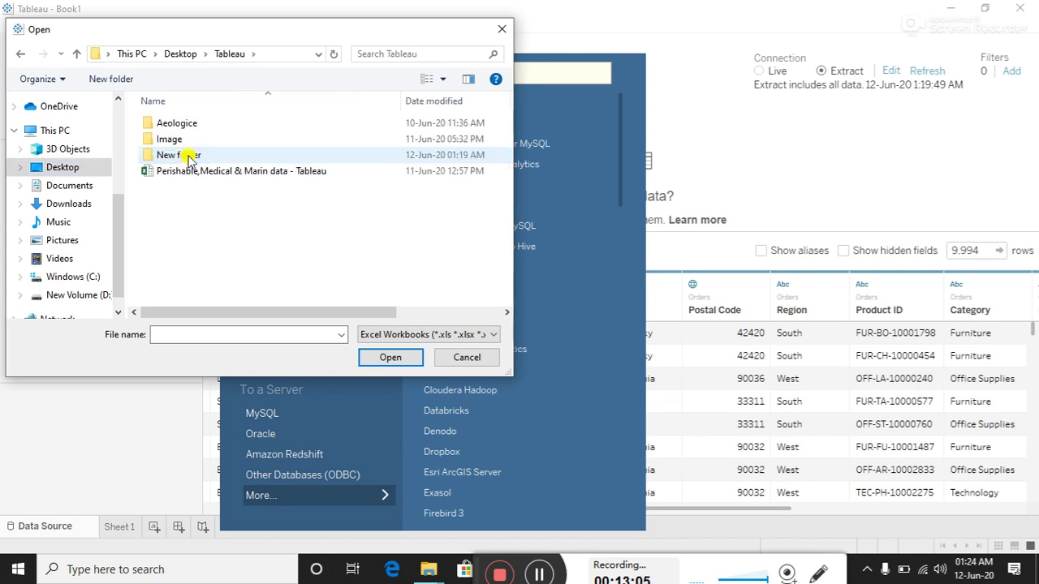
double_click(204, 154)
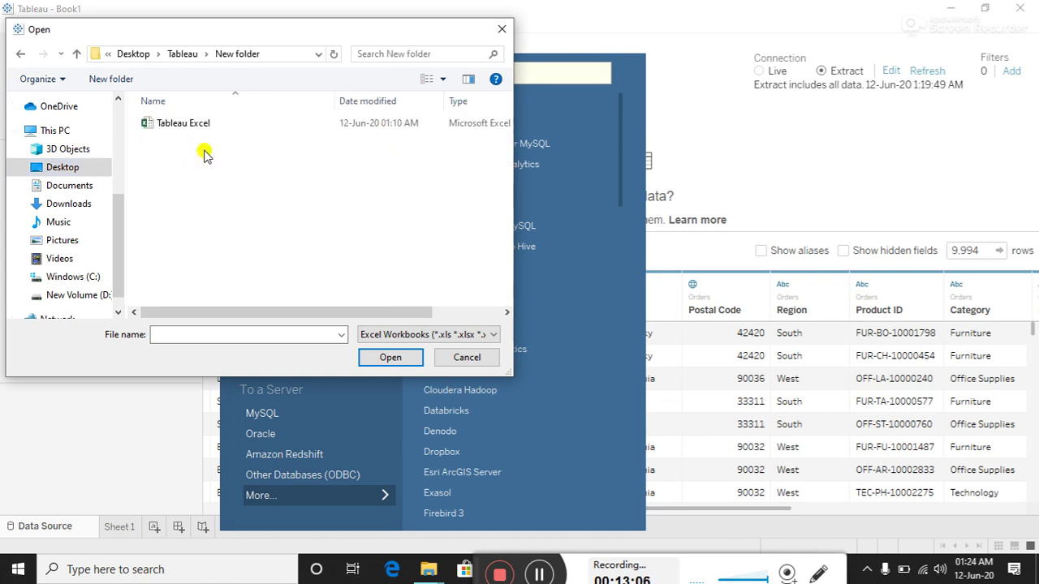
click(186, 127)
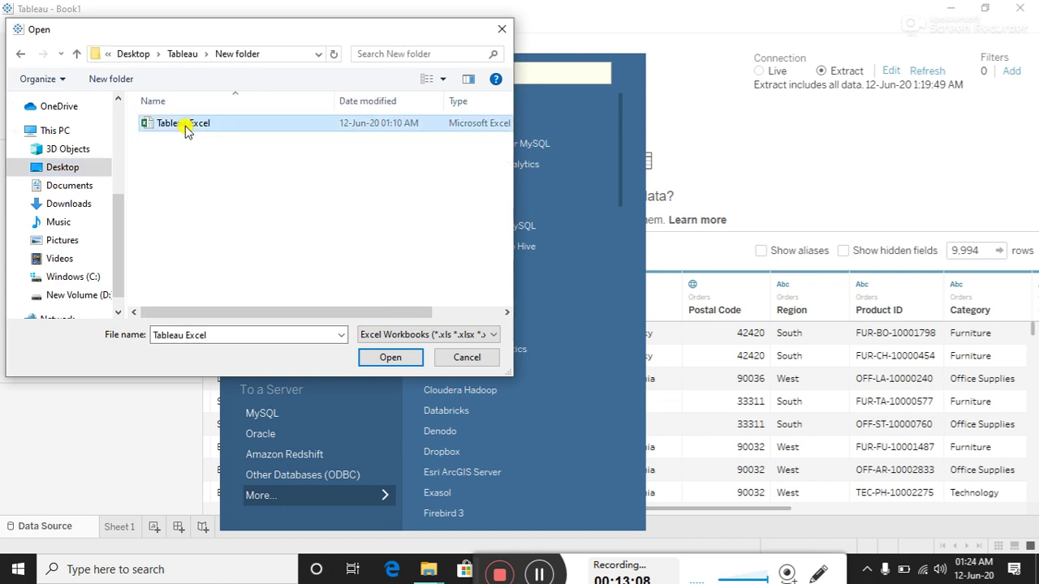
click(367, 362)
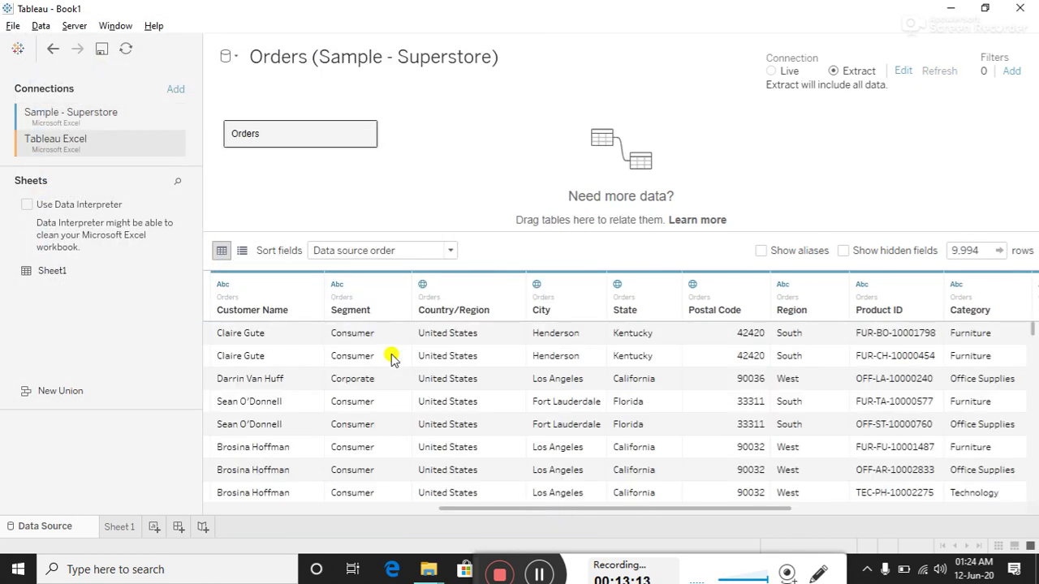
- Compare the sheets offered by the Sample - Superstore and Tableau Excel connections
click(91, 116)
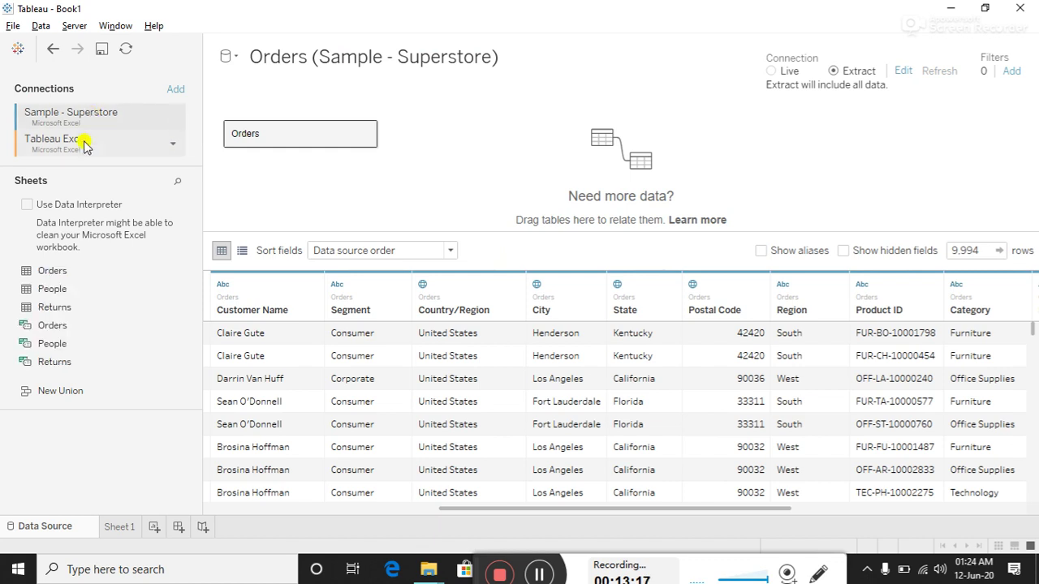
click(85, 146)
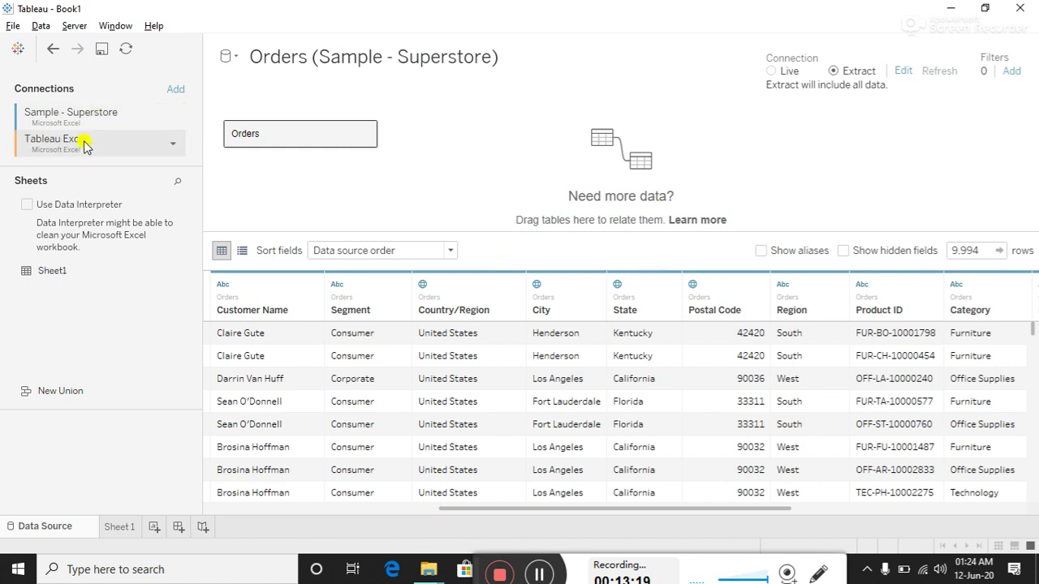
click(69, 122)
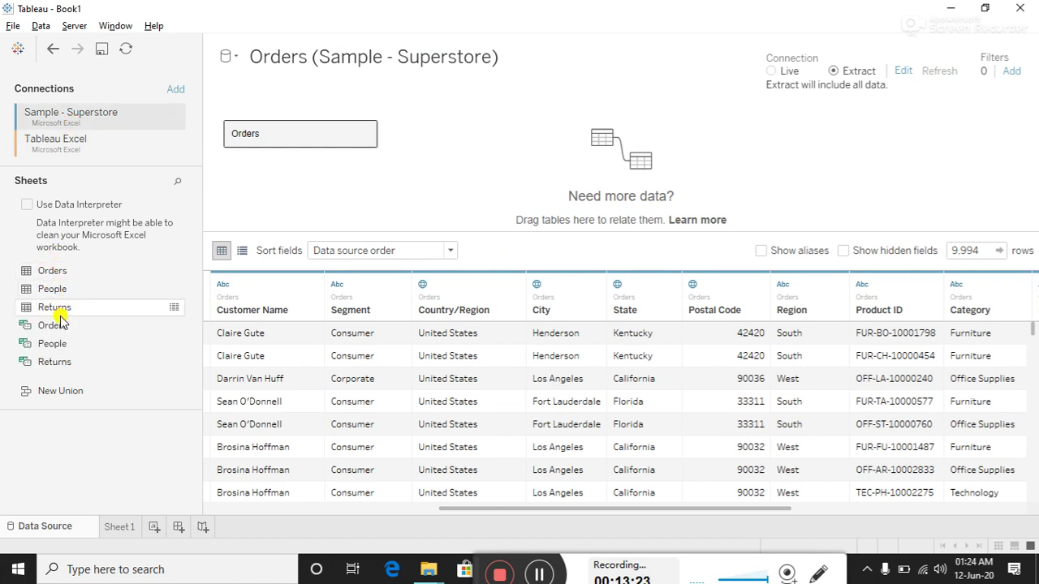
click(69, 144)
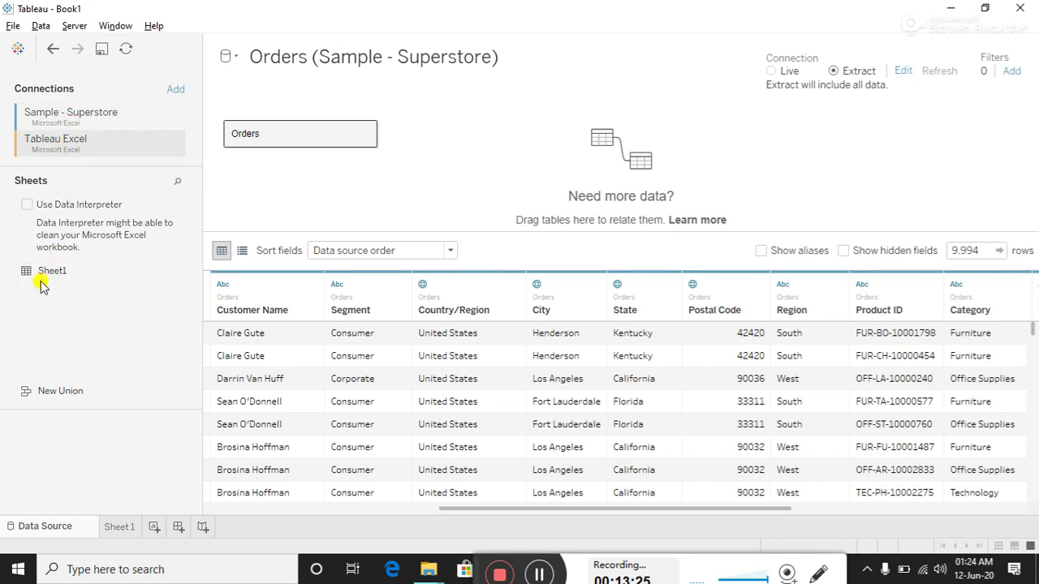
click(72, 121)
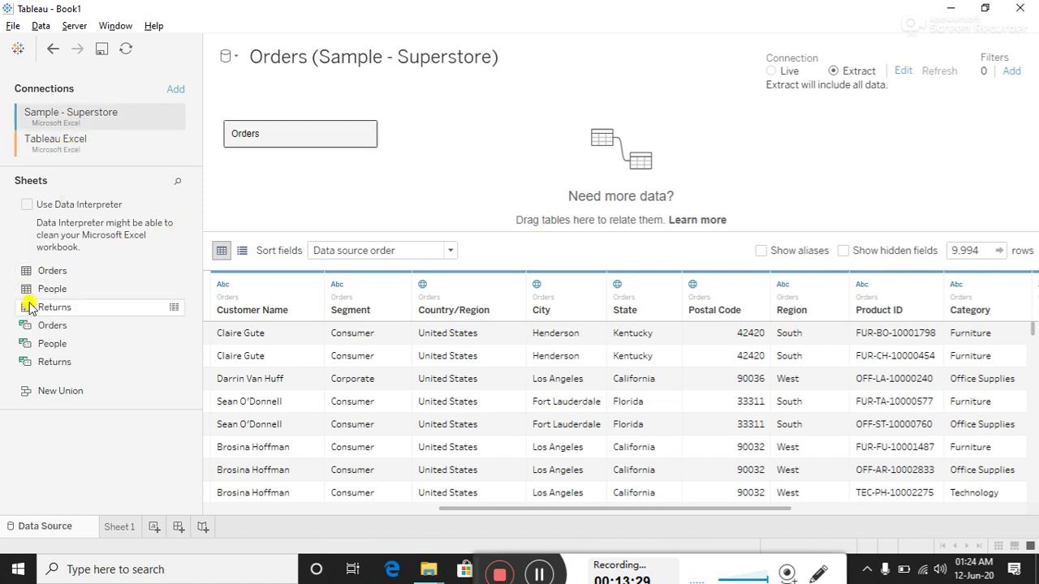
click(95, 142)
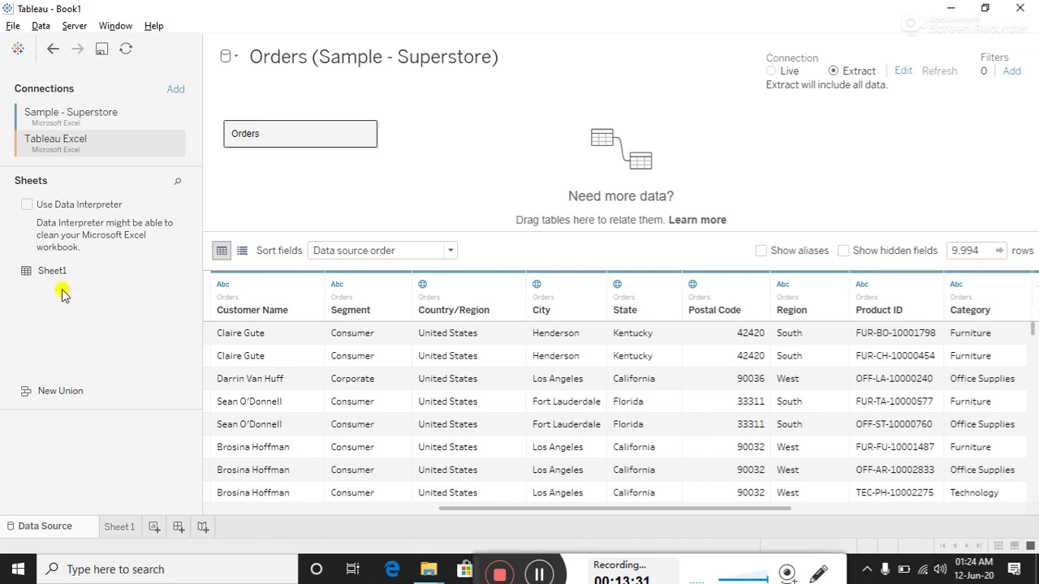
- Try relating Sheet1 from Tableau Excel to Orders by matching Category with Sr. No., and close the relationship editor
drag(45, 271, 442, 146)
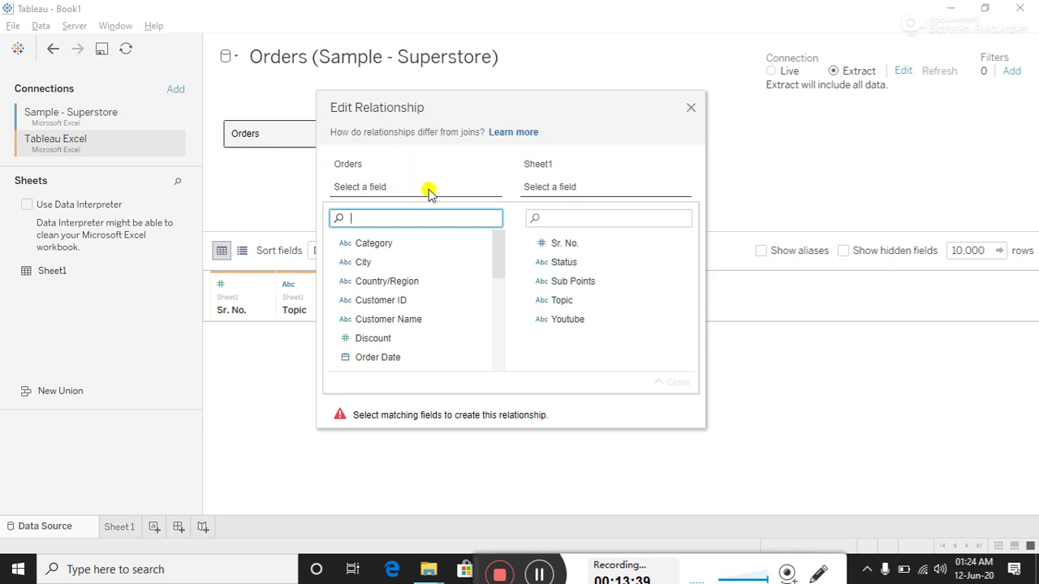
drag(479, 97, 650, 77)
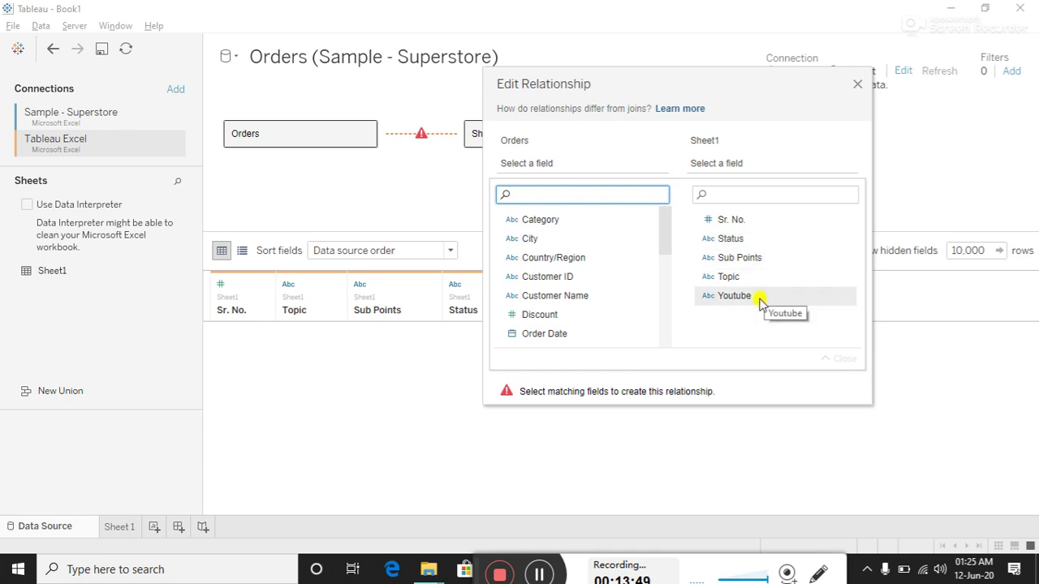
click(541, 227)
click(729, 226)
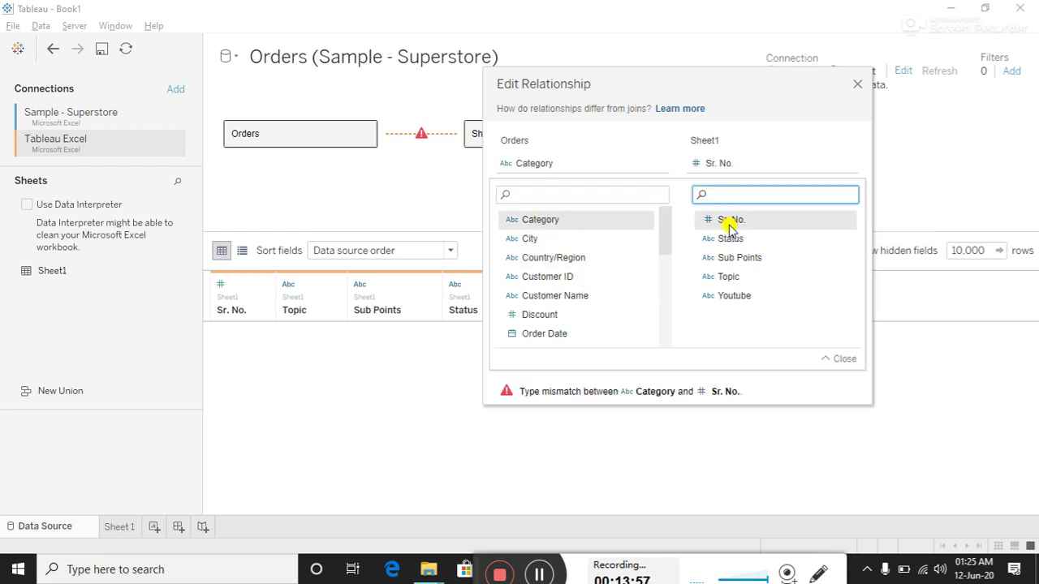
click(857, 83)
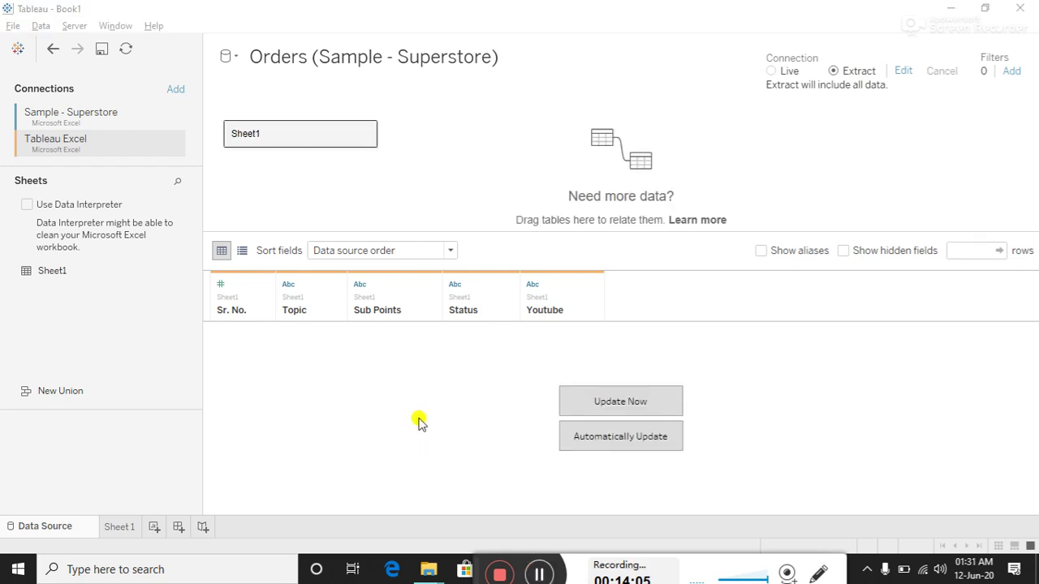
- Take Sheet1 out of the data model and remove the Tableau Excel connection
drag(345, 136, 35, 317)
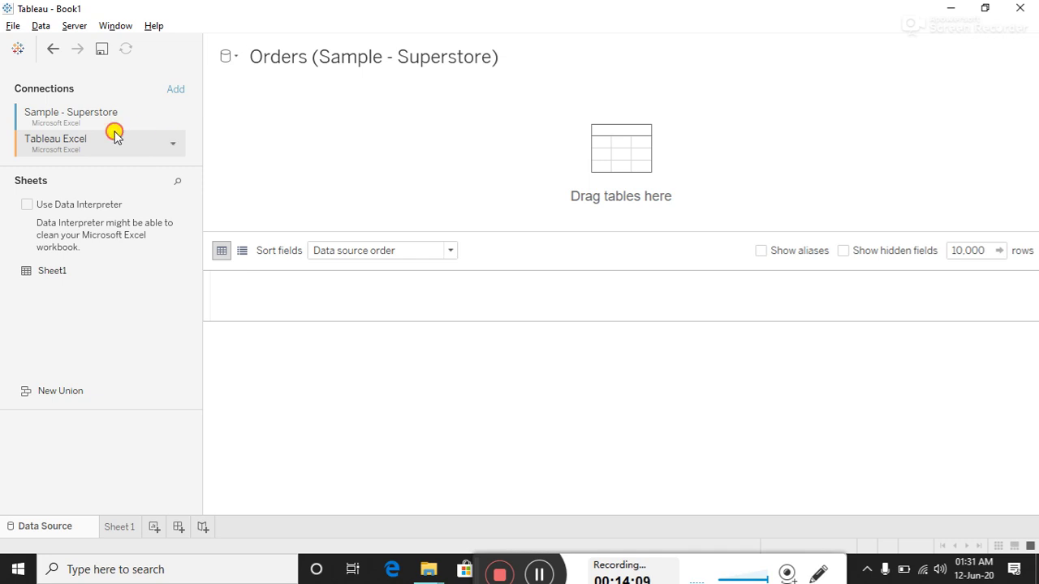
click(178, 148)
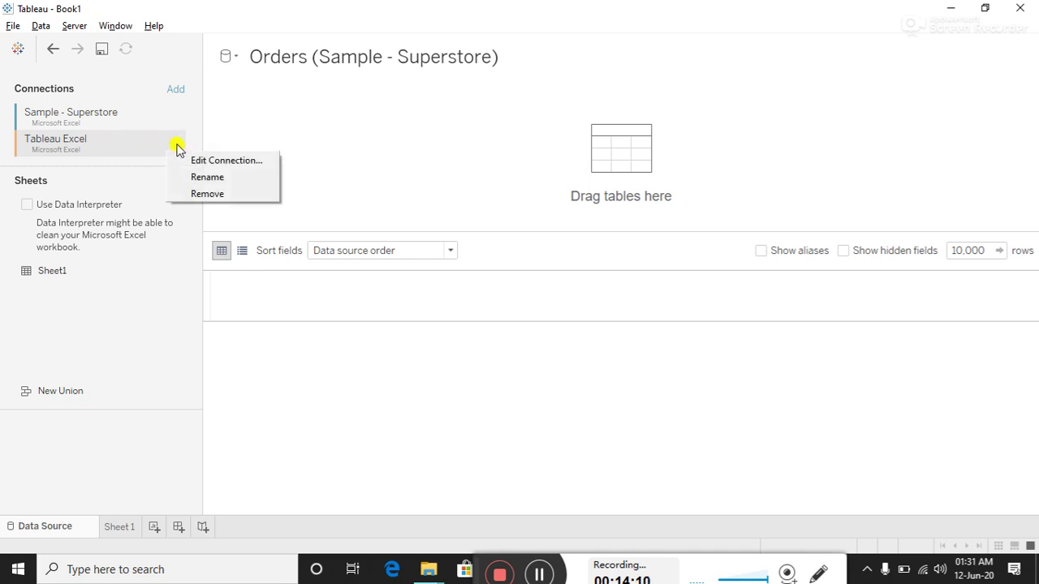
click(196, 194)
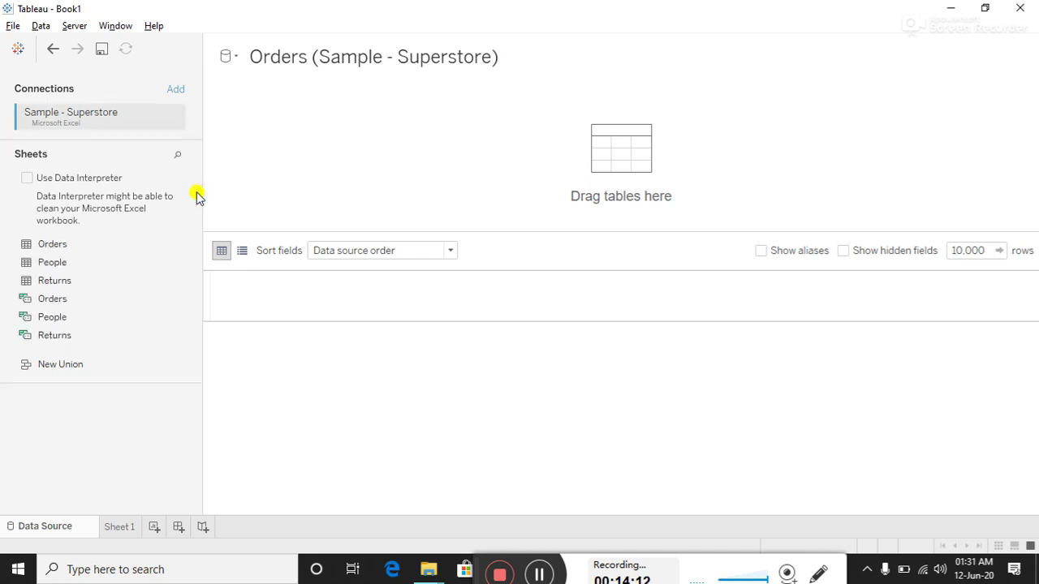
- Add the Test Data workbook from New folder as a second Microsoft Excel connection
click(177, 89)
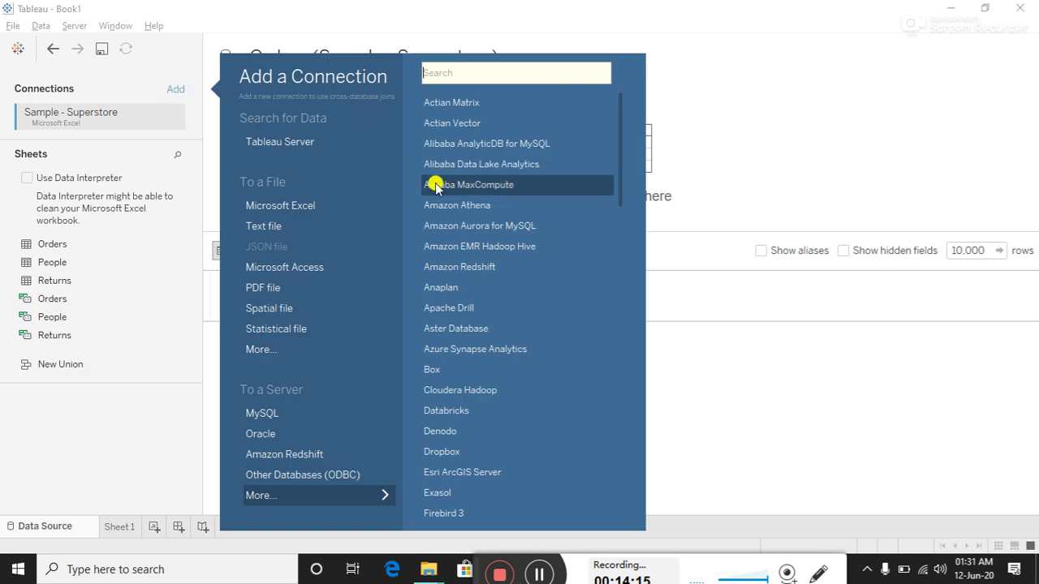
click(288, 207)
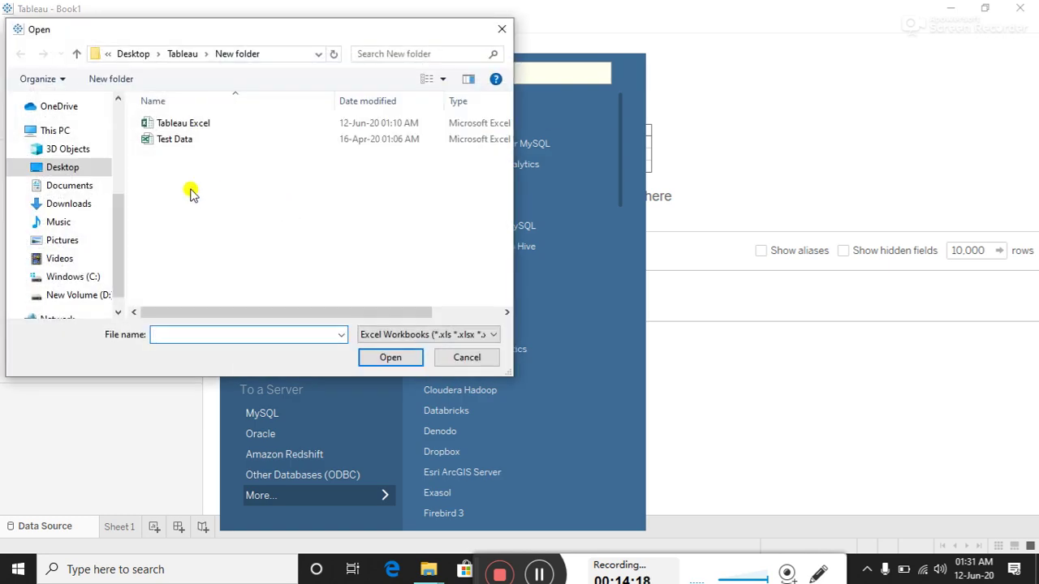
click(177, 140)
click(390, 357)
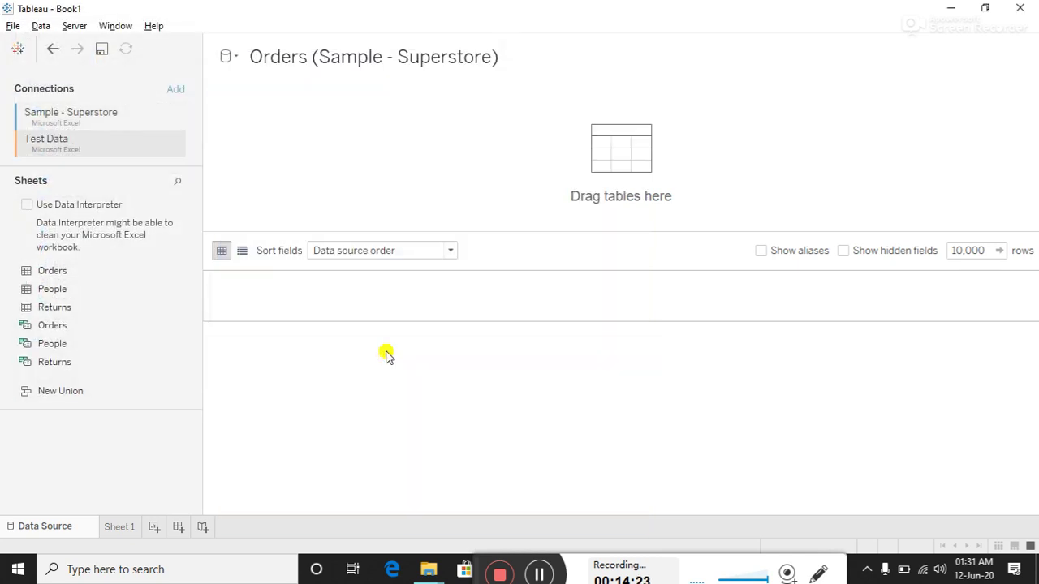
- Place Orders from Test Data on the canvas and relate the Sample - Superstore People table to it on Region
click(95, 118)
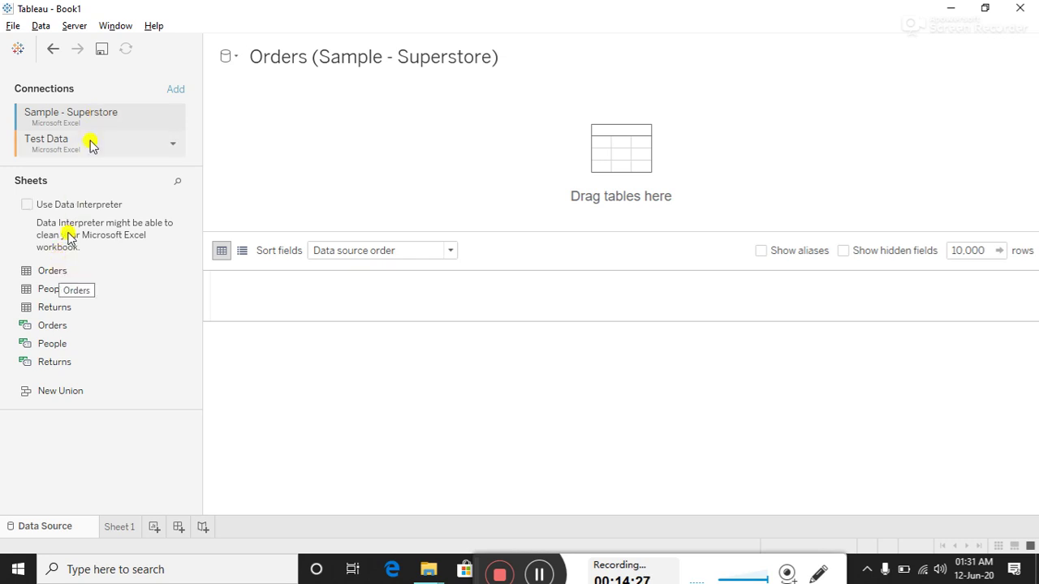
click(88, 143)
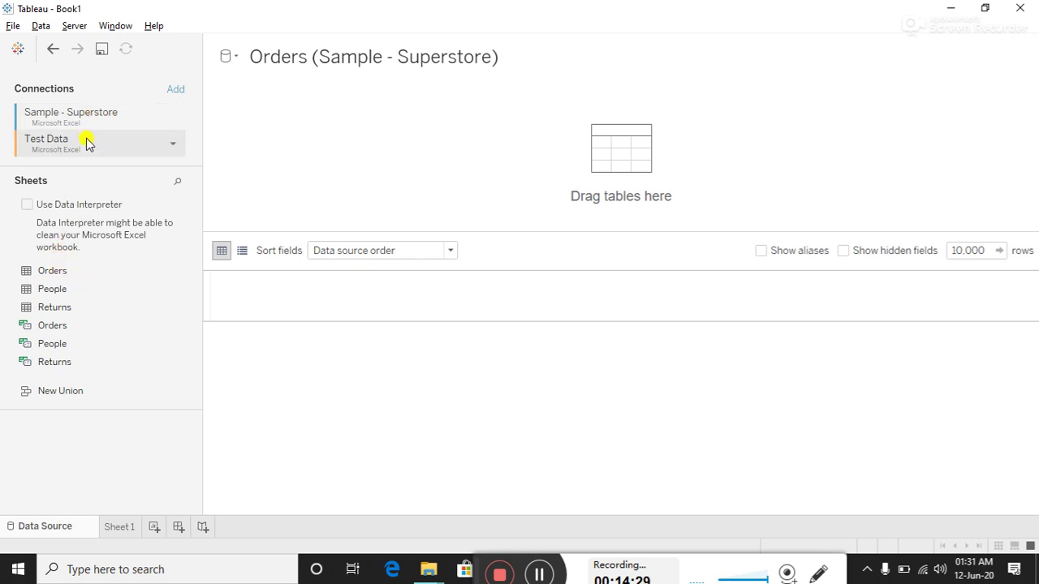
drag(51, 271, 273, 175)
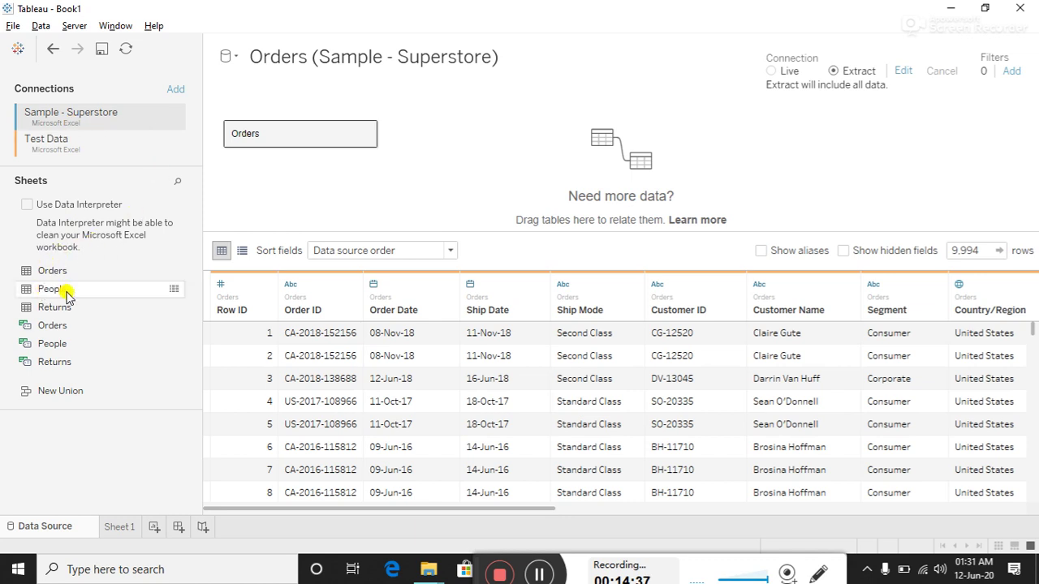
drag(63, 292, 434, 153)
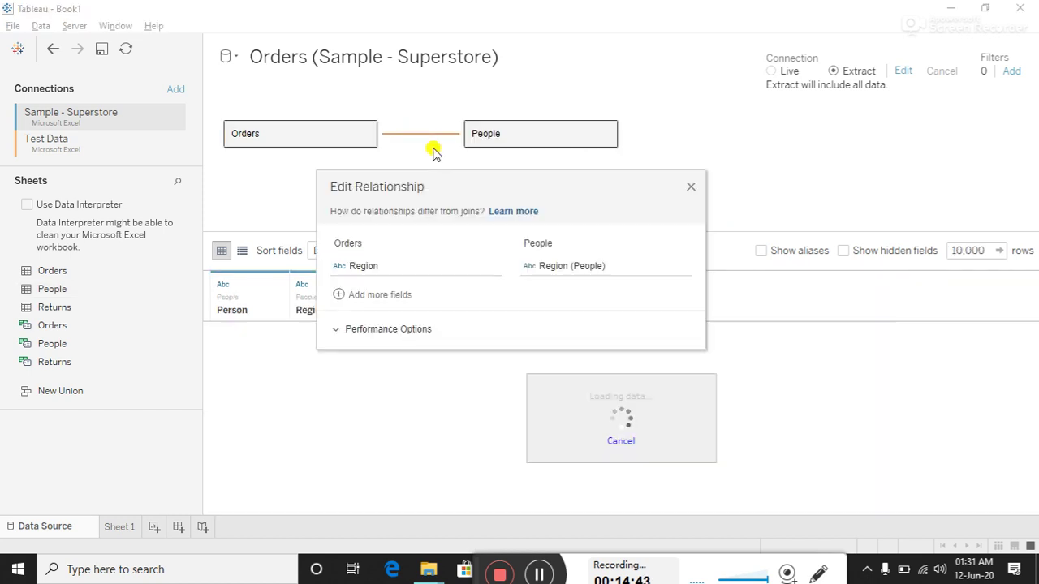
drag(452, 173, 608, 149)
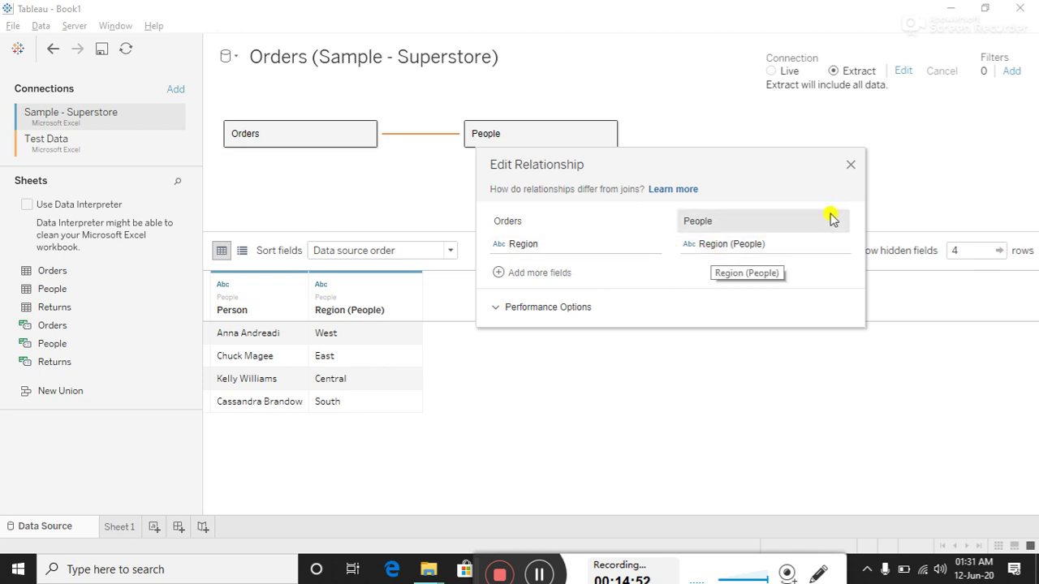
click(849, 166)
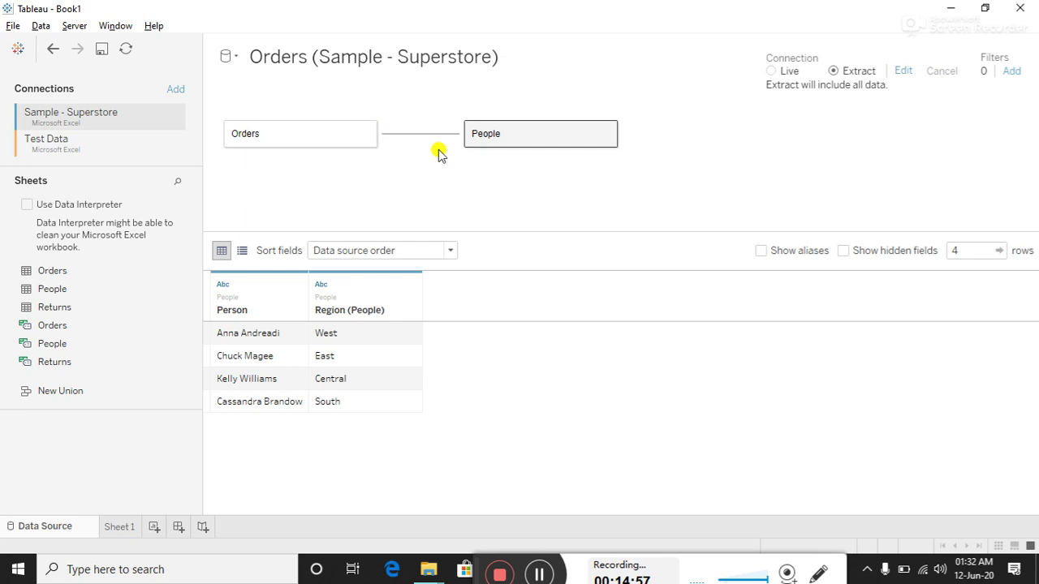
- Remove the People and Orders tables from the data model
click(35, 146)
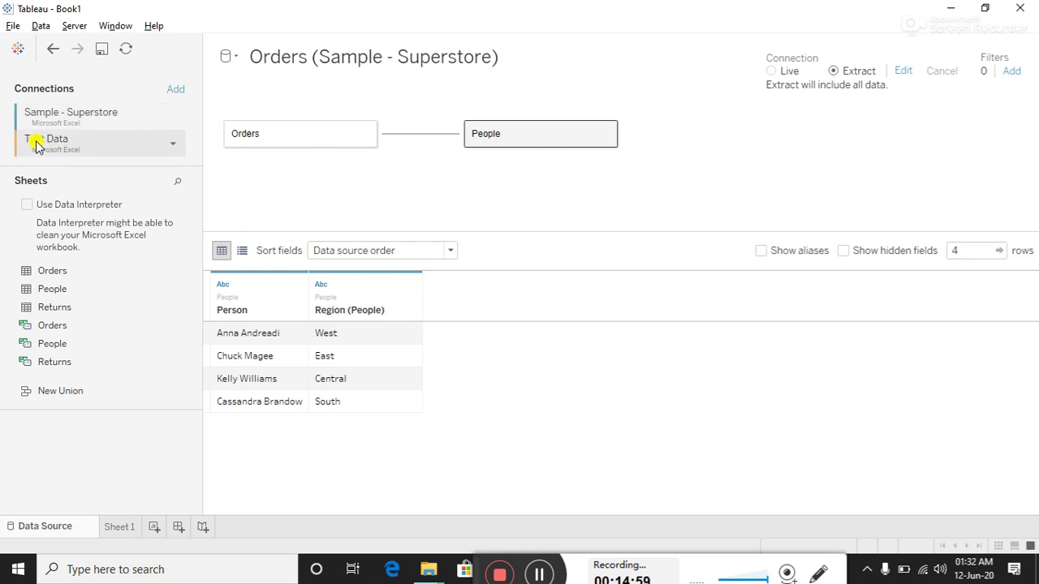
click(606, 133)
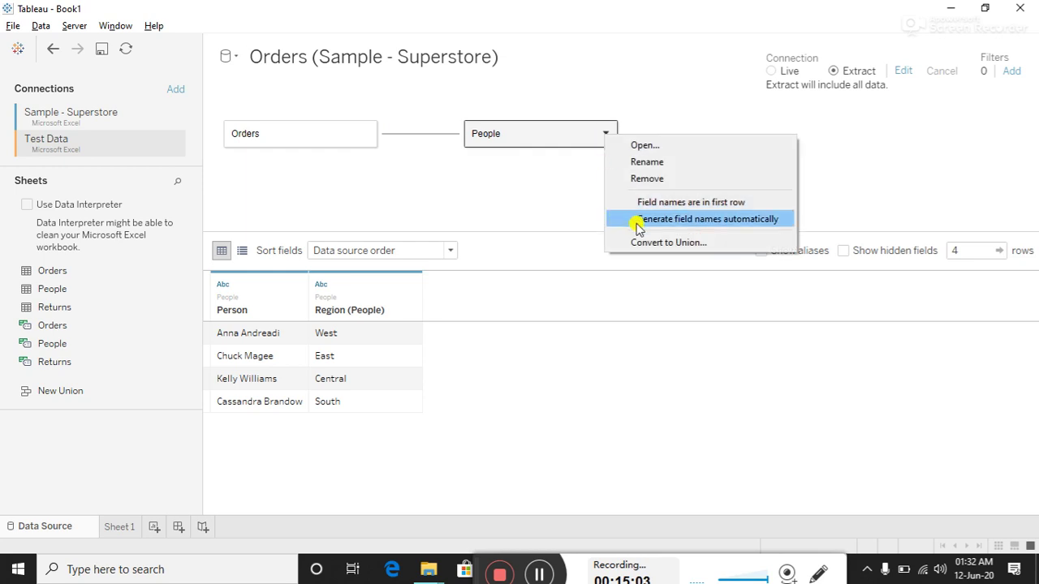
click(653, 179)
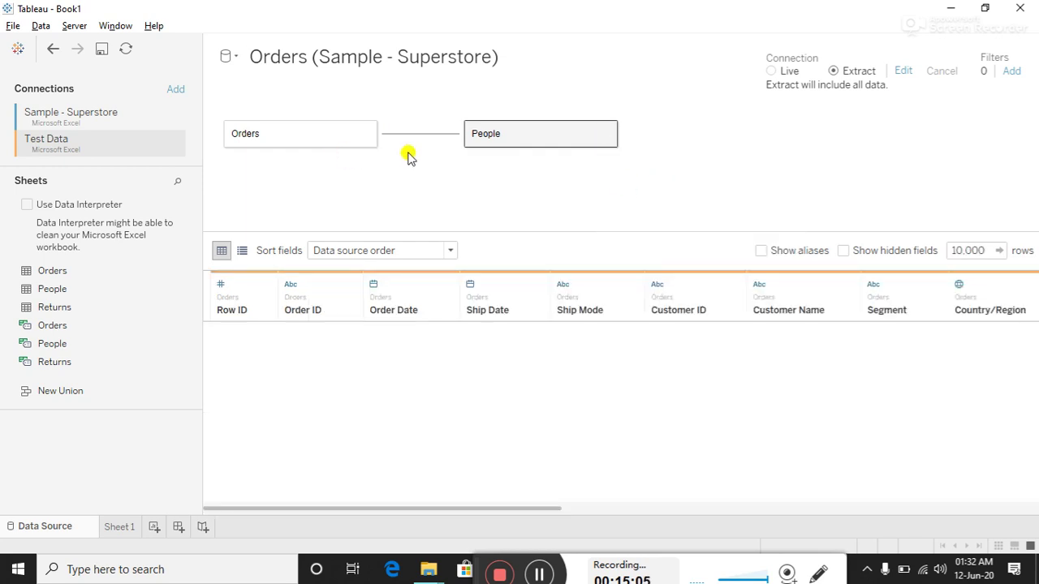
drag(322, 135, 65, 296)
- Place the Orders table from the Sample - Superstore connection on the empty canvas
click(47, 115)
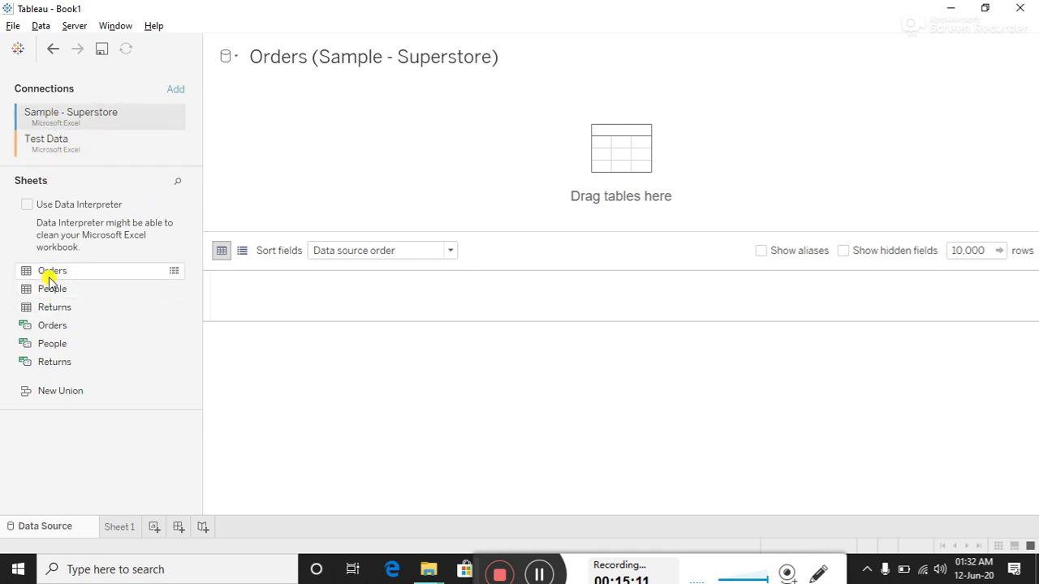
drag(48, 273, 343, 146)
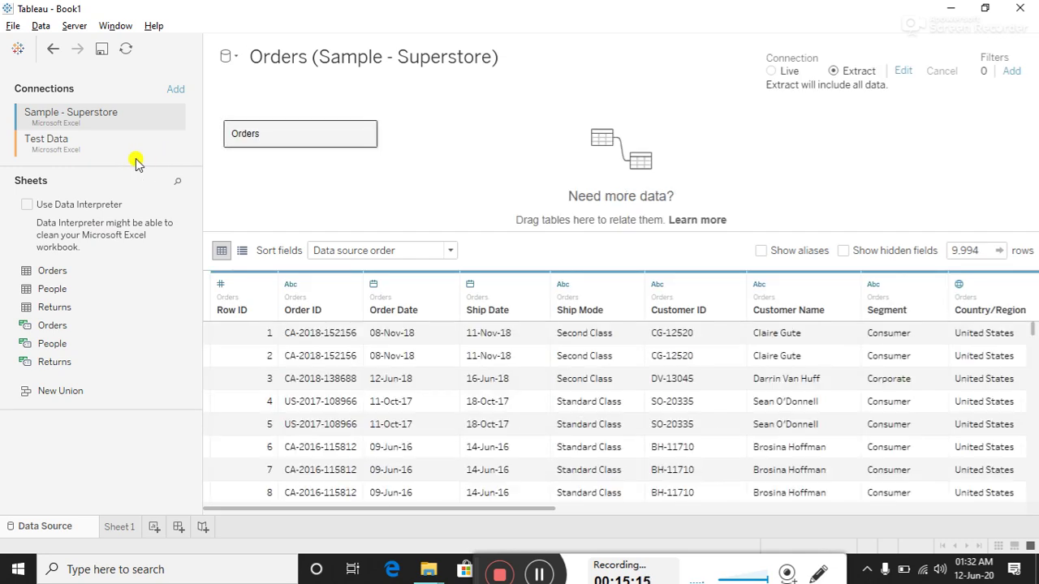
- Relate the Orders table from the Test Data connection to the Superstore Orders table on Category
click(59, 144)
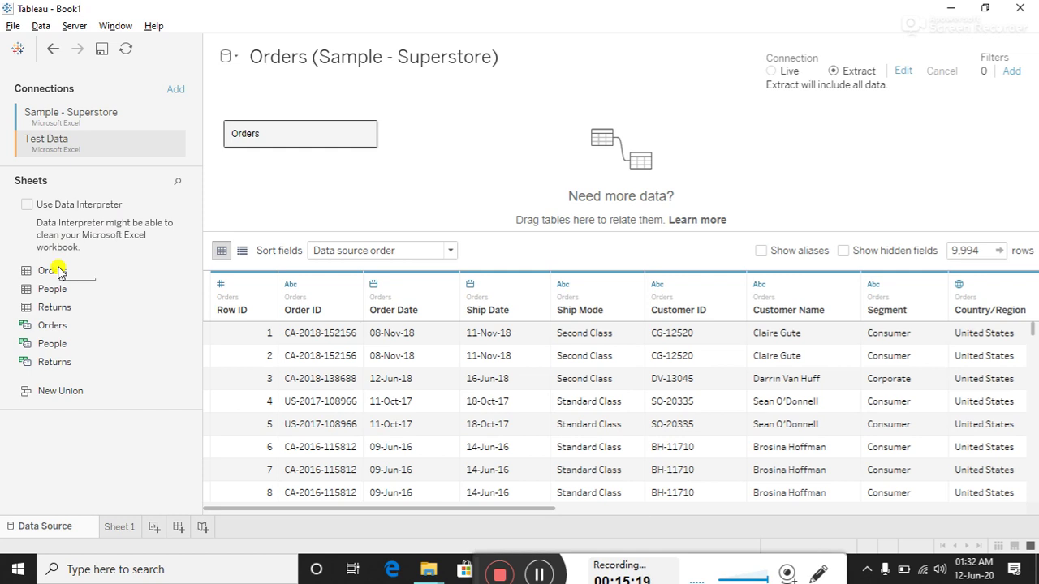
drag(58, 271, 476, 139)
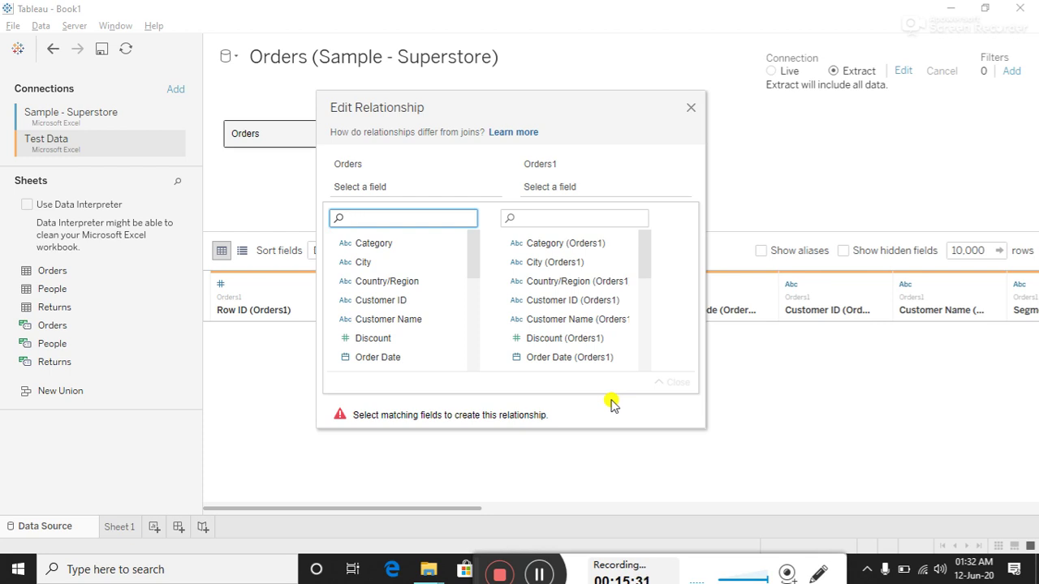
text(ca)
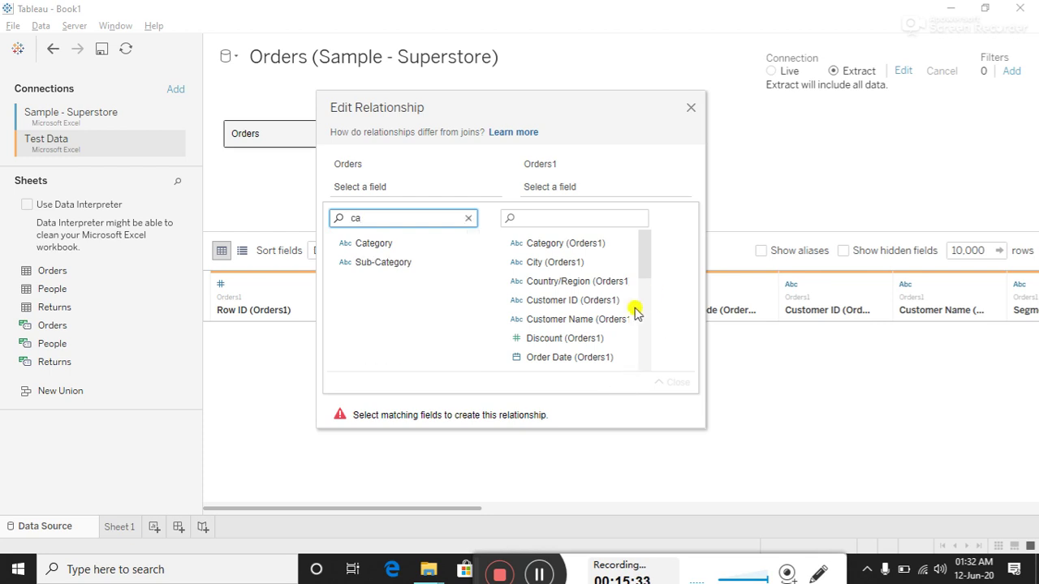
click(412, 244)
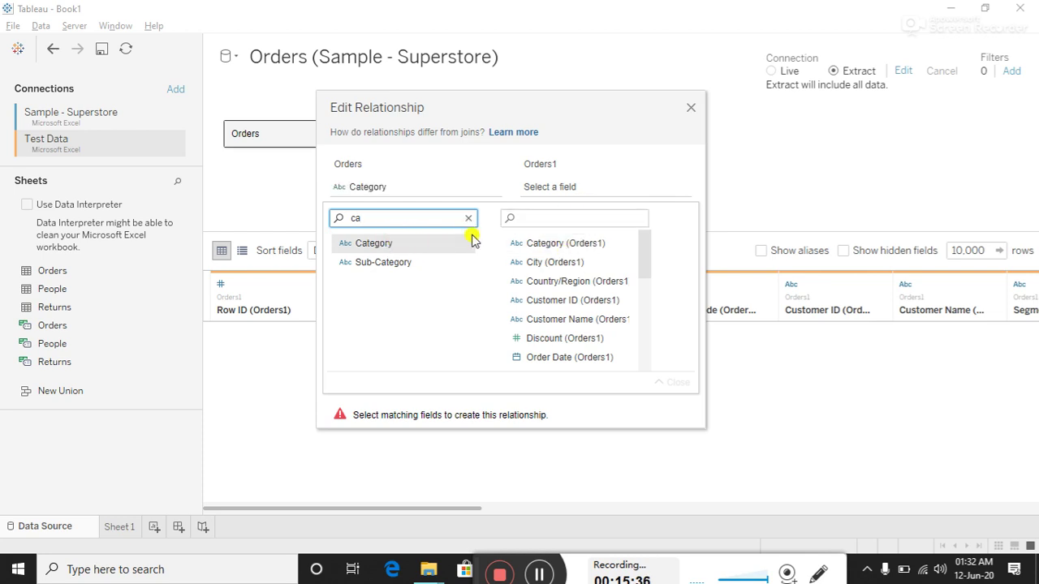
click(567, 218)
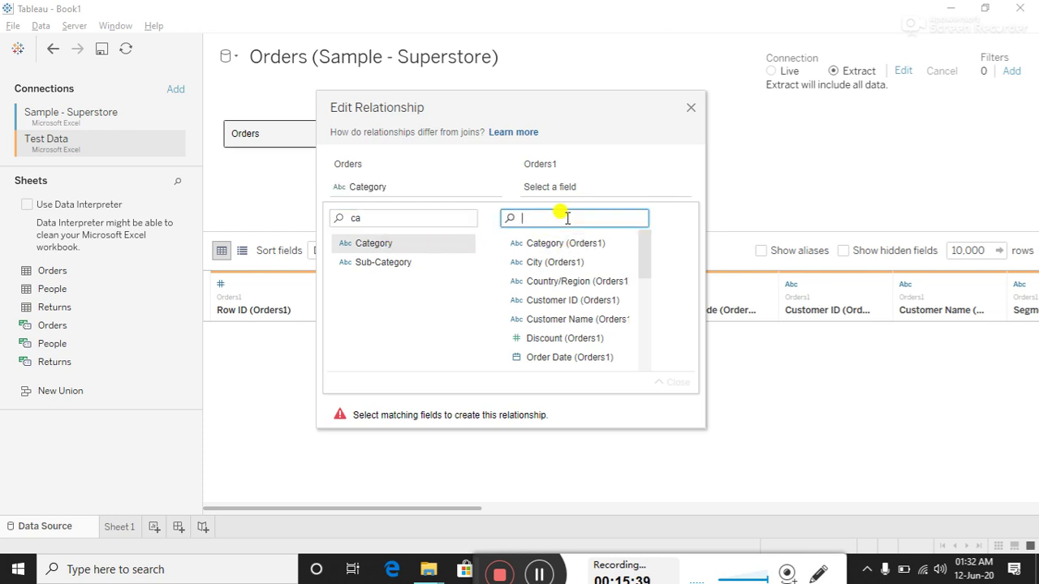
text(ca)
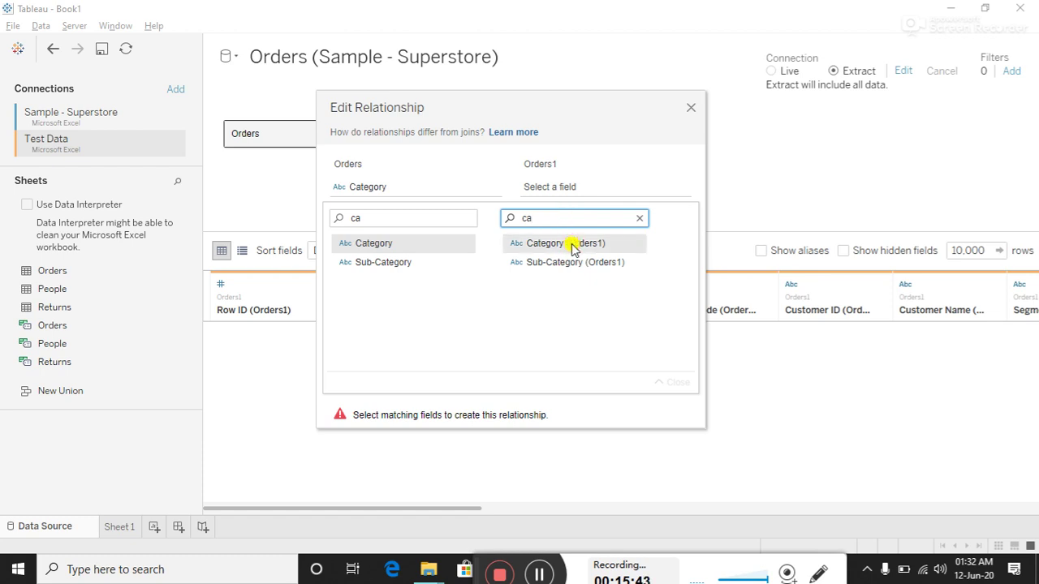
click(571, 243)
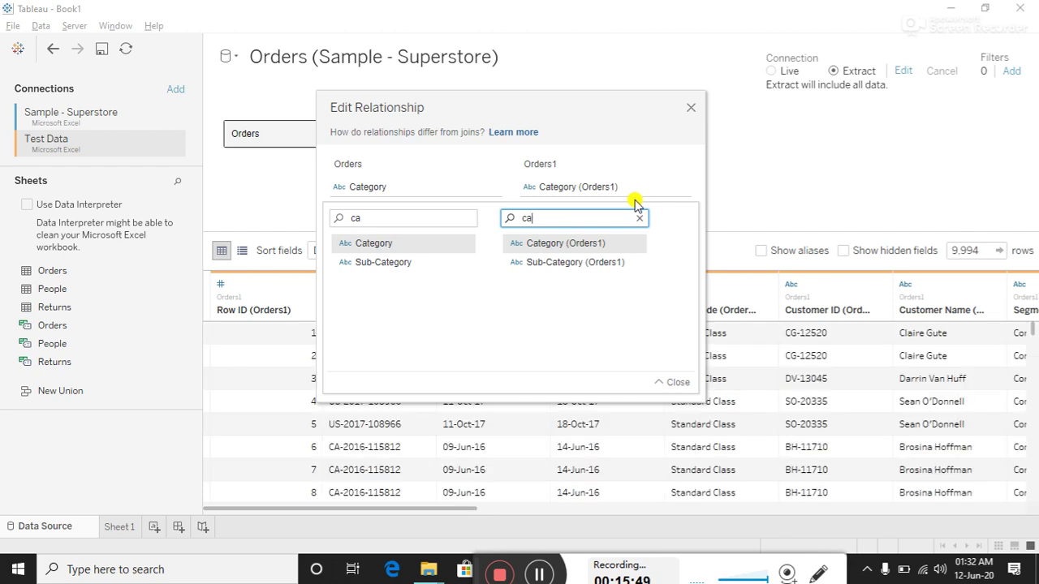
click(689, 106)
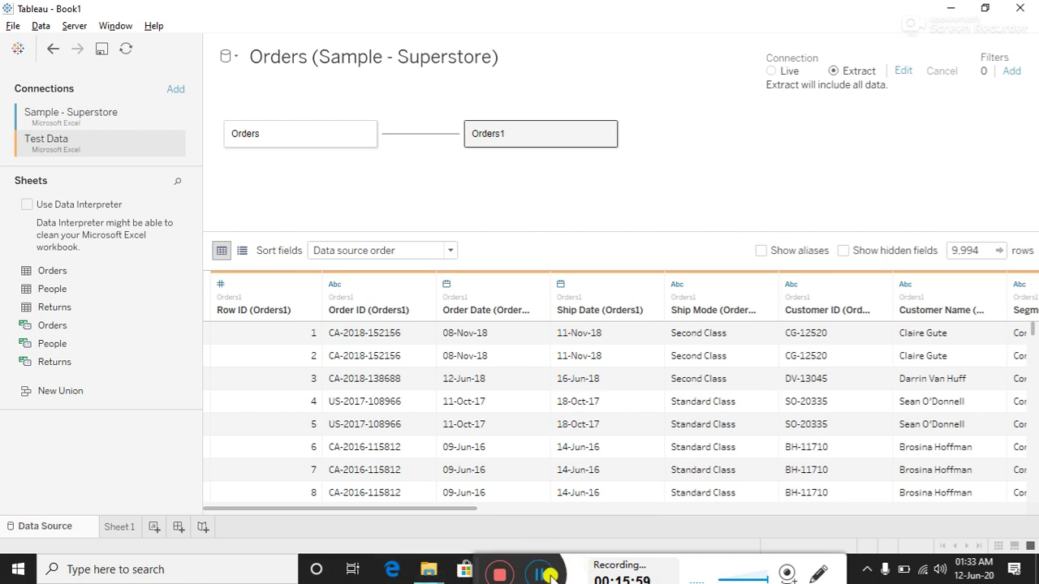
- Switch the data source connection to Live and compare on Sheet 1 how the extract and live connections appear
click(122, 526)
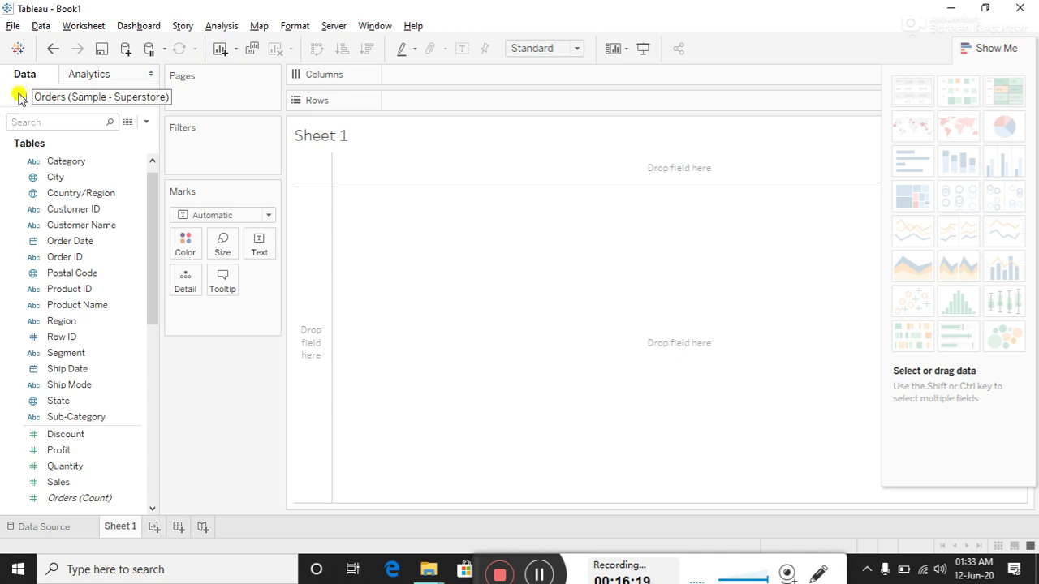
click(65, 527)
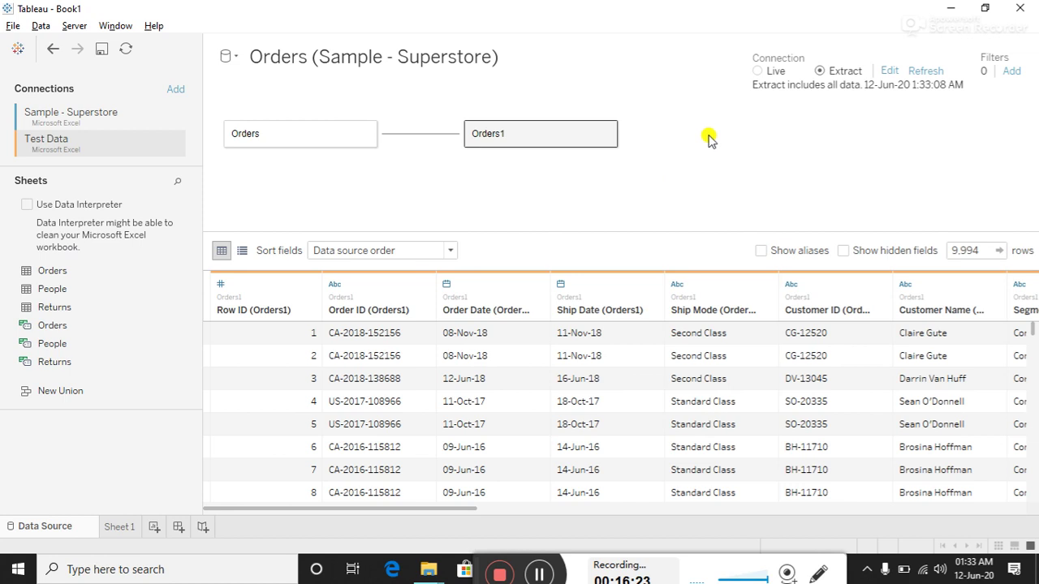
click(758, 71)
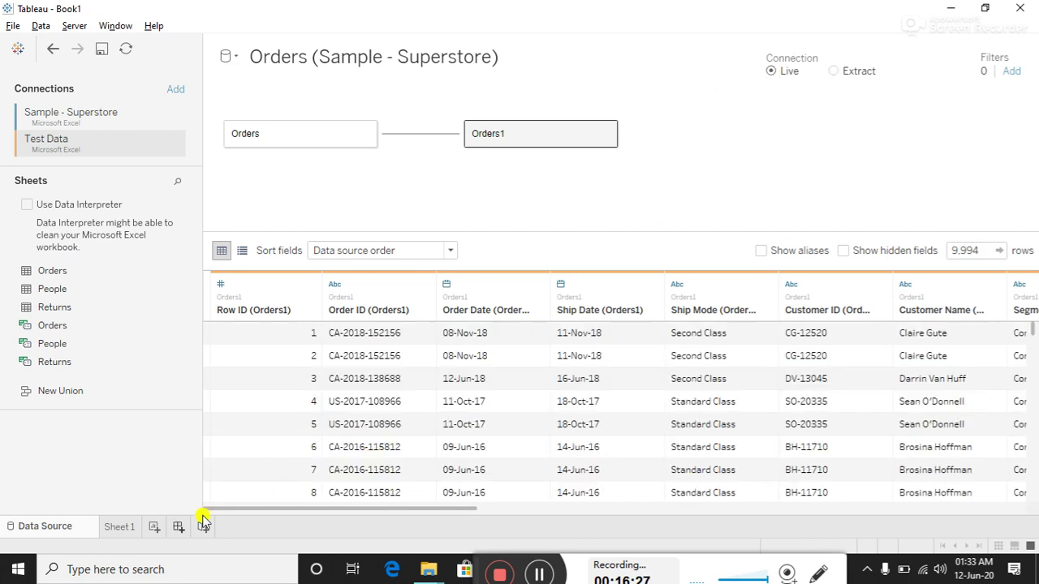
click(118, 527)
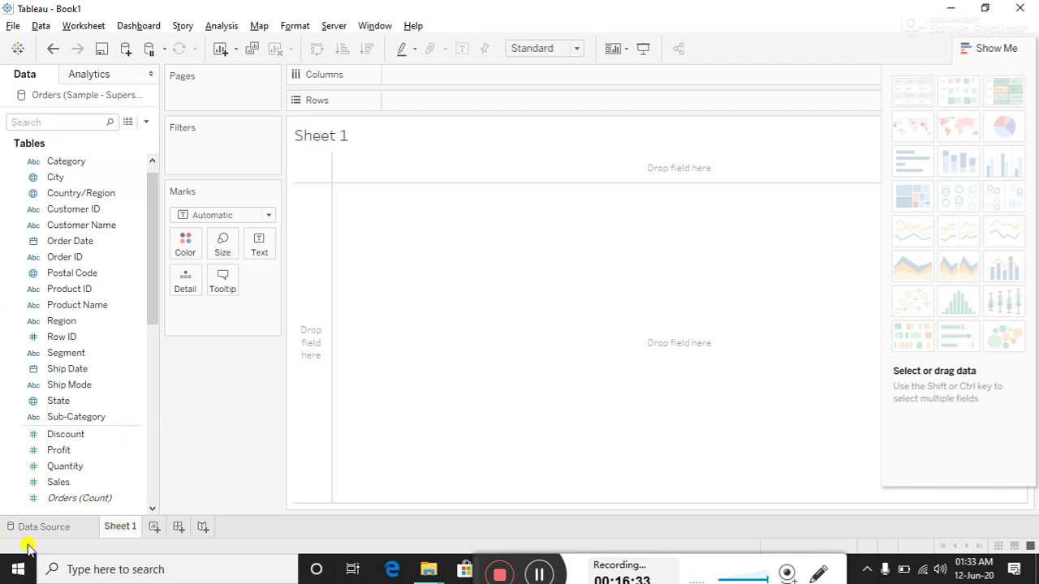
click(47, 528)
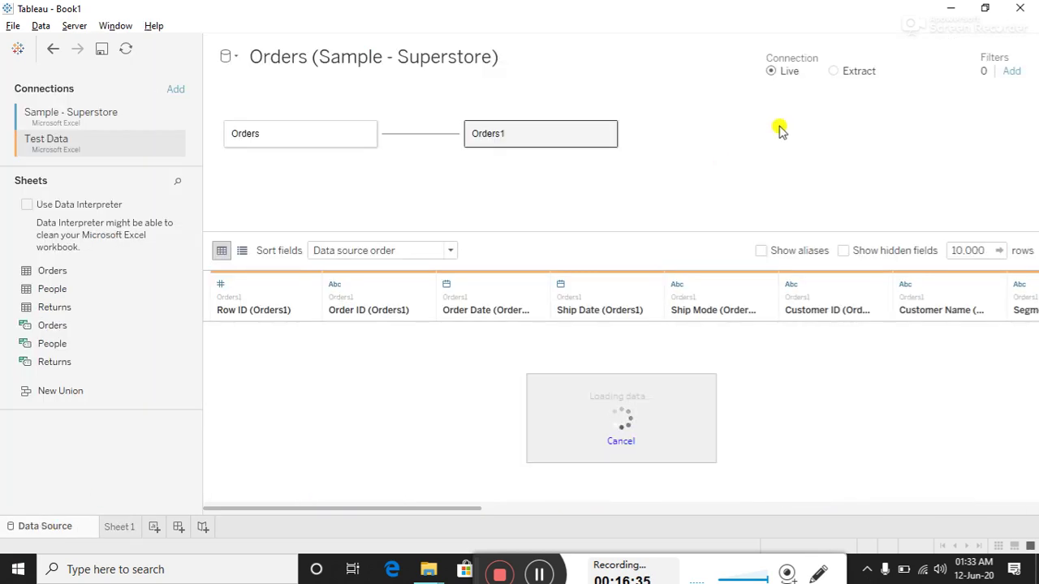
- Set the connection back to Extract and refresh all extracts from Sheet 1
click(836, 71)
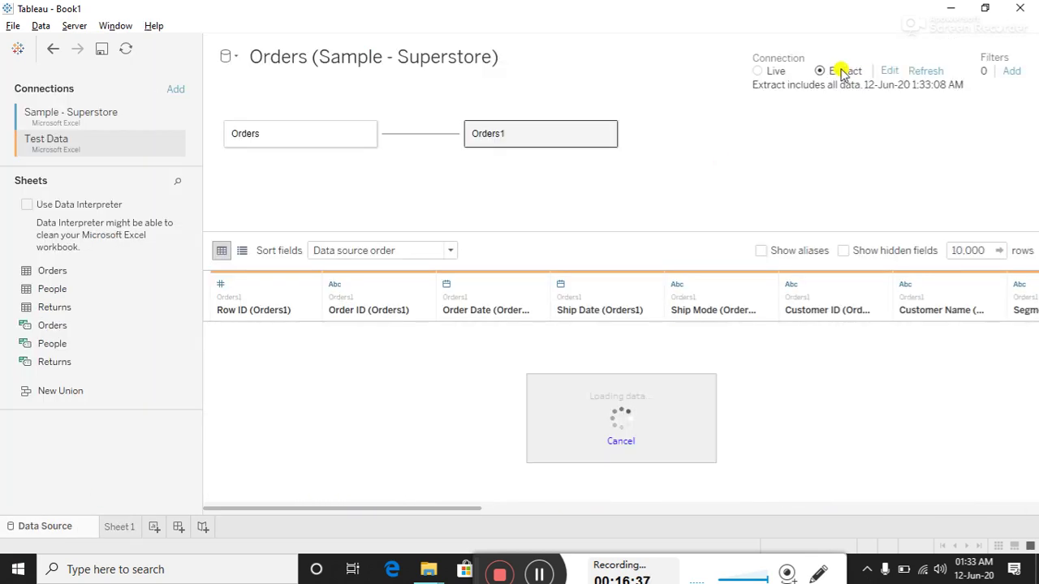
click(118, 527)
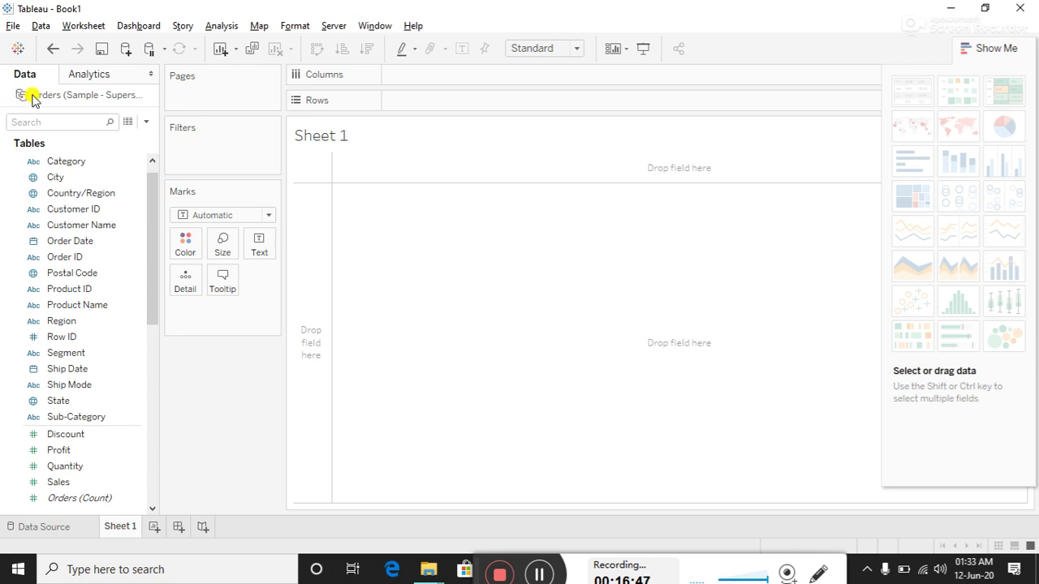
click(39, 25)
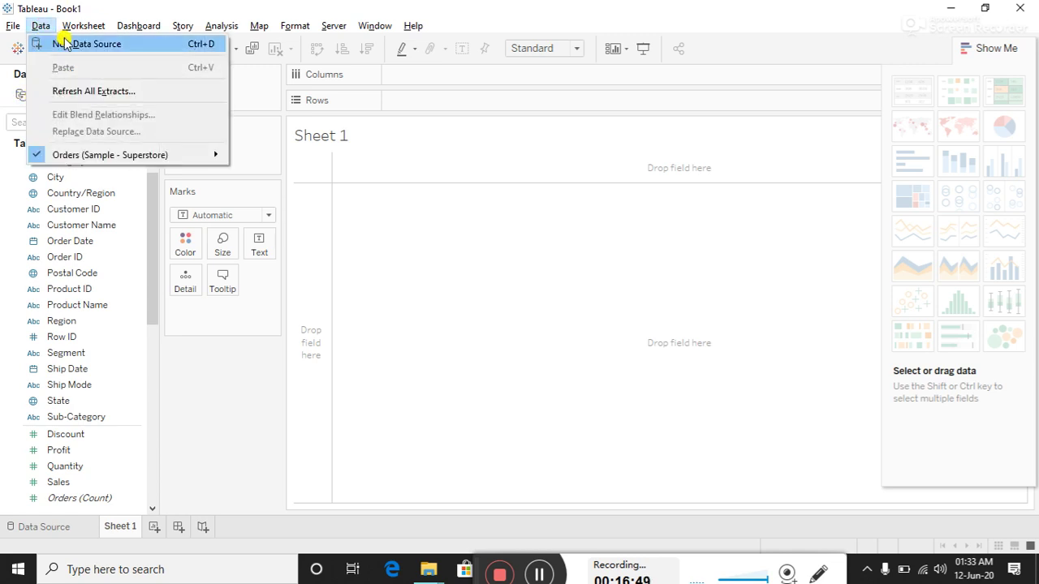
click(88, 91)
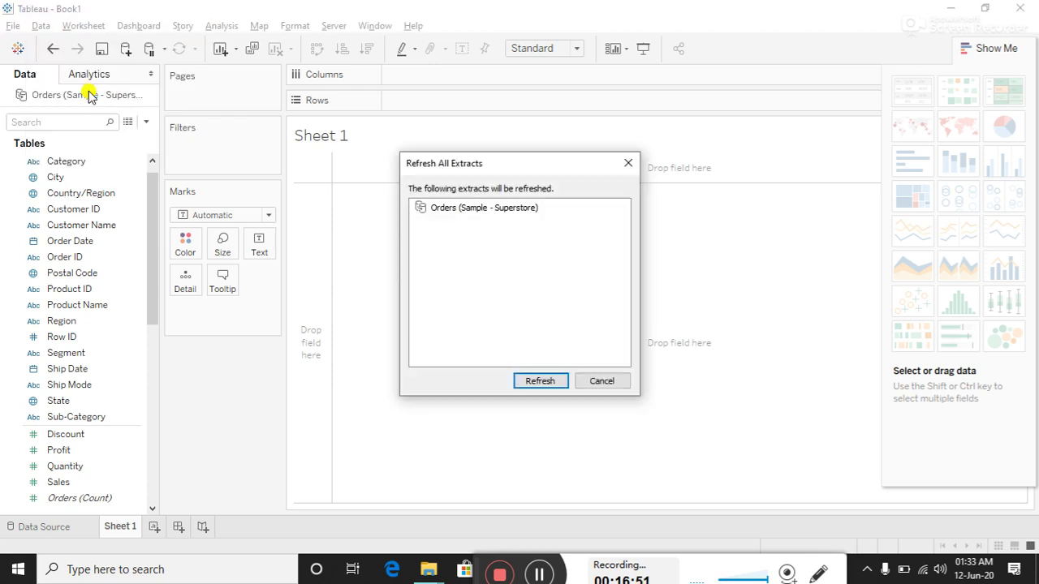
click(549, 381)
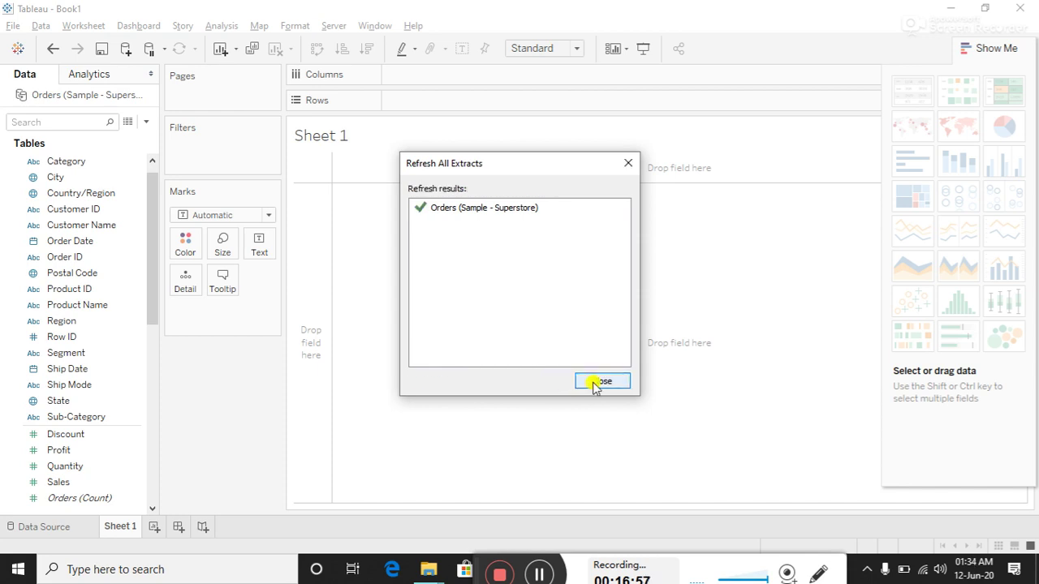
click(599, 381)
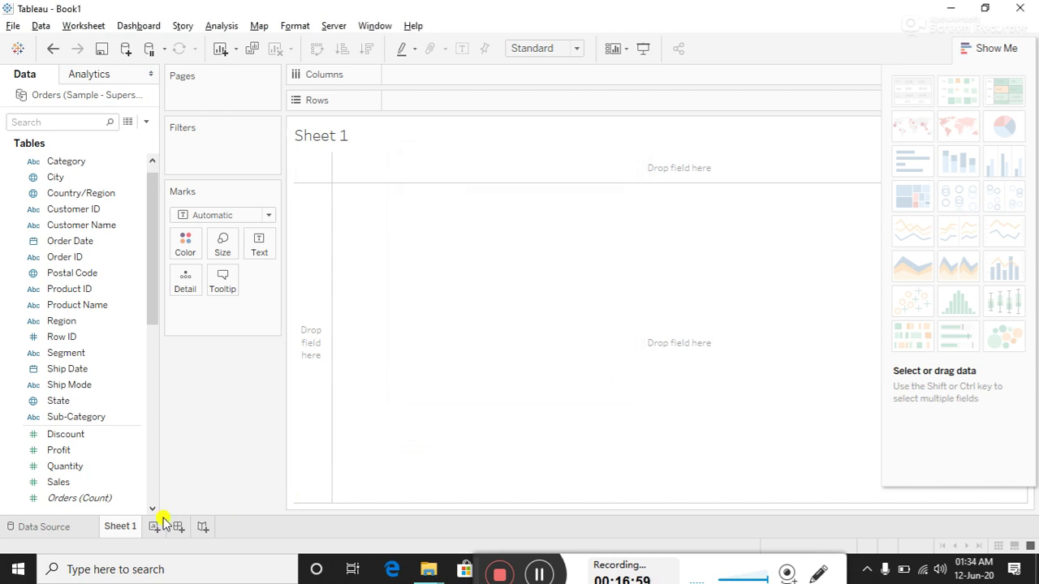
- Preview the data of the Orders and Returns tables on the data source page
click(73, 528)
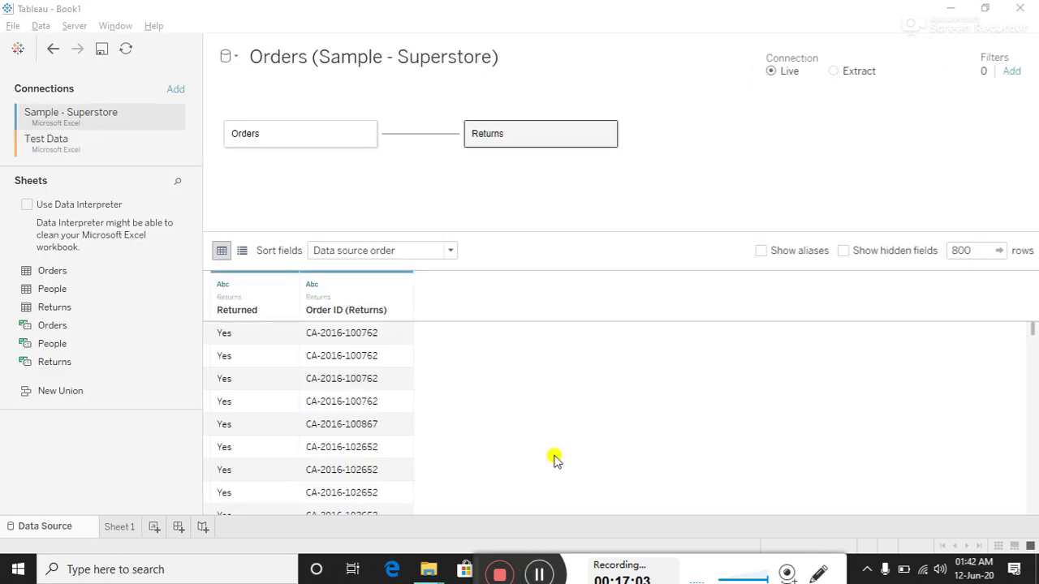
click(276, 143)
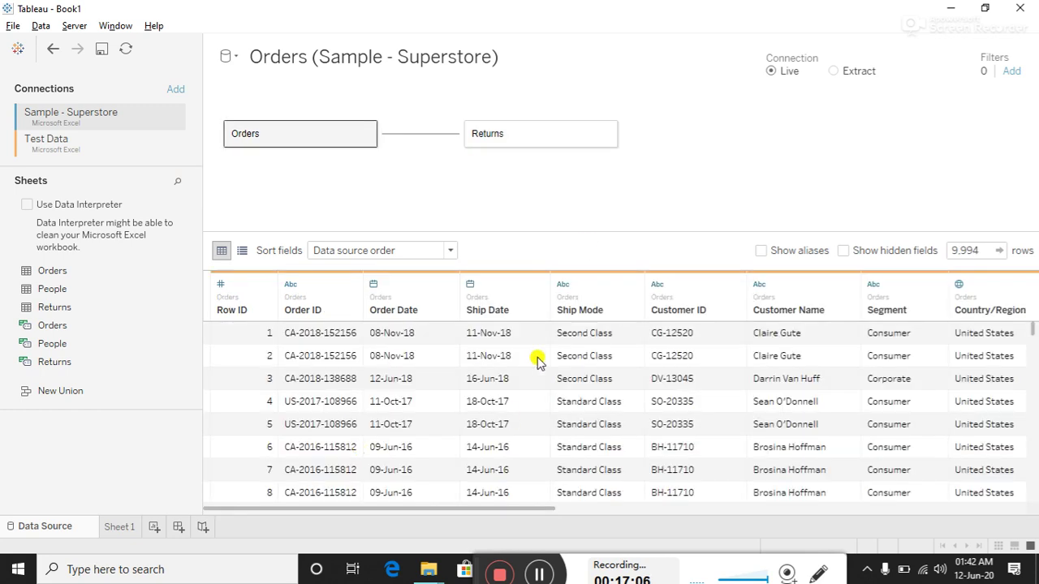
click(514, 131)
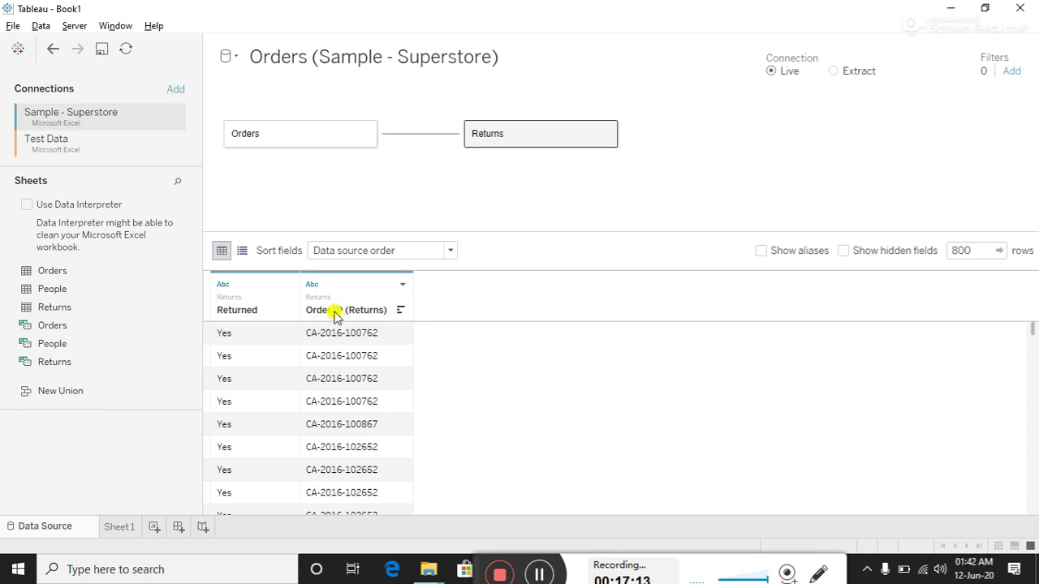
- Remove Returns from the data model and relate the People table from Test Data to Orders on Region
click(607, 134)
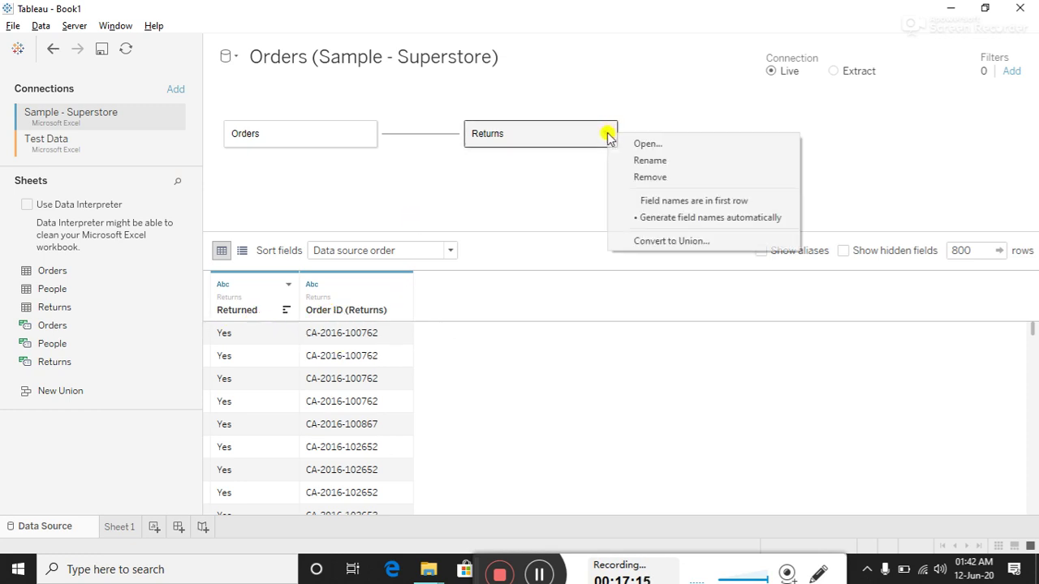
click(639, 183)
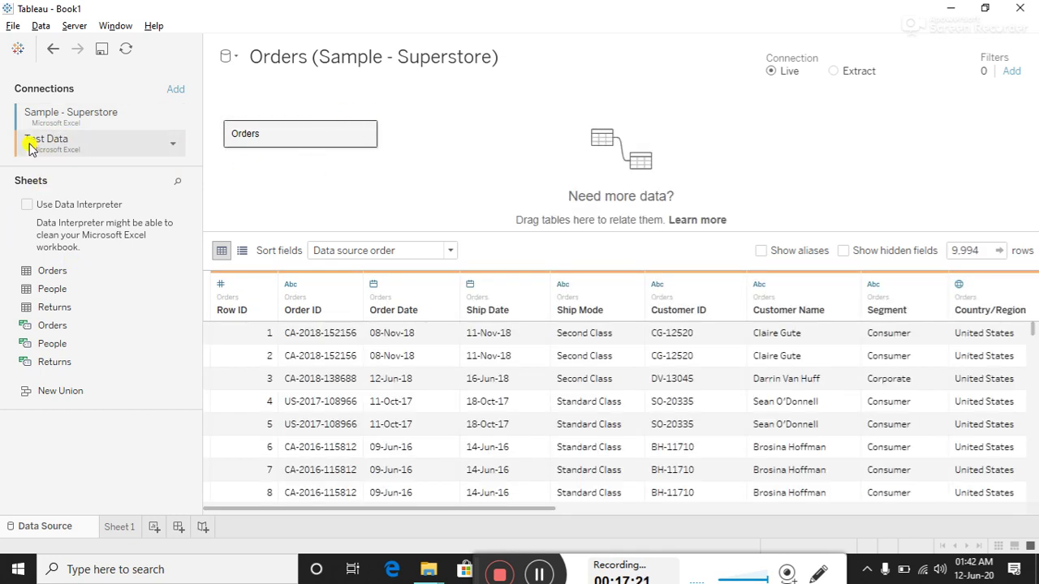
drag(61, 297, 428, 149)
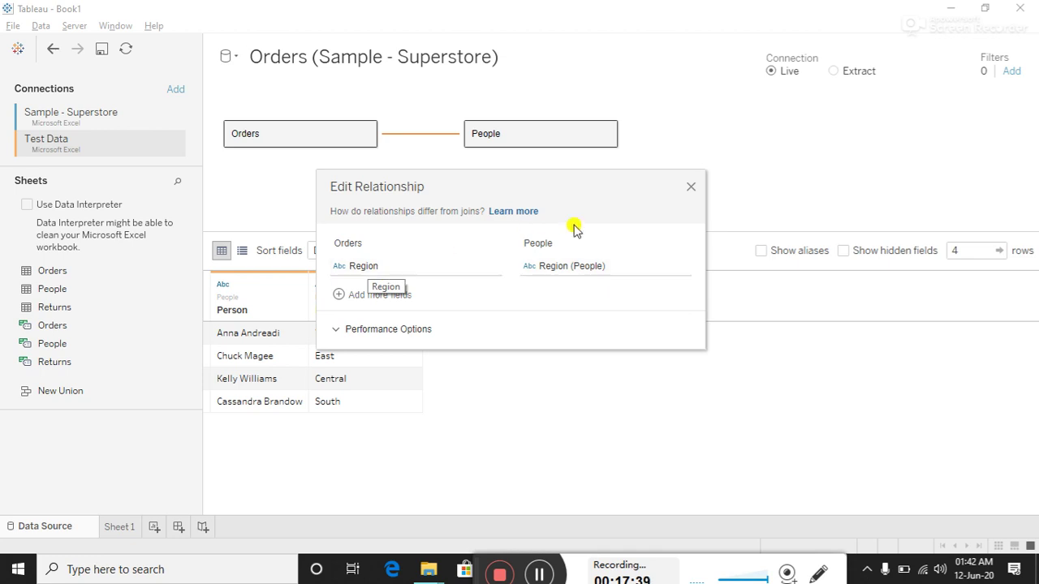
click(690, 186)
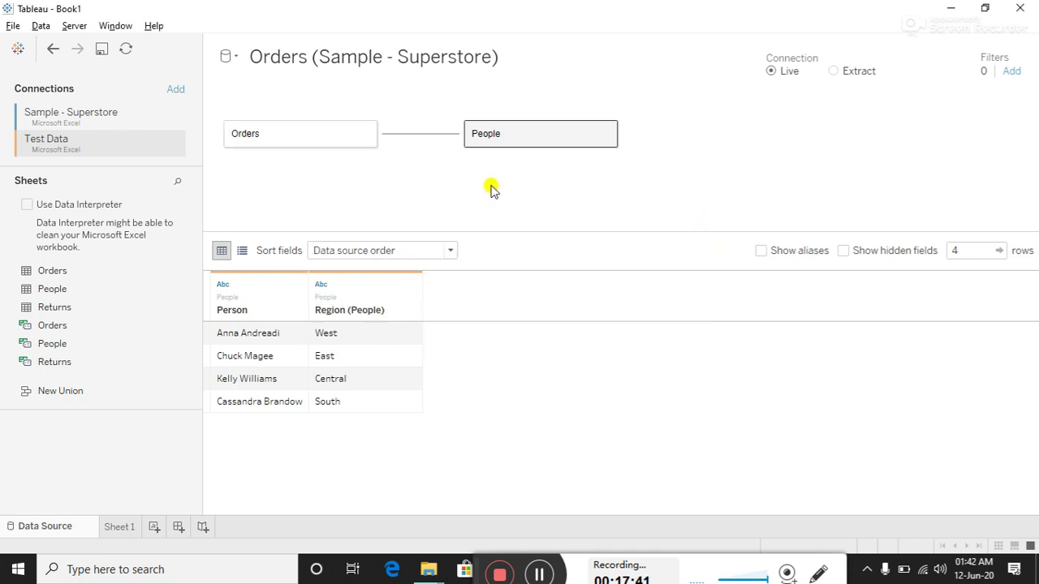
- Open the joins inside the Orders table and inner join the People table from Test Data to it
double_click(273, 141)
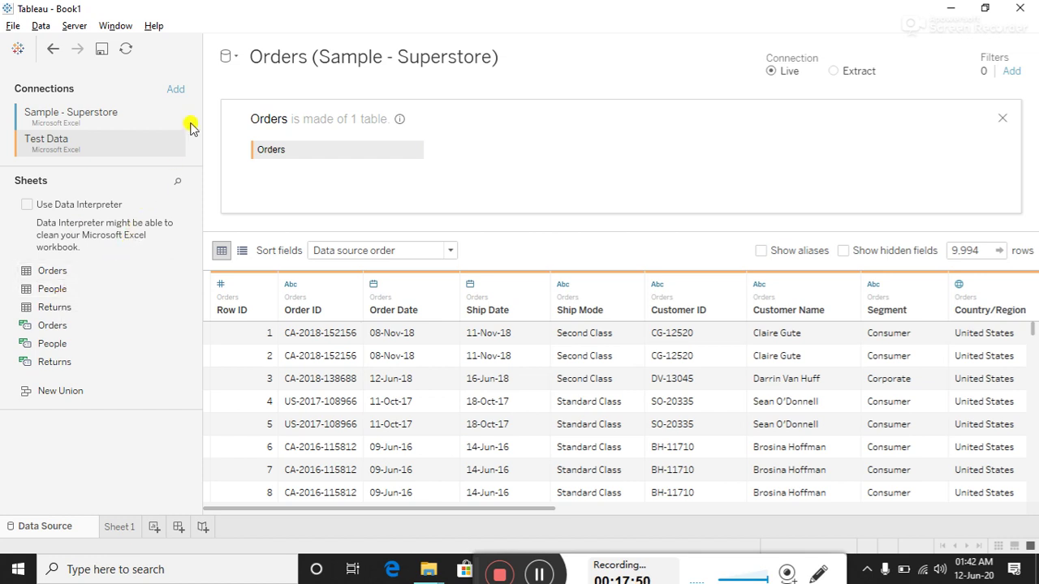
click(52, 291)
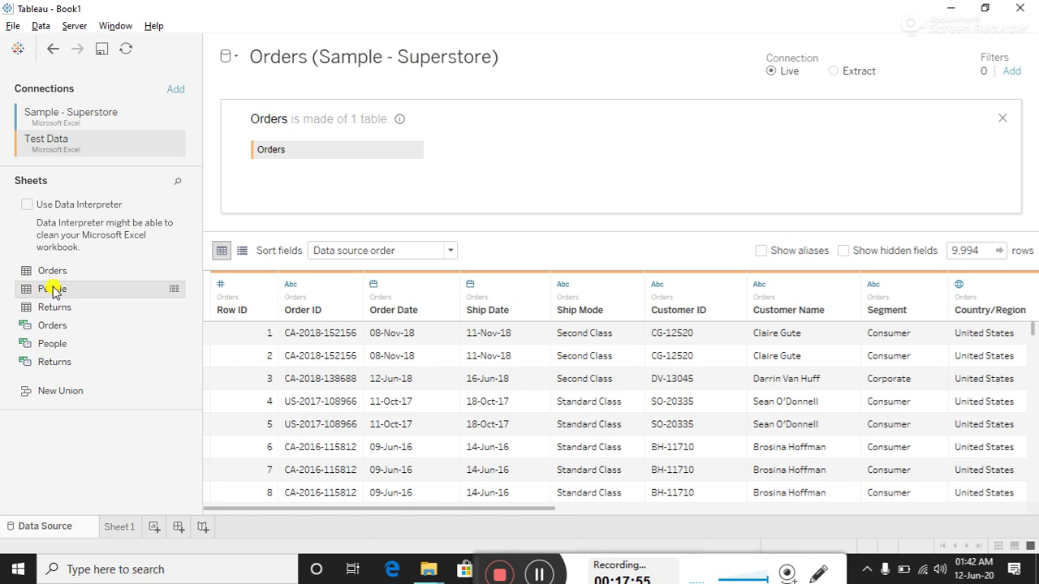
drag(54, 293, 527, 158)
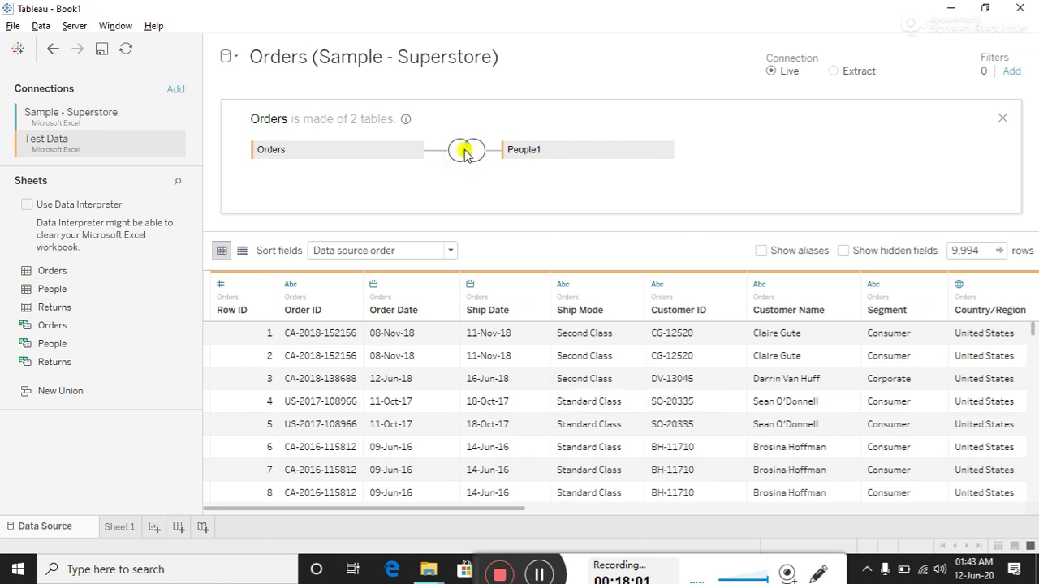
mouse_move(464, 153)
click(665, 155)
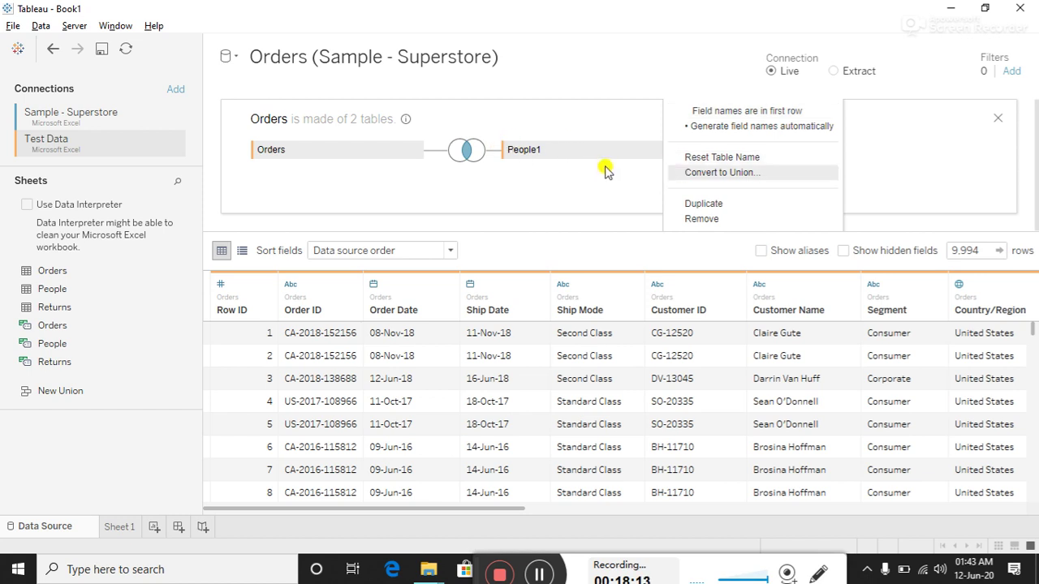
click(544, 204)
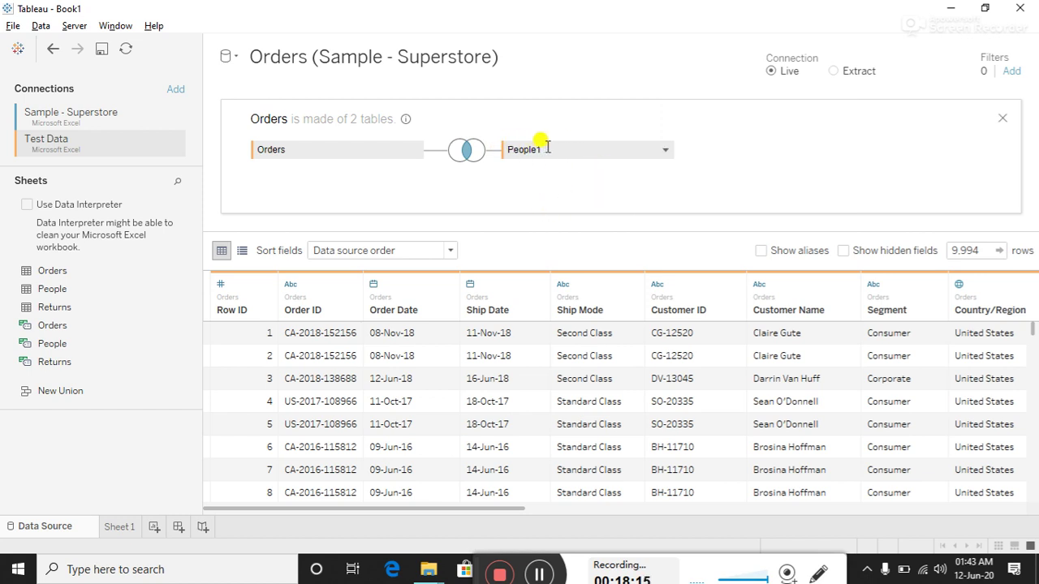
click(1002, 118)
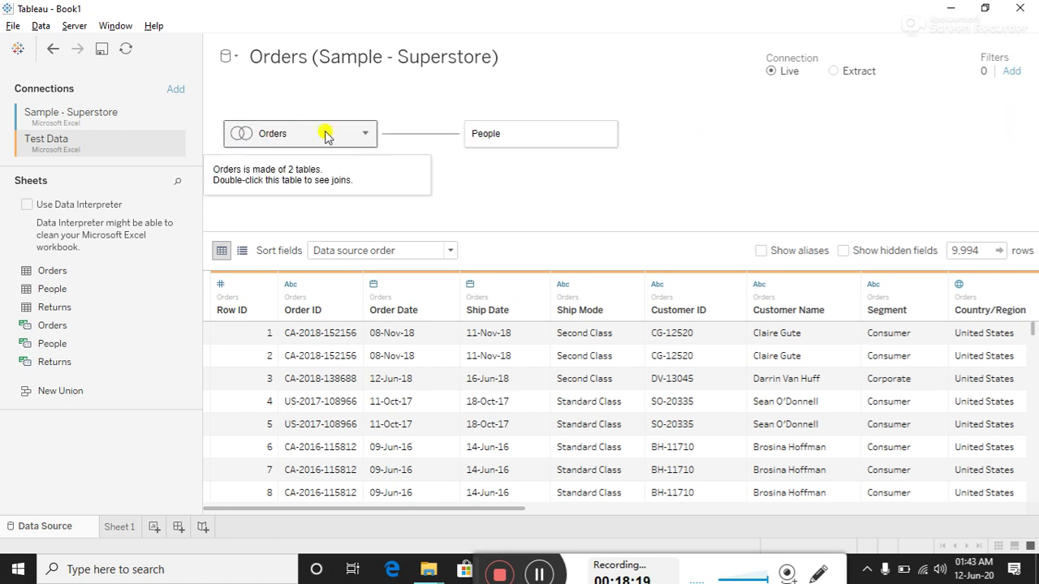
- Clear the canvas by removing the related People table and the joined Orders table
click(496, 137)
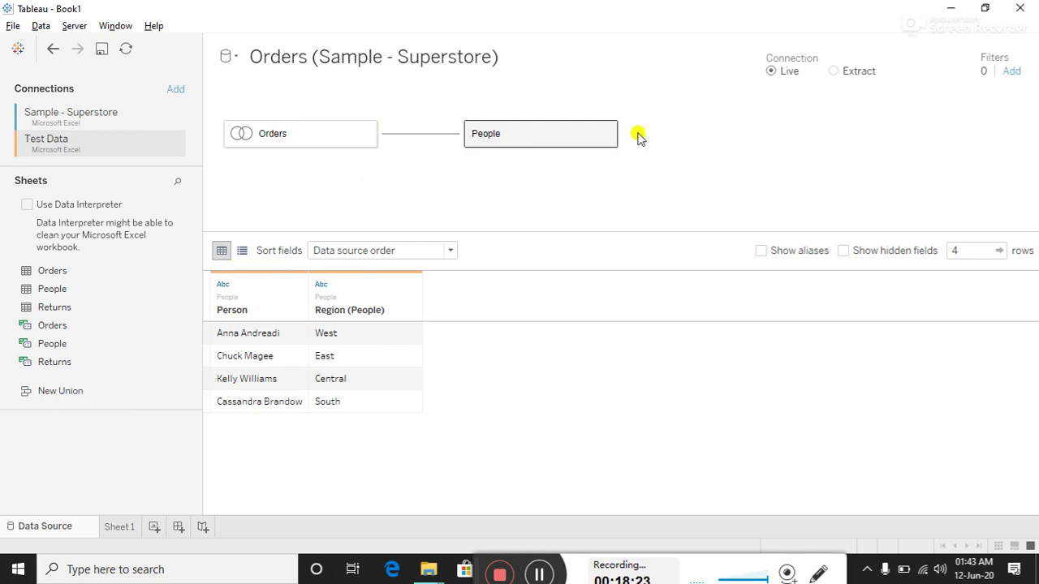
key(Delete)
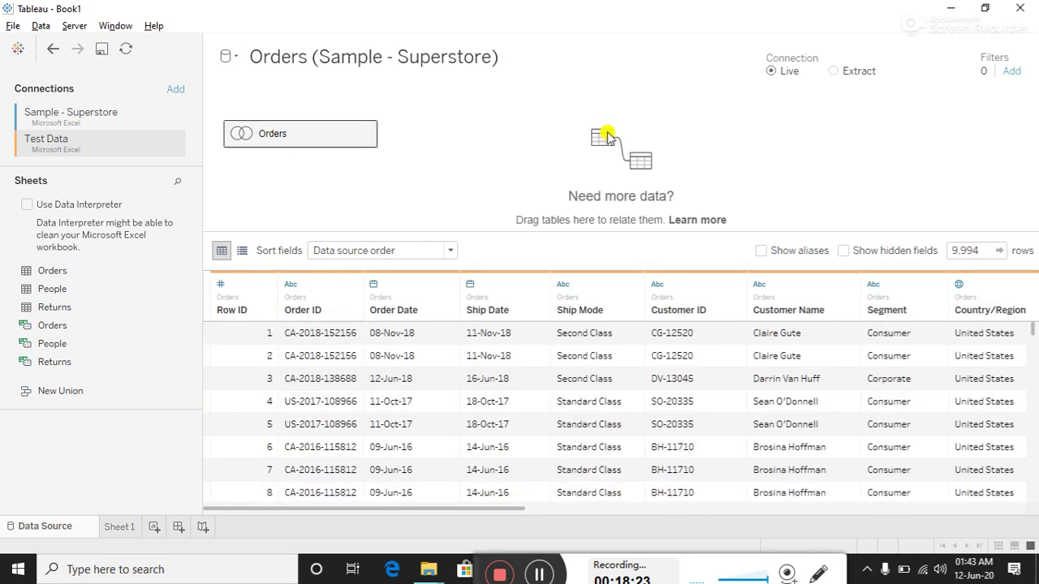
click(365, 134)
click(409, 181)
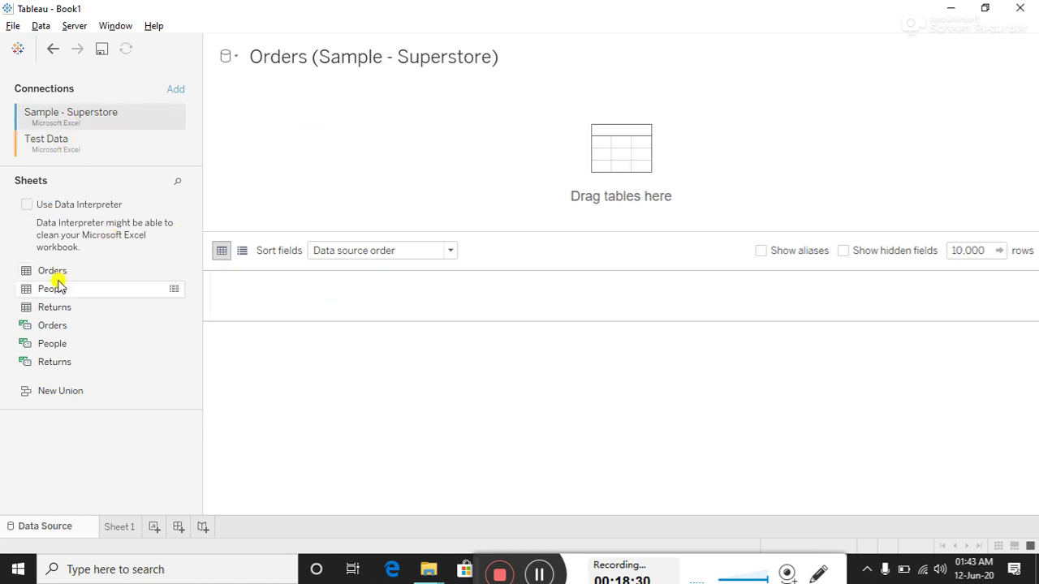
- Add the Superstore Orders table to the canvas and relate the Test Data Orders table to it on Category
drag(53, 273, 310, 164)
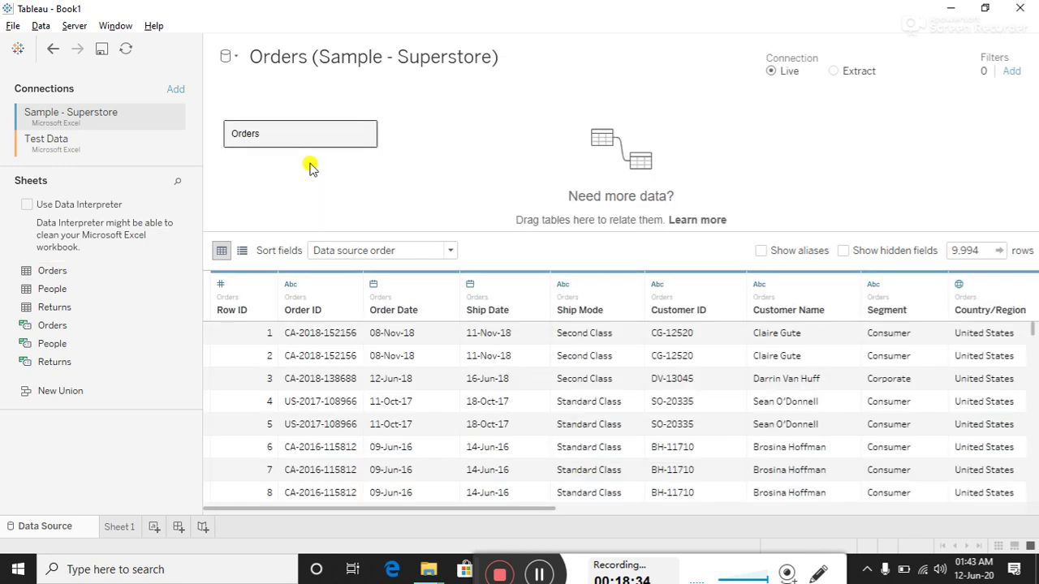
click(95, 149)
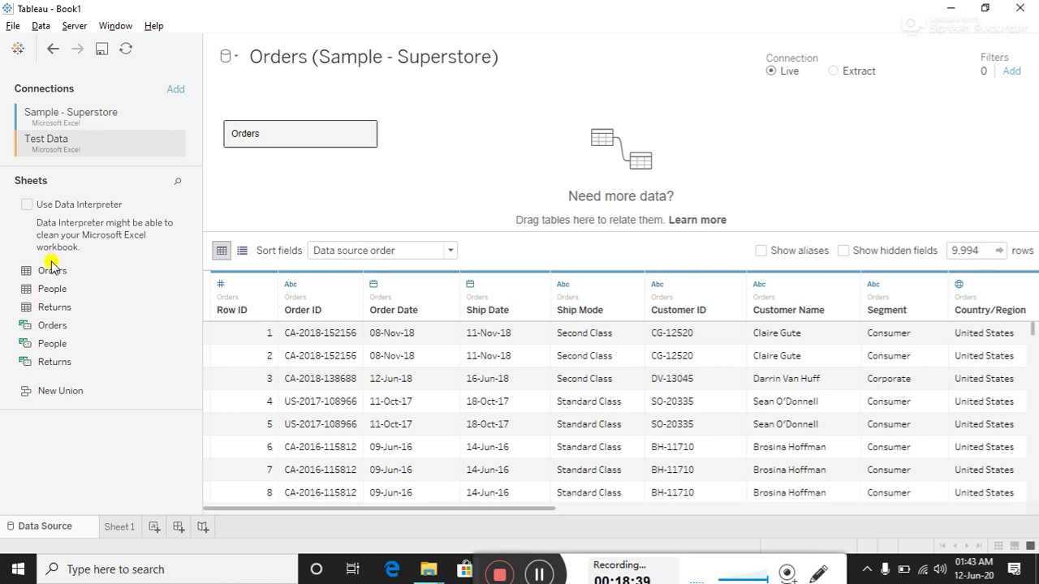
drag(50, 273, 473, 143)
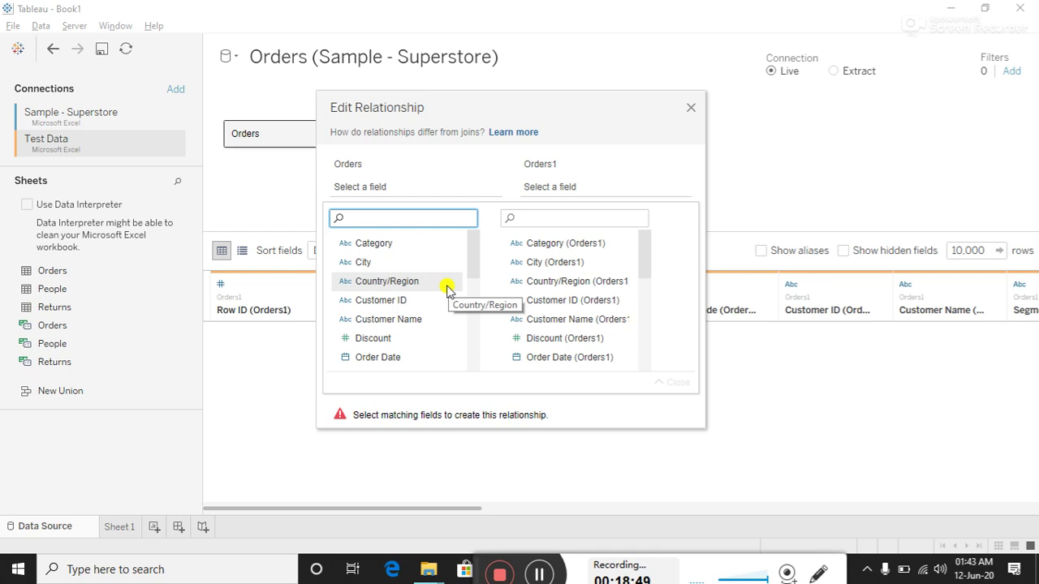
text(ca)
click(382, 246)
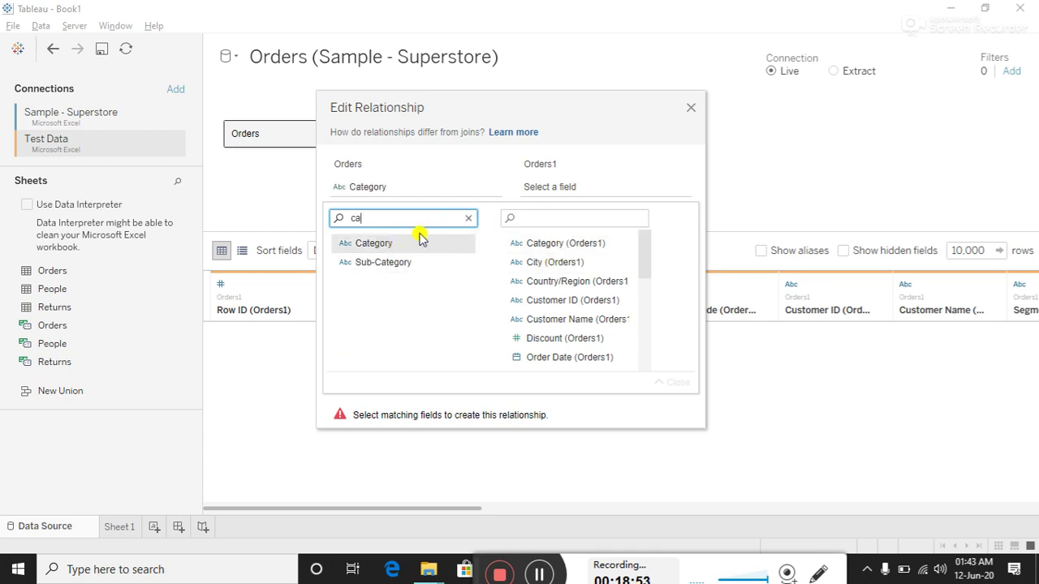
click(551, 220)
text(ca)
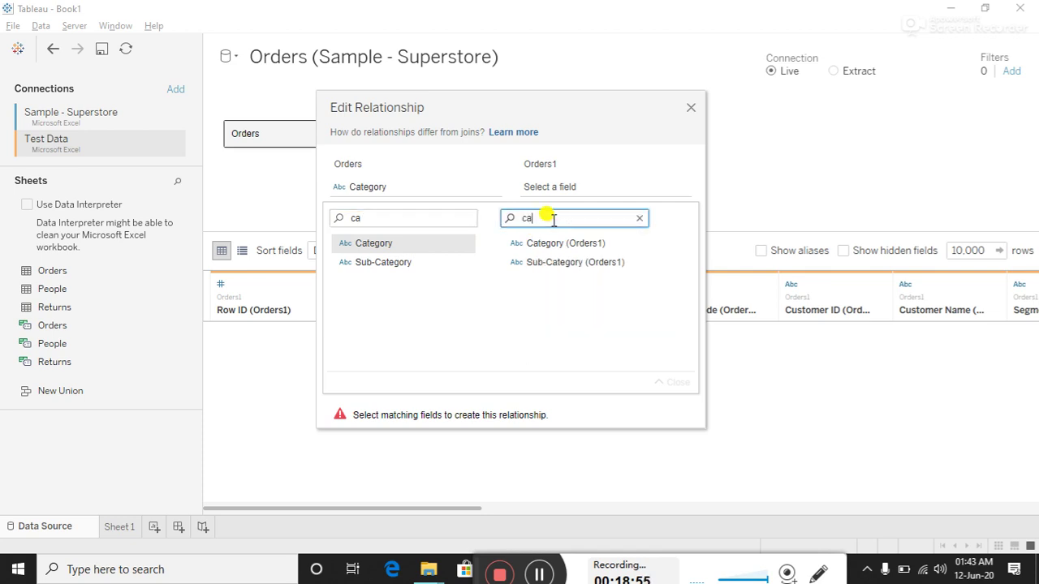
click(563, 243)
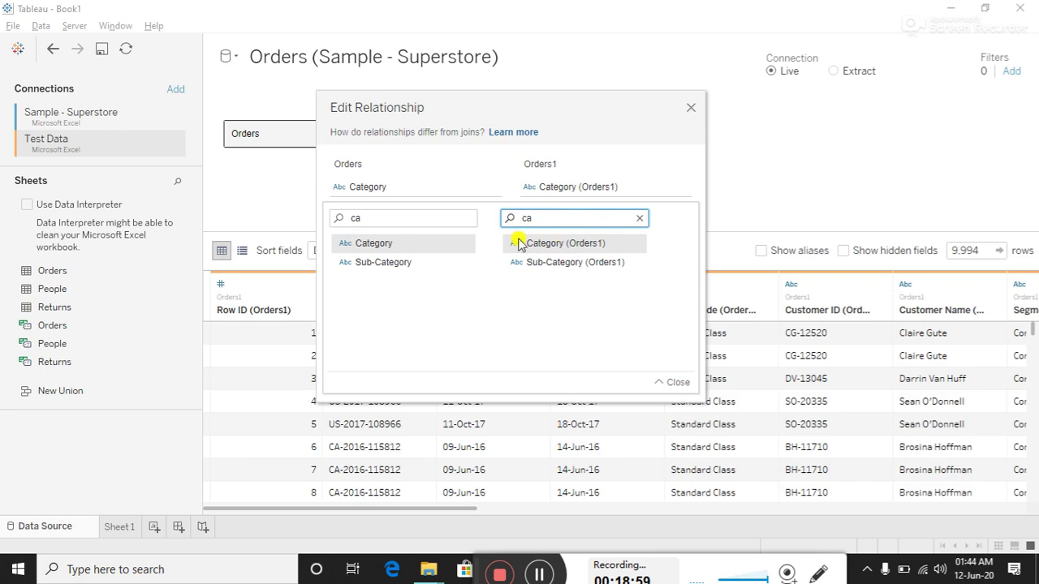
click(690, 108)
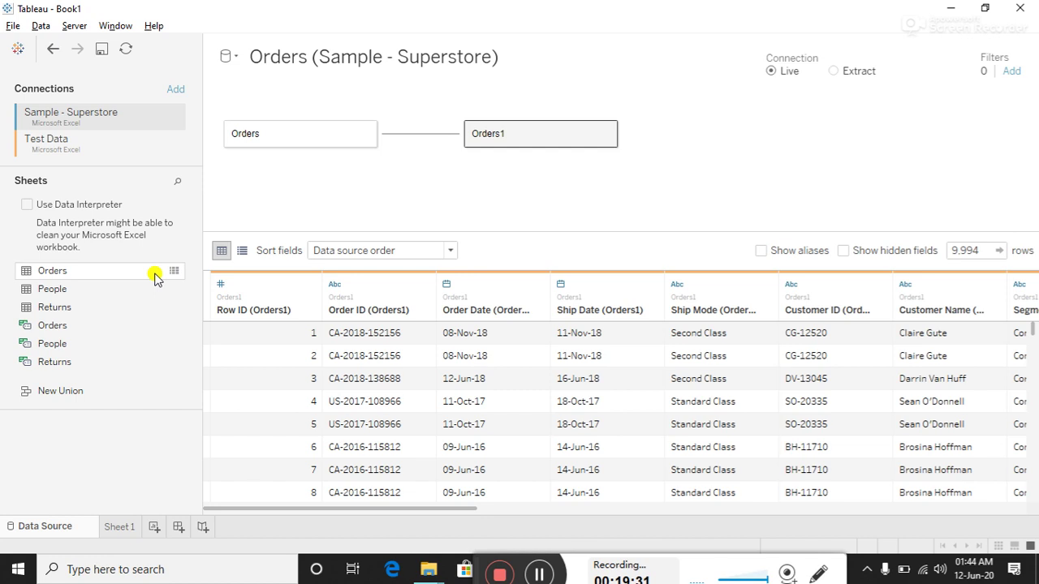
- Remove the related Test Data Orders table and the Superstore Orders table from the data model
click(605, 134)
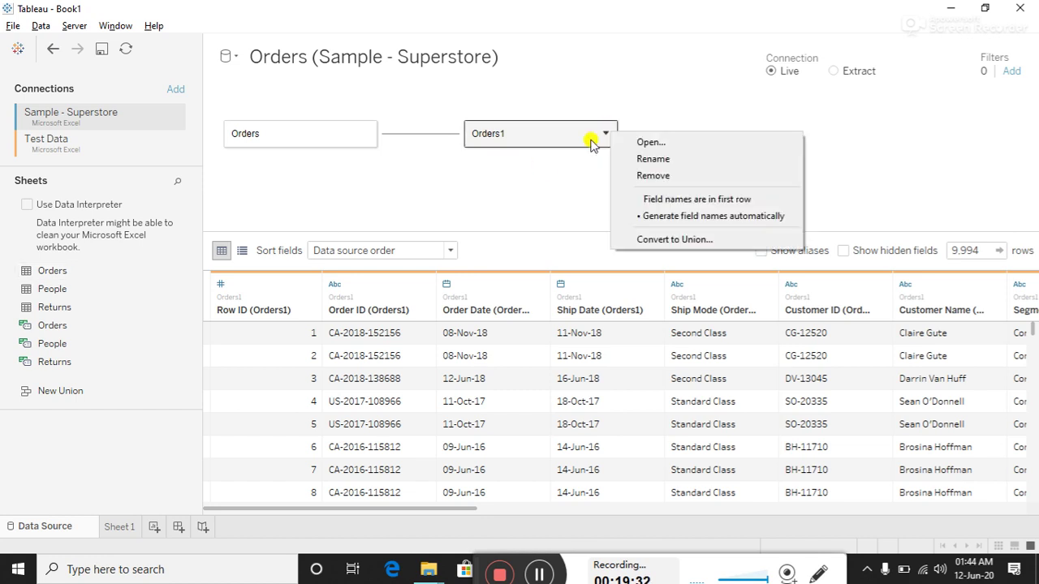
click(654, 176)
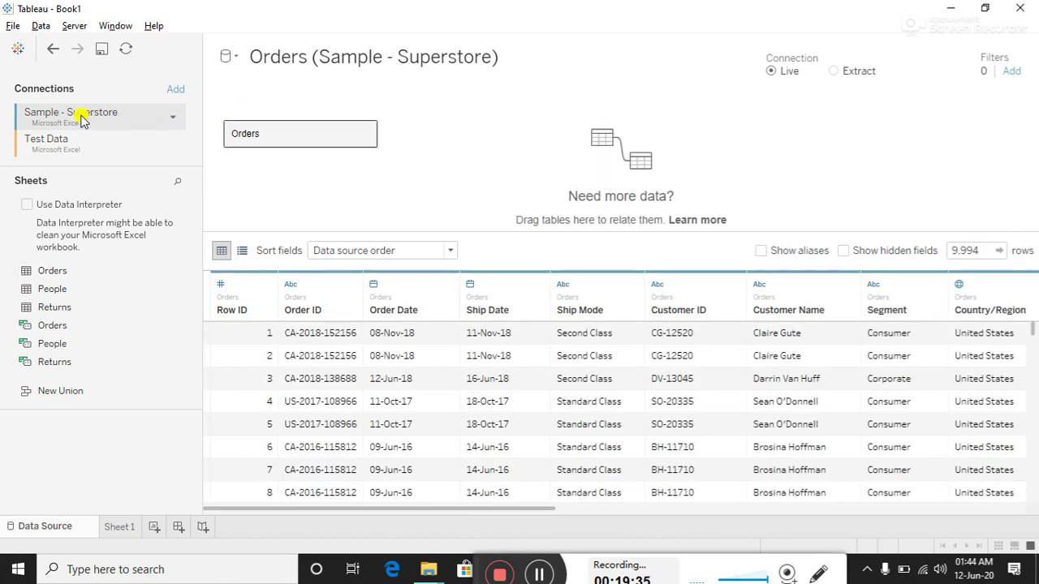
click(63, 137)
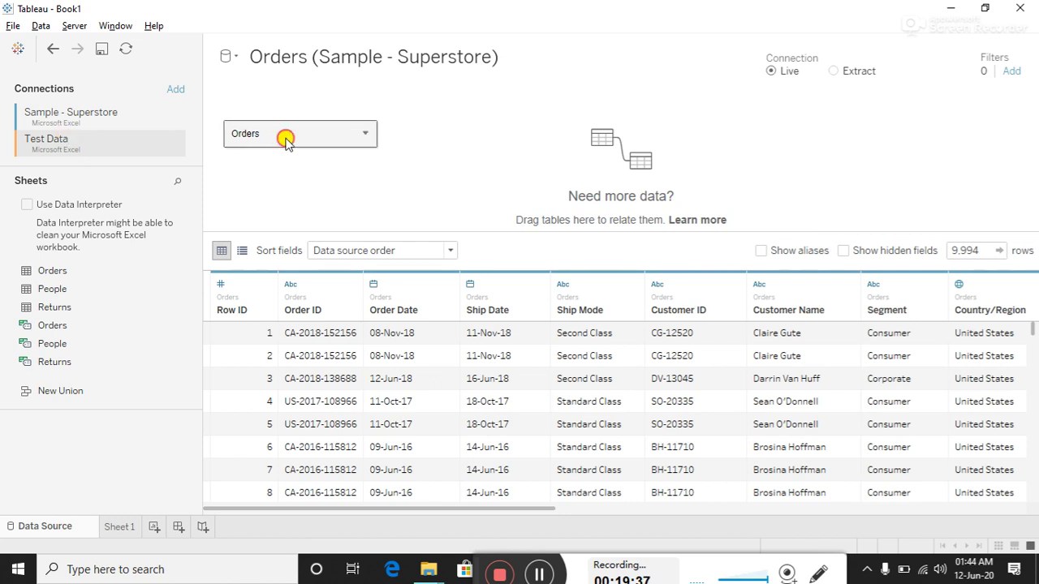
- Add Orders from Sample - Superstore to the canvas and relate the Test Data People table to it on Region
click(87, 118)
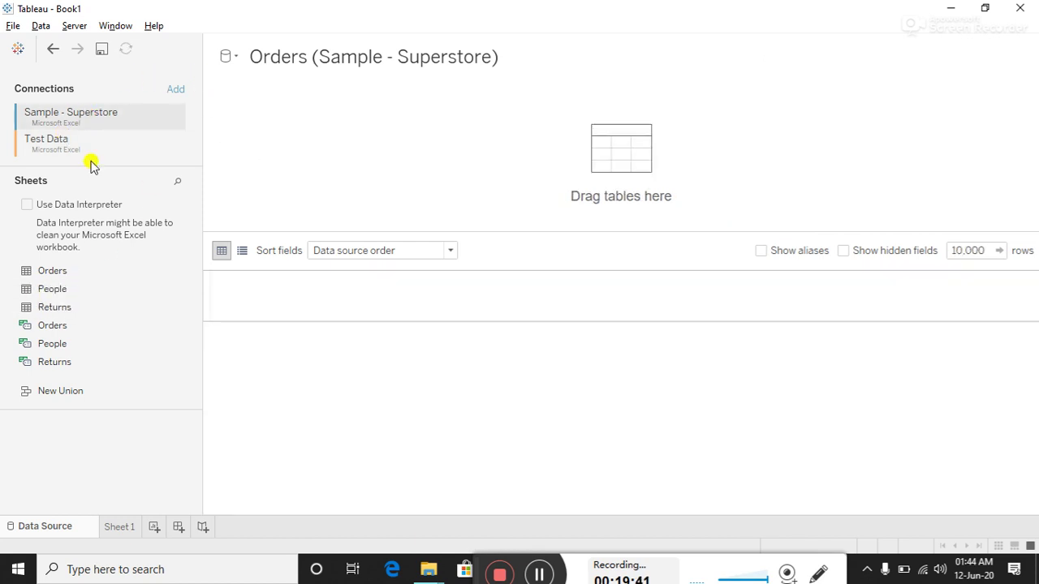
drag(46, 270, 341, 144)
click(51, 143)
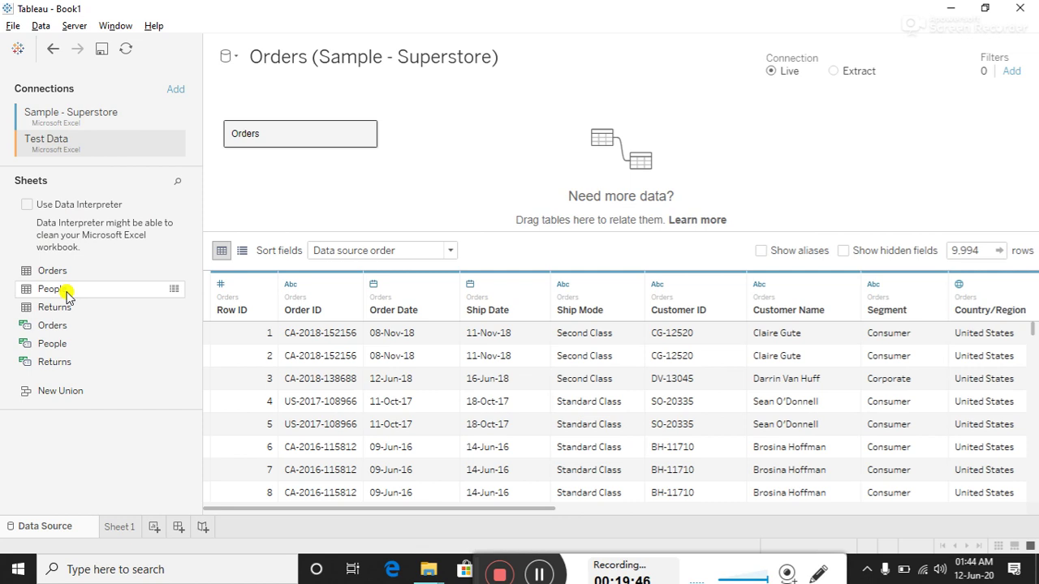
drag(66, 294, 446, 136)
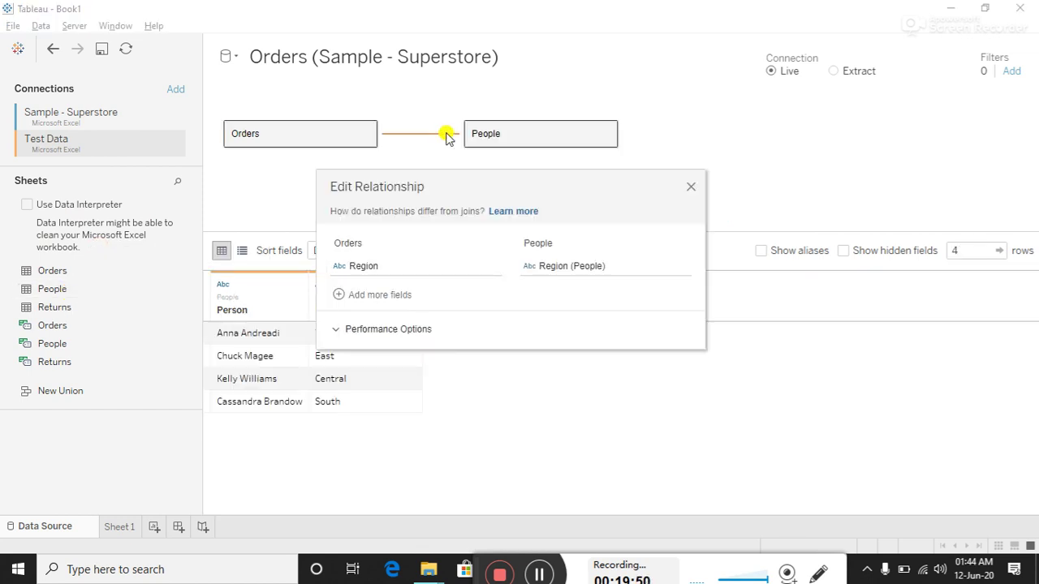
click(691, 186)
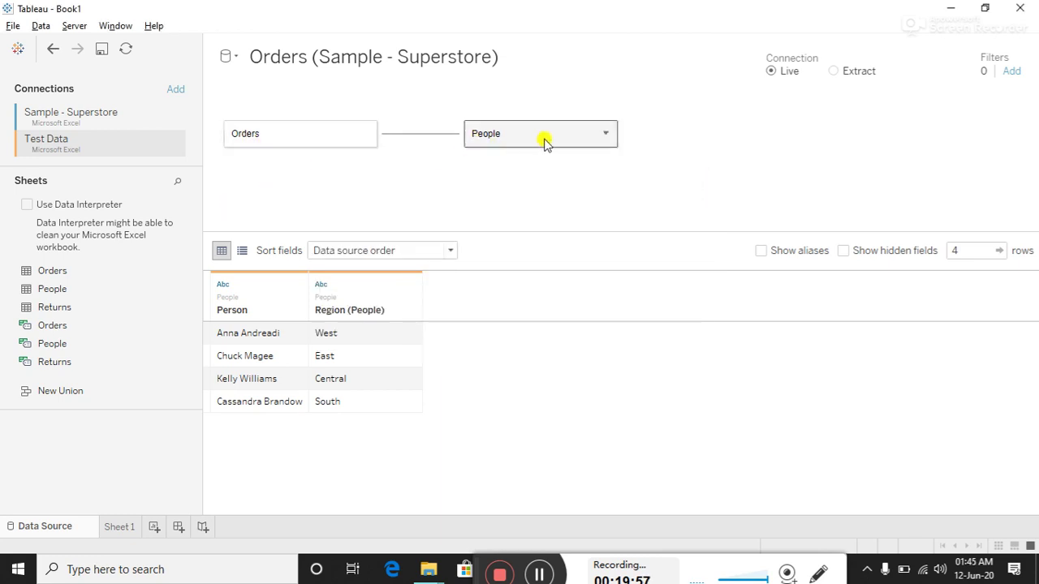
- Open the physical tables inside Orders and inner join the Test Data People table on Region
double_click(309, 133)
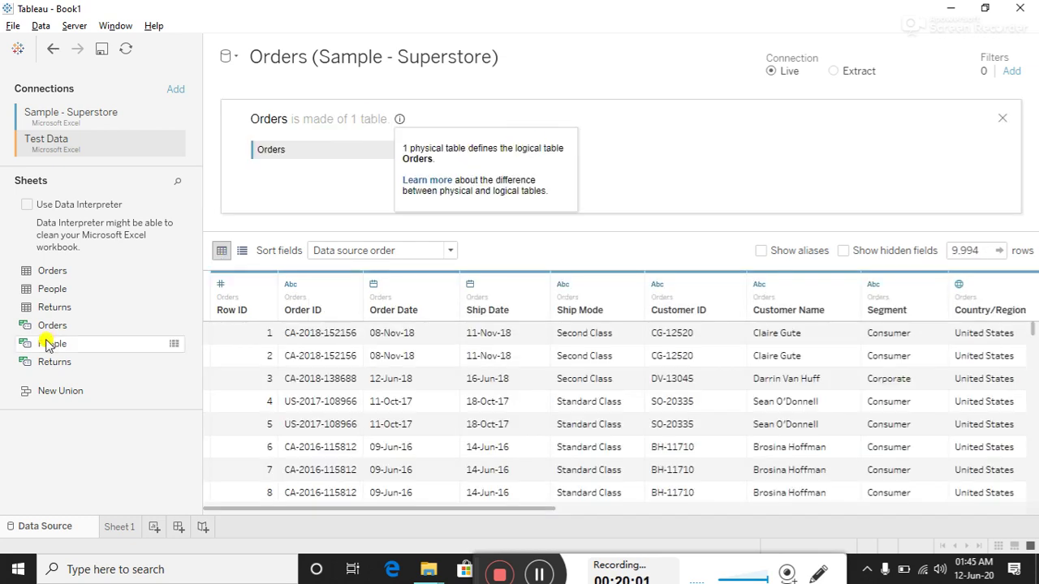
drag(63, 290, 527, 146)
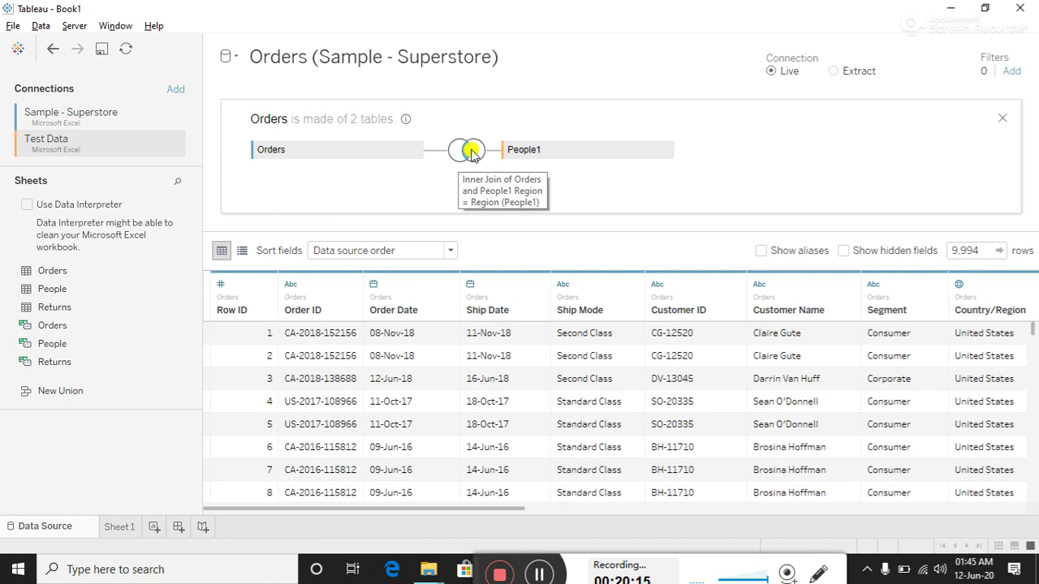
click(1004, 117)
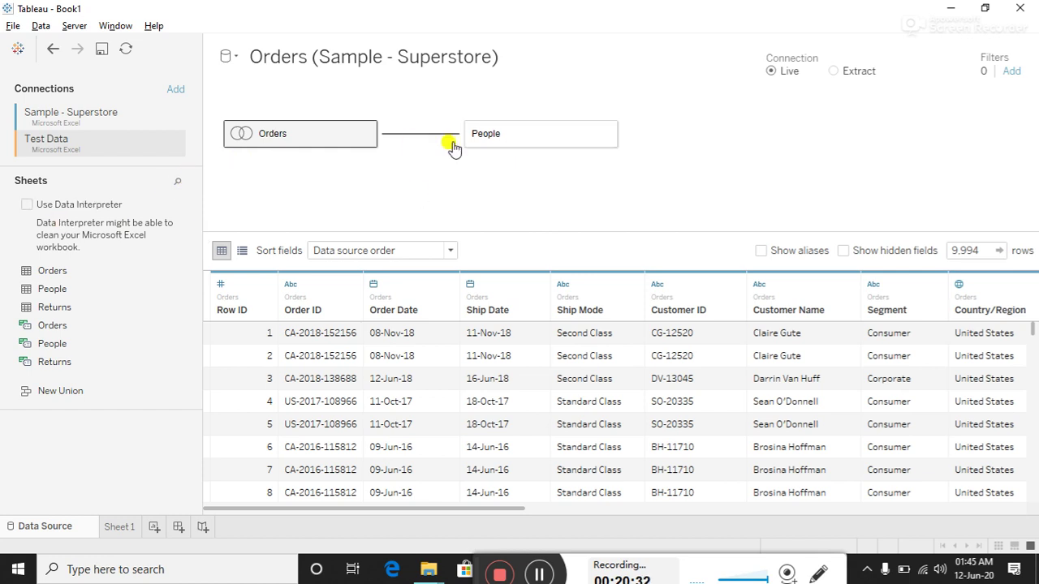
- Remove the People and Orders tables from the data model and delete the Test Data connection
click(605, 133)
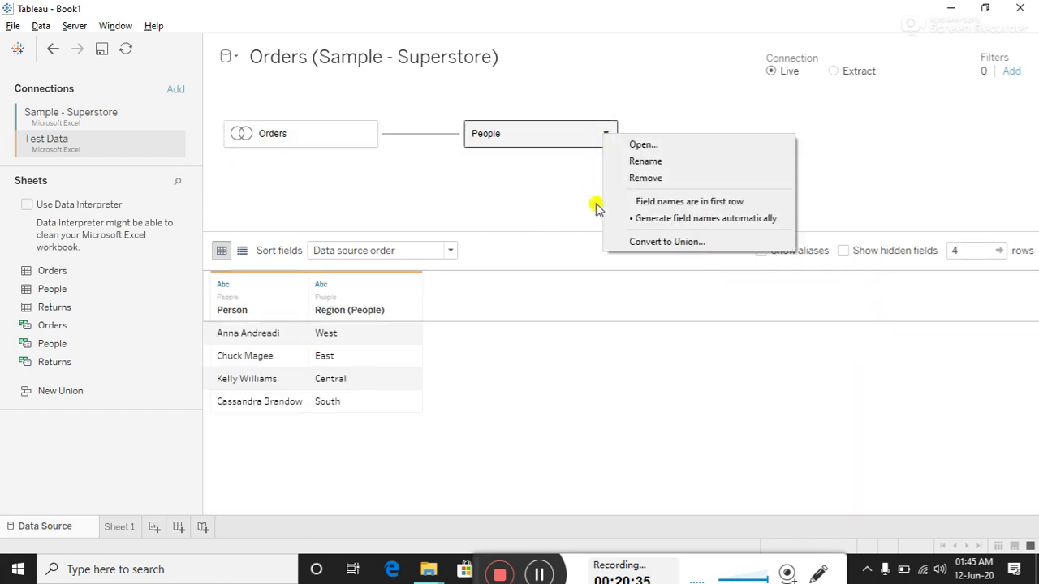
click(646, 178)
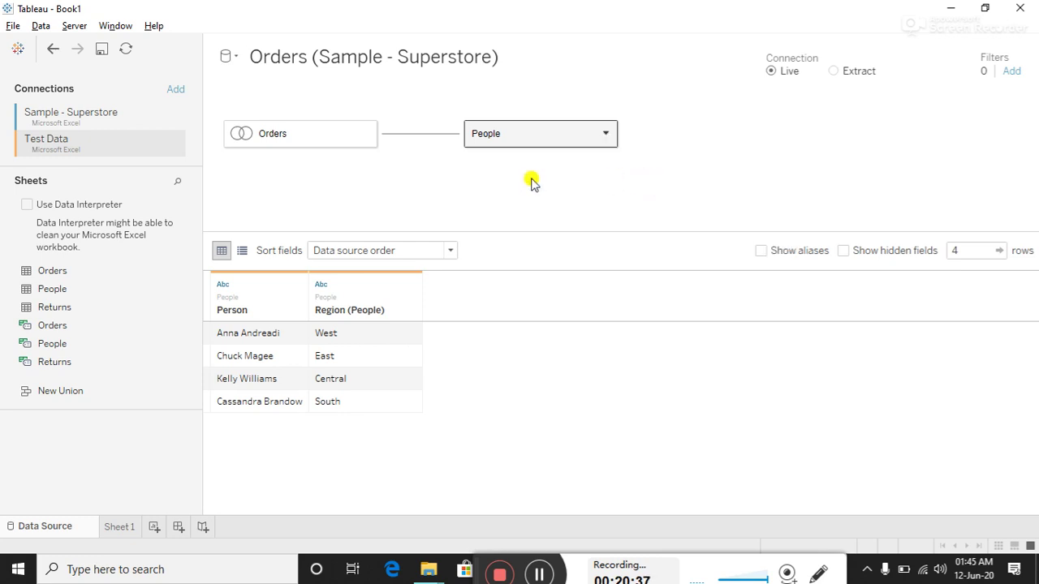
drag(279, 140, 94, 239)
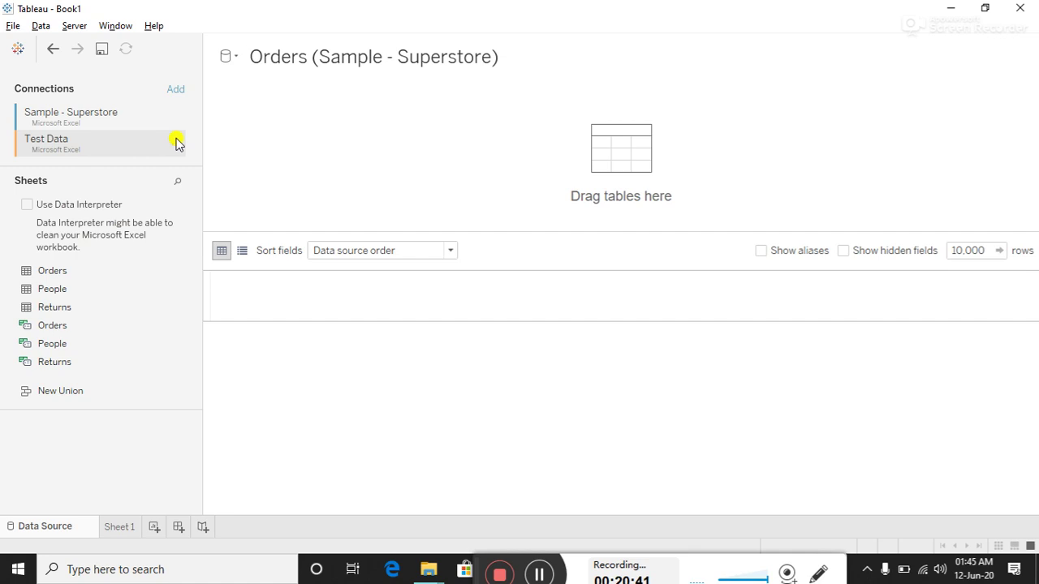
click(175, 143)
click(192, 195)
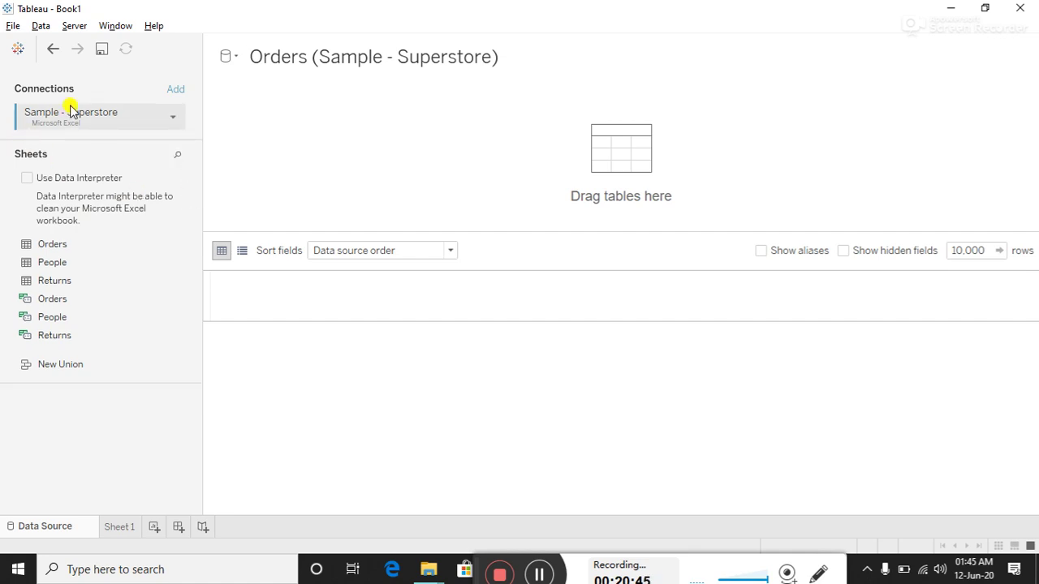
- Add the Orders table from Sample - Superstore to the canvas and switch the connection to Extract
click(53, 245)
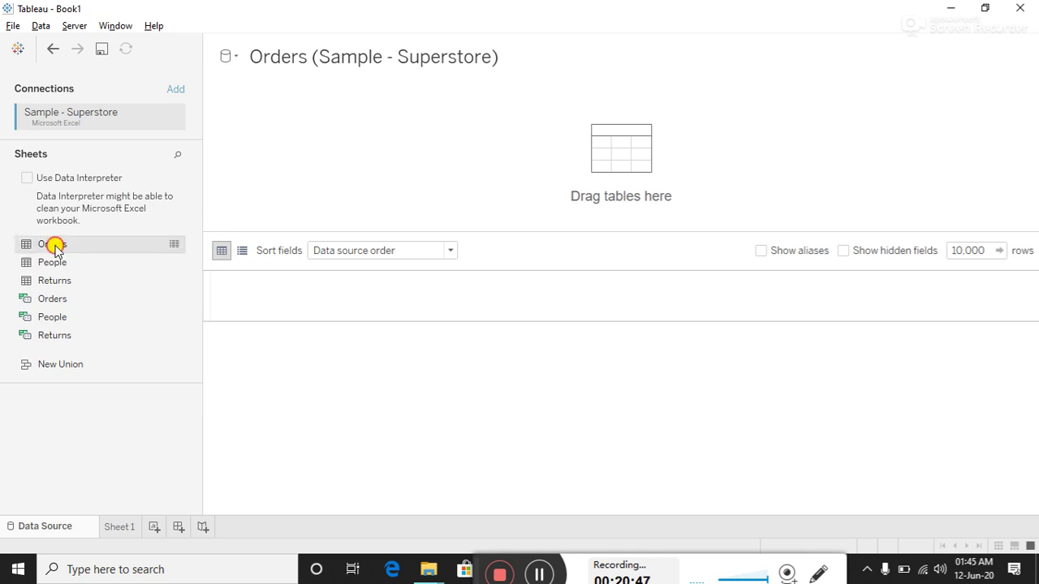
drag(55, 248, 474, 162)
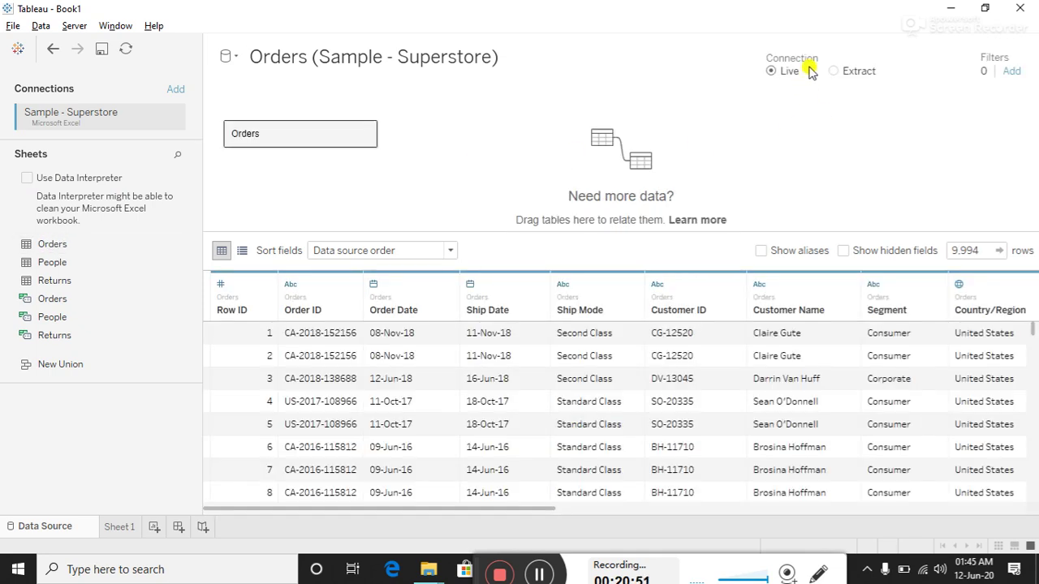
click(836, 71)
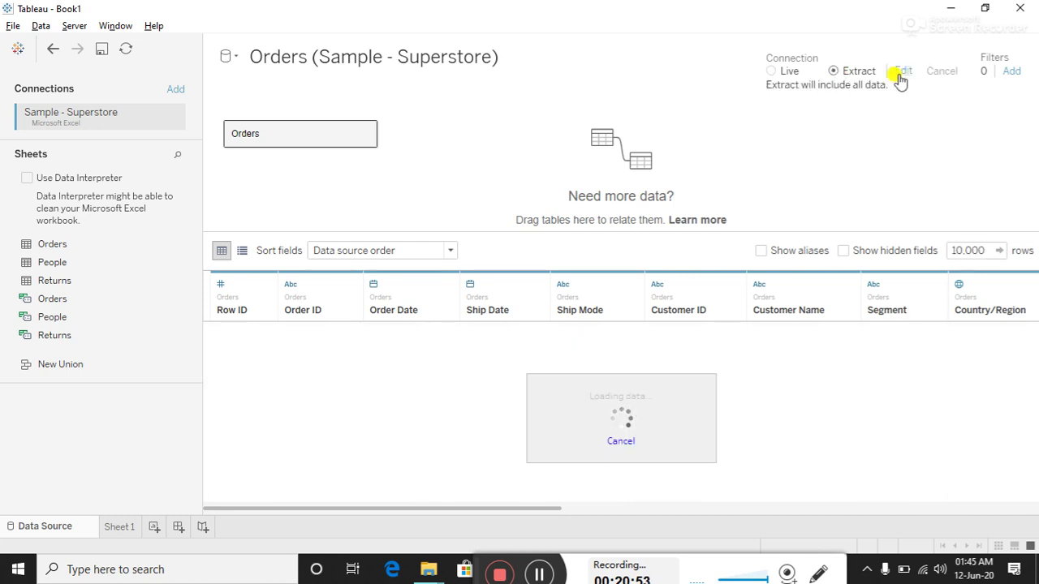
- In Sheet 1, set the mark type to Shape and place the Region field on Rows
click(120, 527)
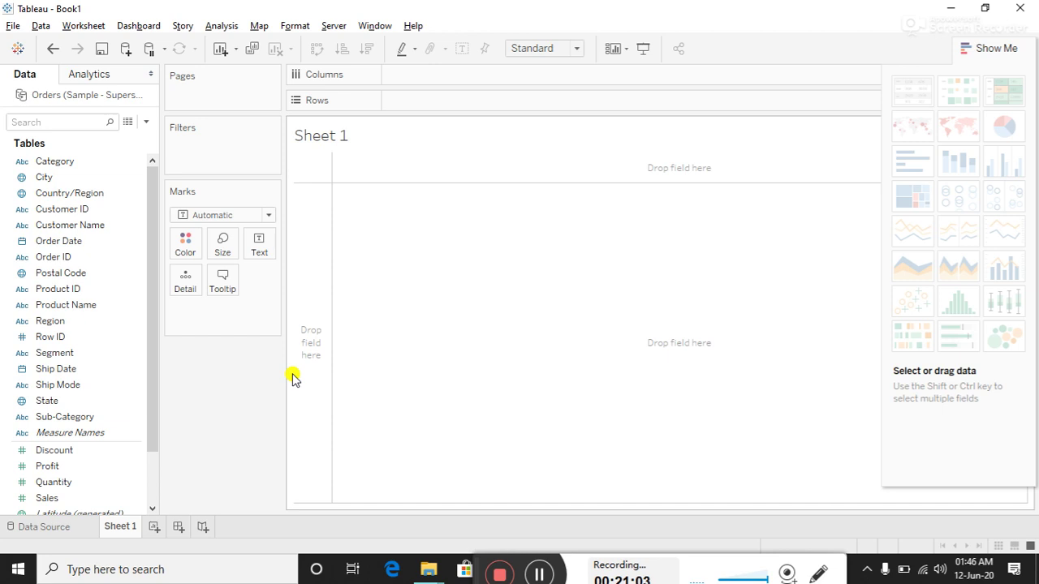
click(268, 215)
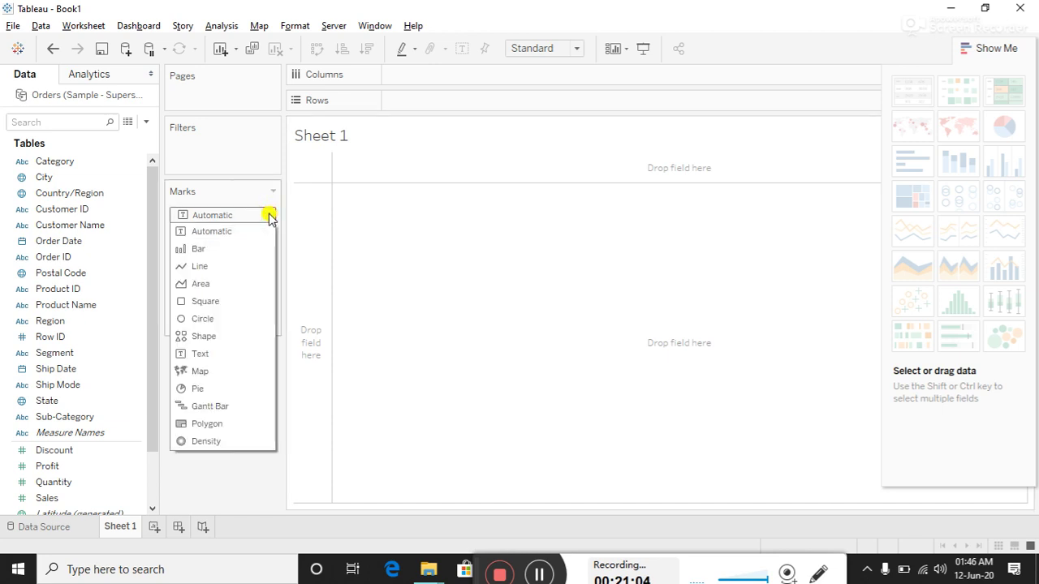
click(203, 336)
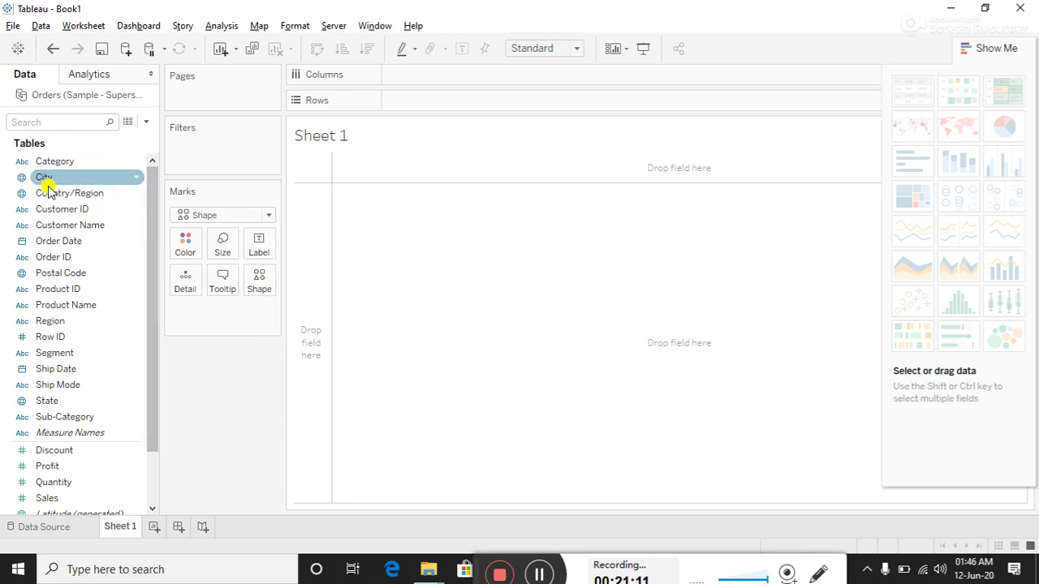
click(60, 122)
text(reg)
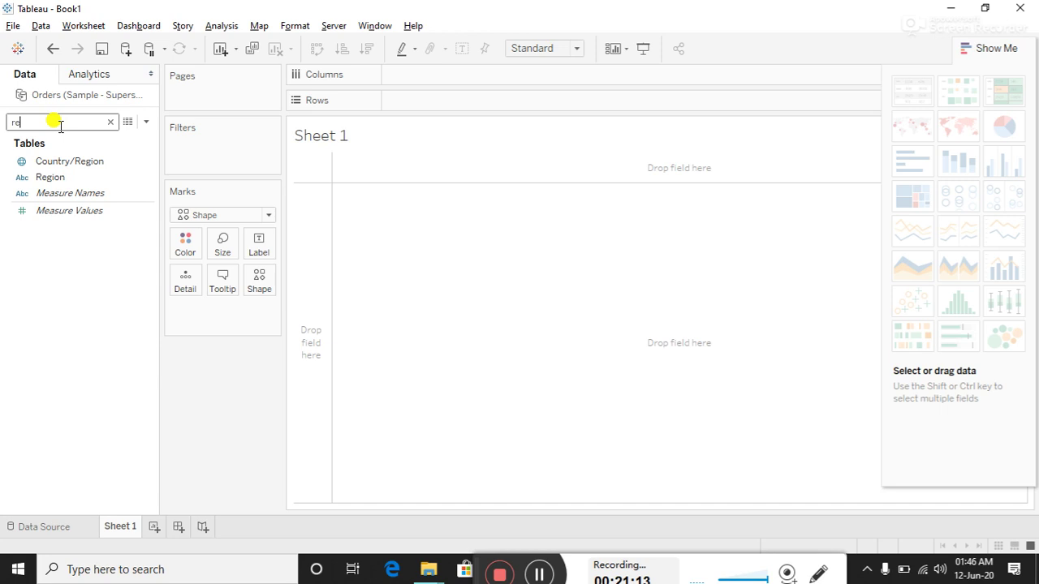
drag(55, 177, 430, 100)
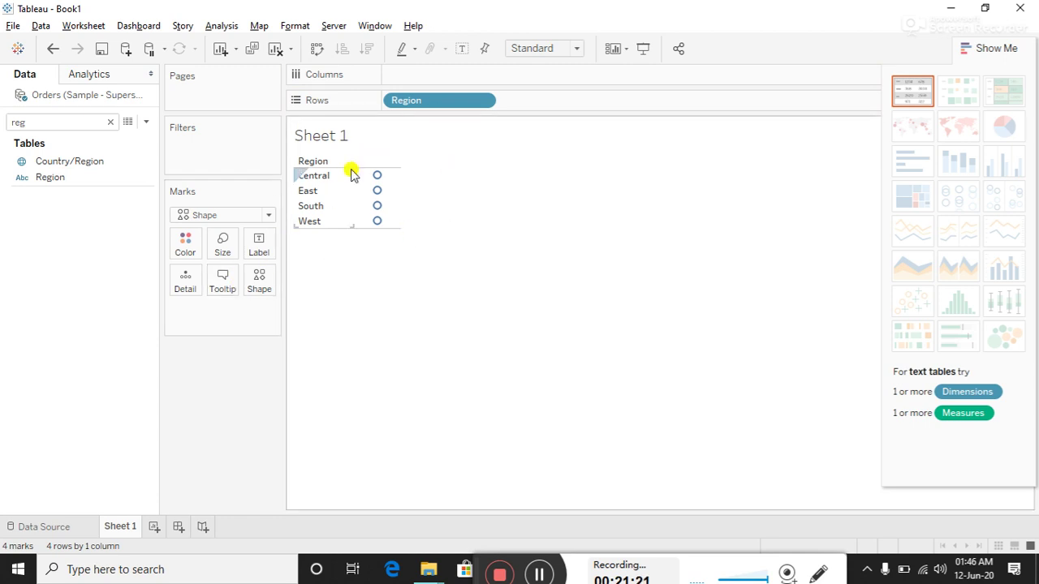
- Change the shape of the Region marks to a filled circle
click(268, 217)
click(234, 334)
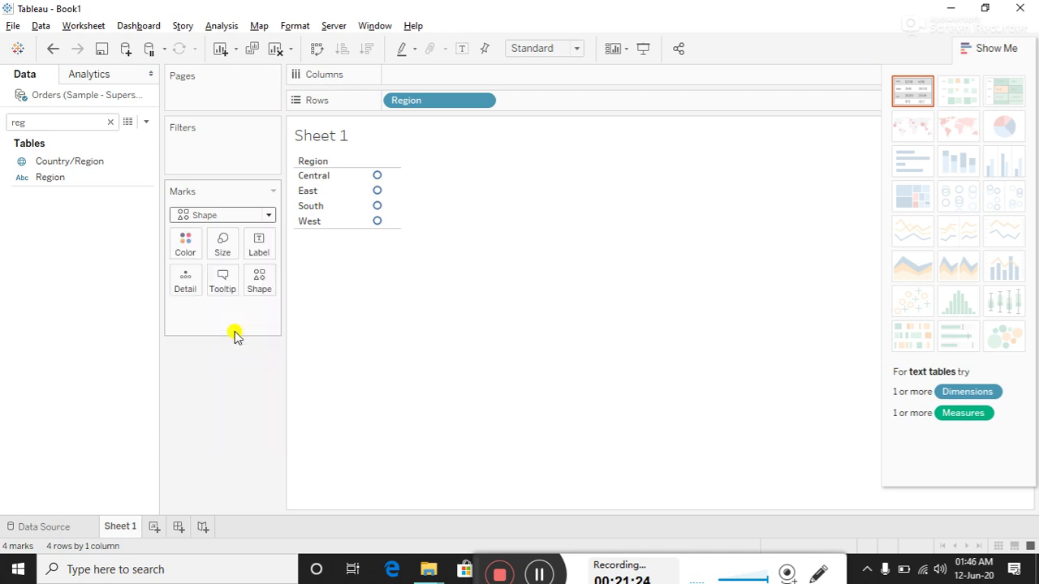
click(259, 282)
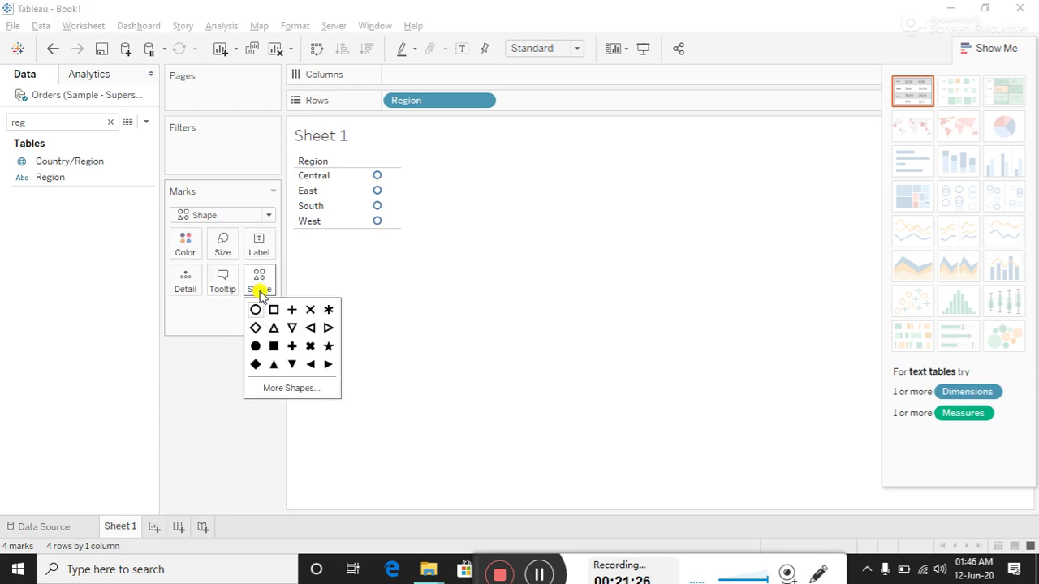
click(311, 327)
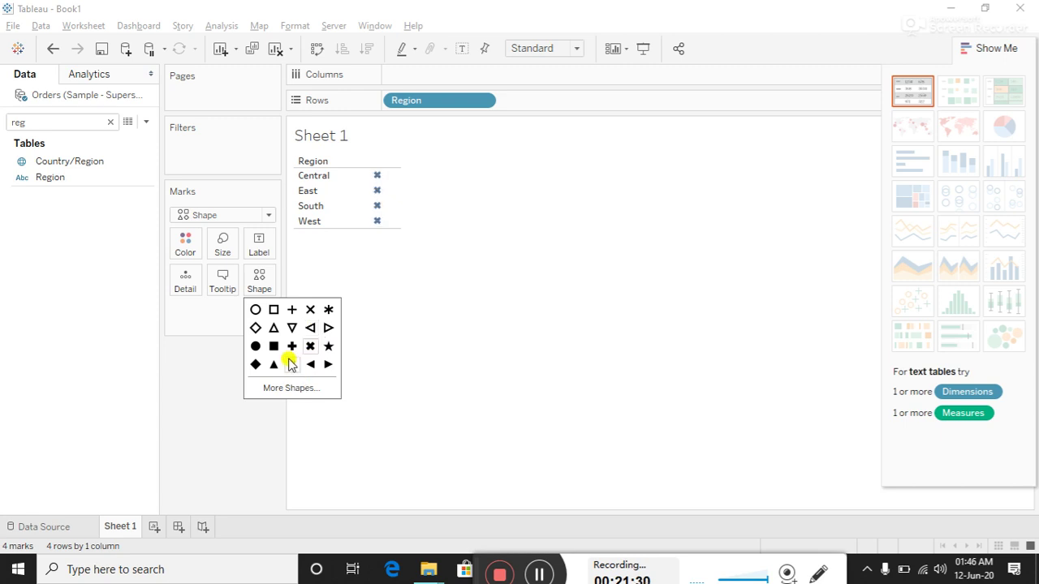
click(292, 364)
click(447, 278)
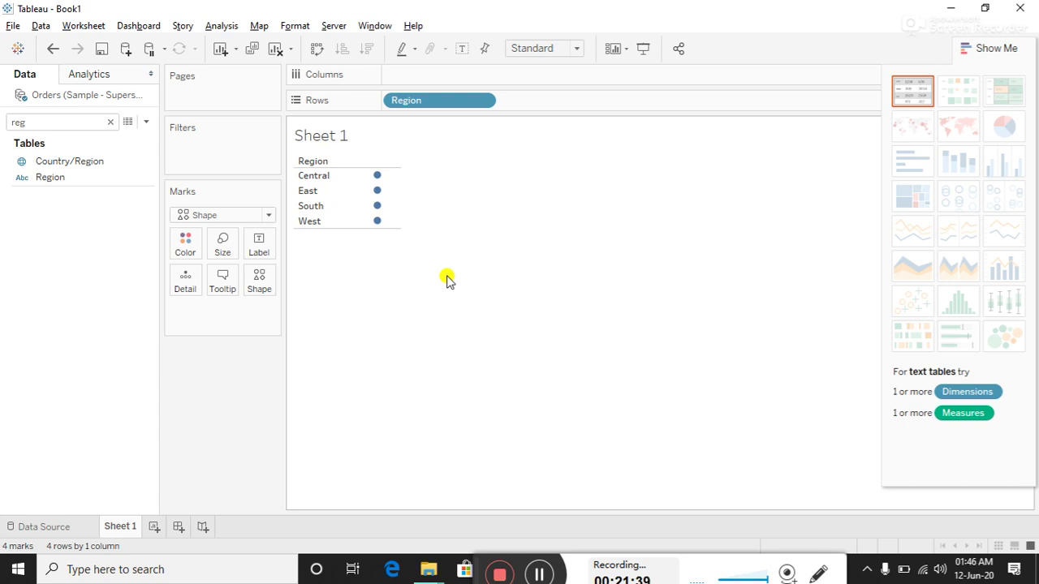
- Clear the "reg" search text from the field list
click(103, 160)
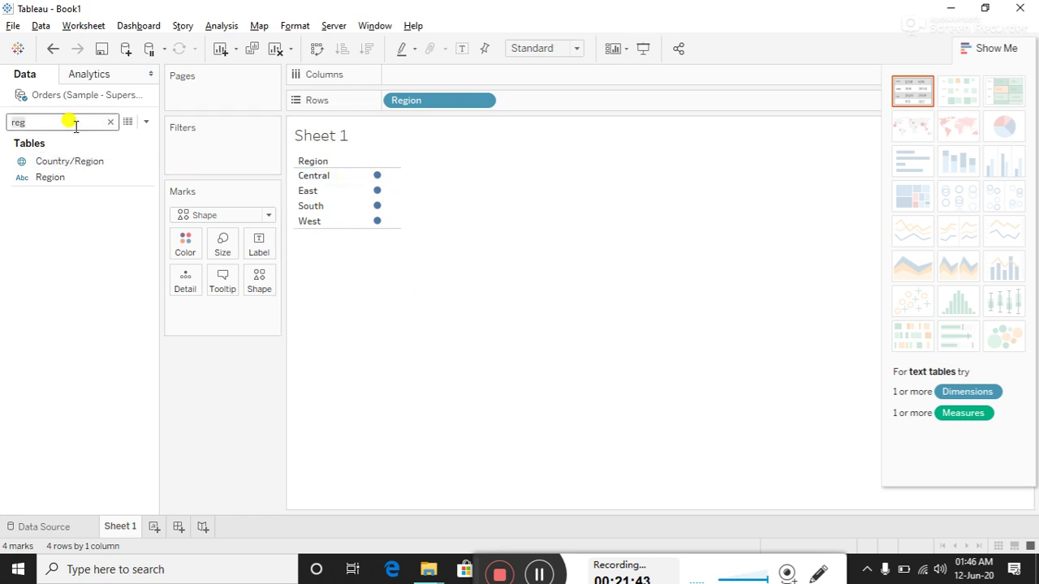
key(BackSpace)
key(BackSpace)
key(BackSpace)
text(\)
key(BackSpace)
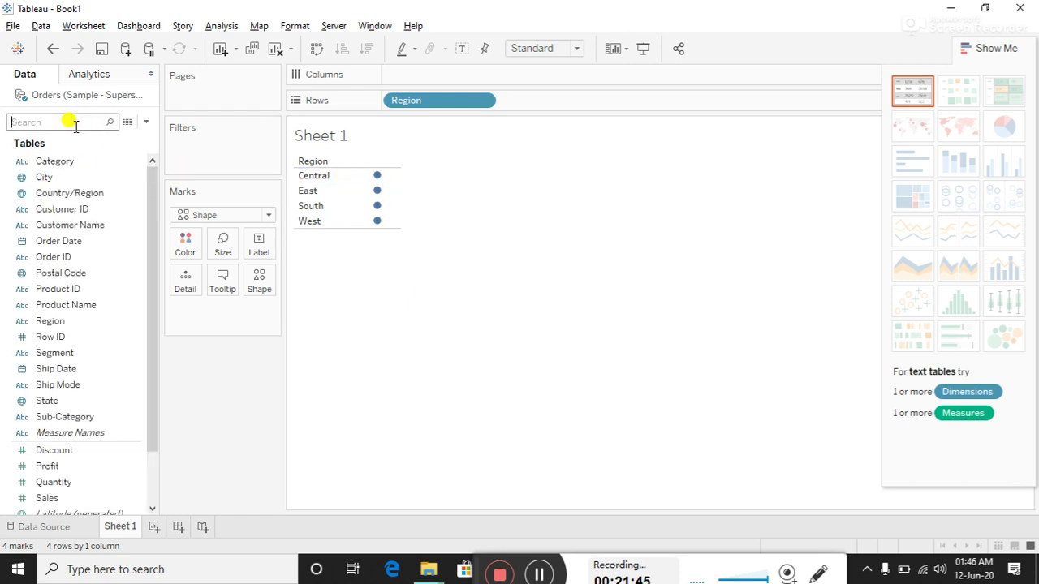
- Replace Region on Rows with the Product Name field, found by searching "produ", and add all its members
text(produ)
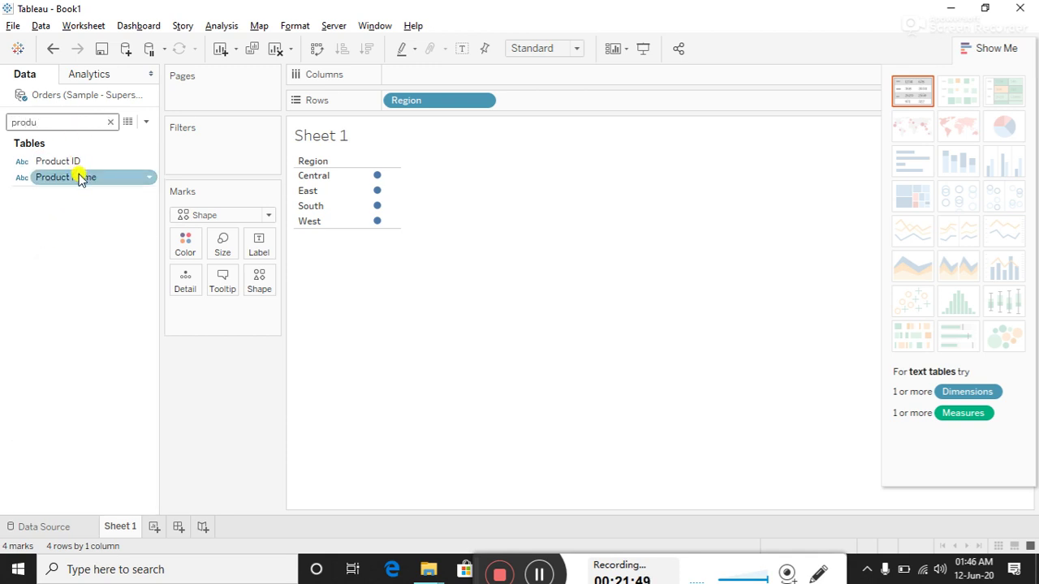
click(483, 100)
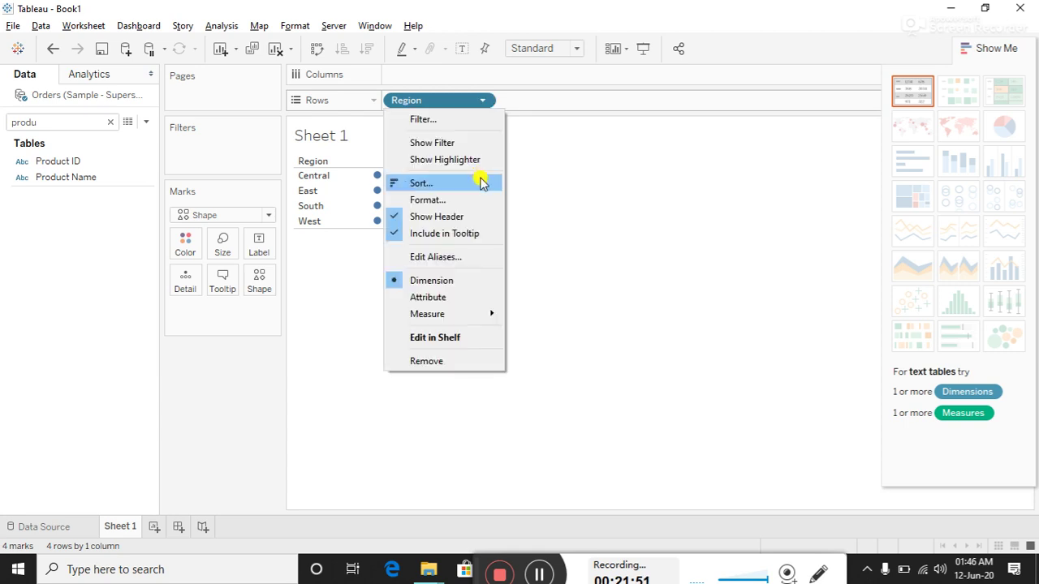
click(456, 359)
drag(57, 175, 445, 104)
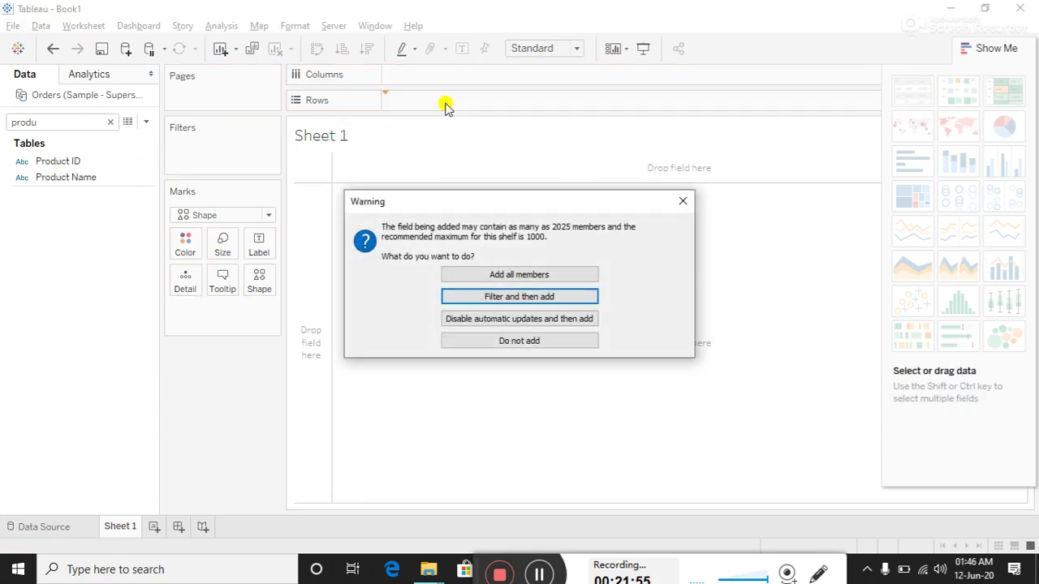
click(526, 277)
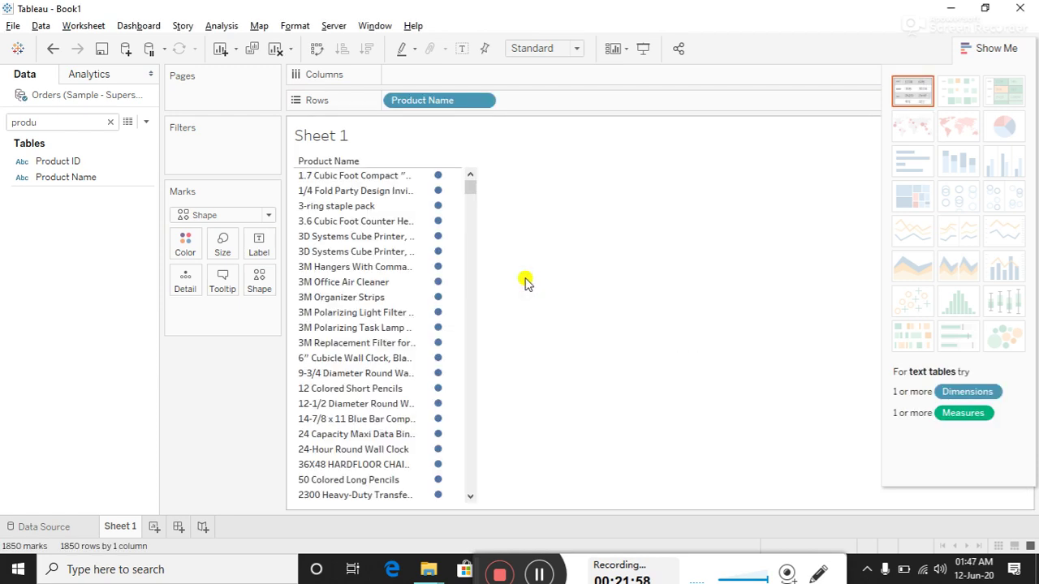
- Change the shape of the Product Name marks to an open square
click(259, 288)
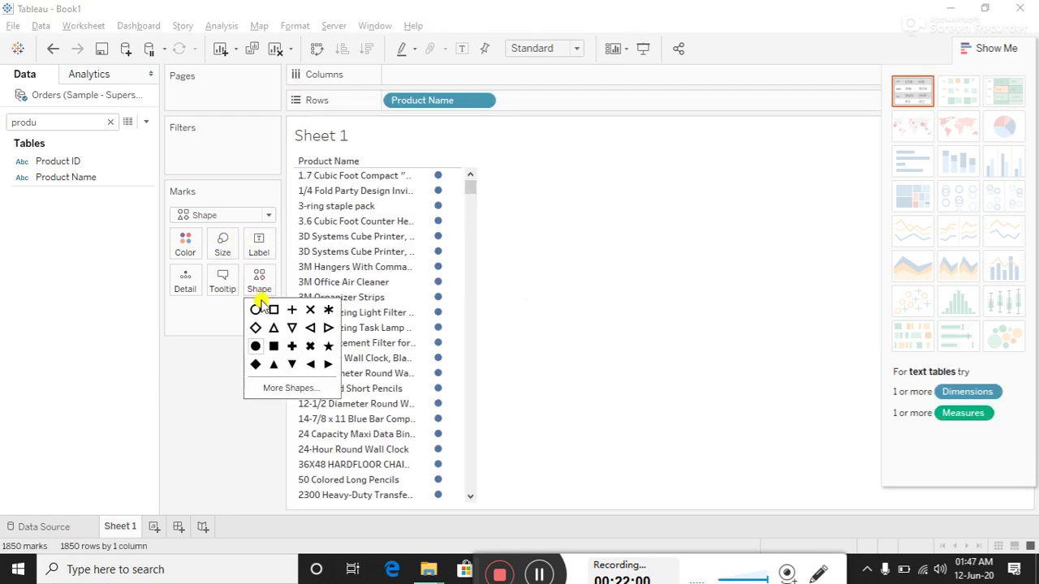
click(273, 309)
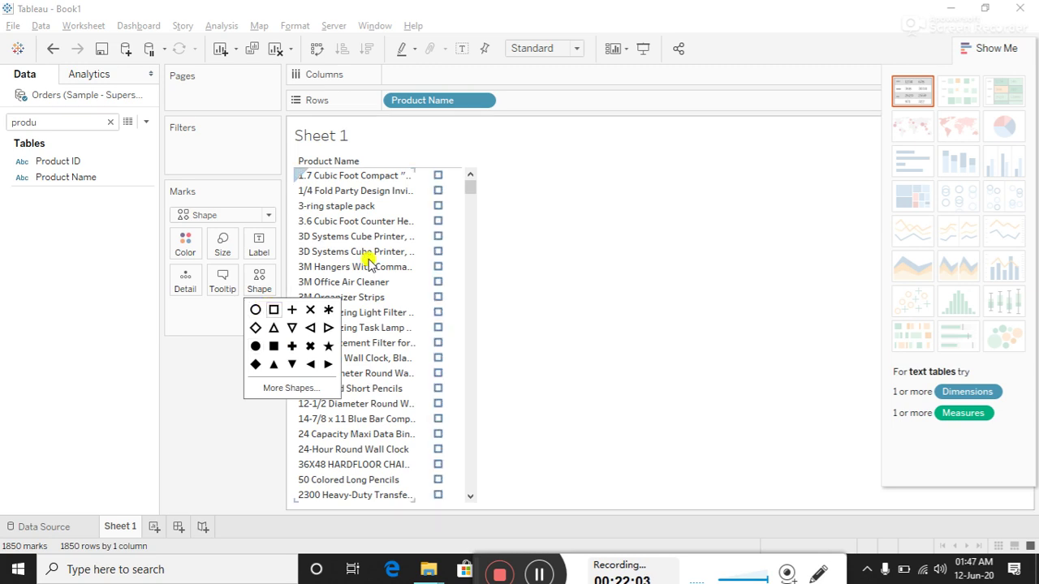
click(471, 180)
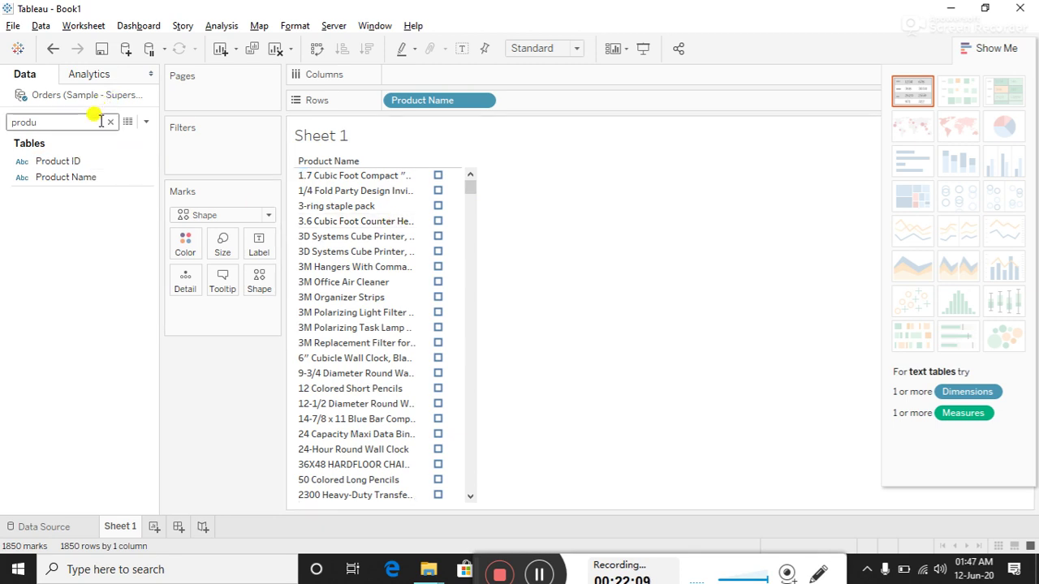
- Remove Product Name from Rows, clear the field search, and place the Segment field on Rows instead
click(482, 101)
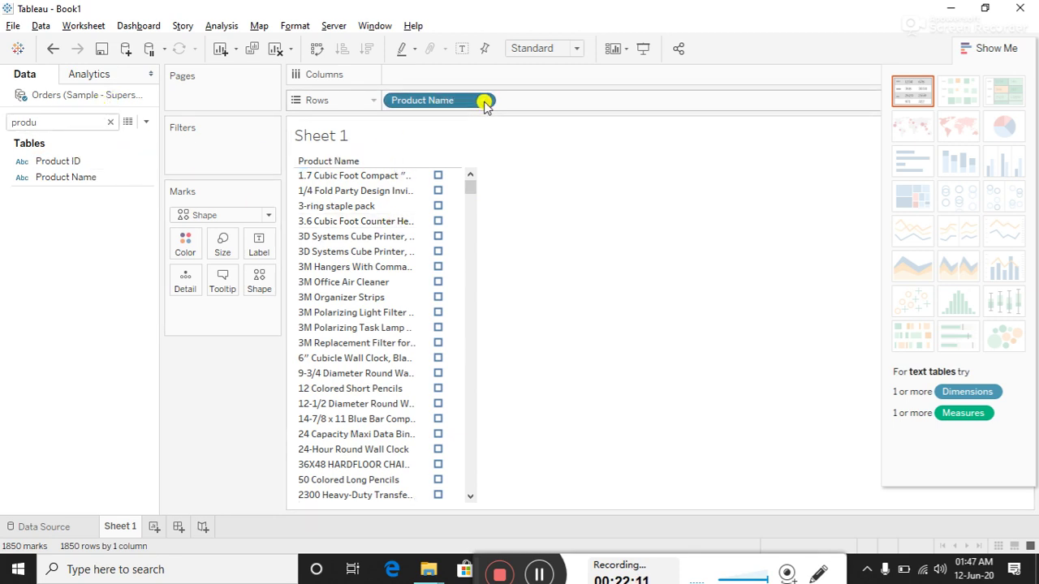
click(436, 361)
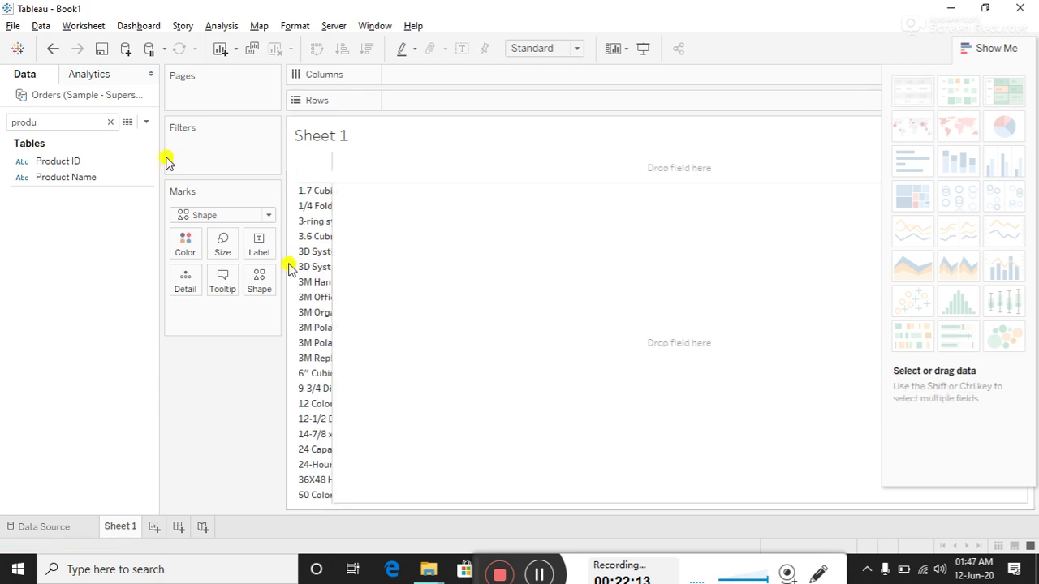
click(110, 122)
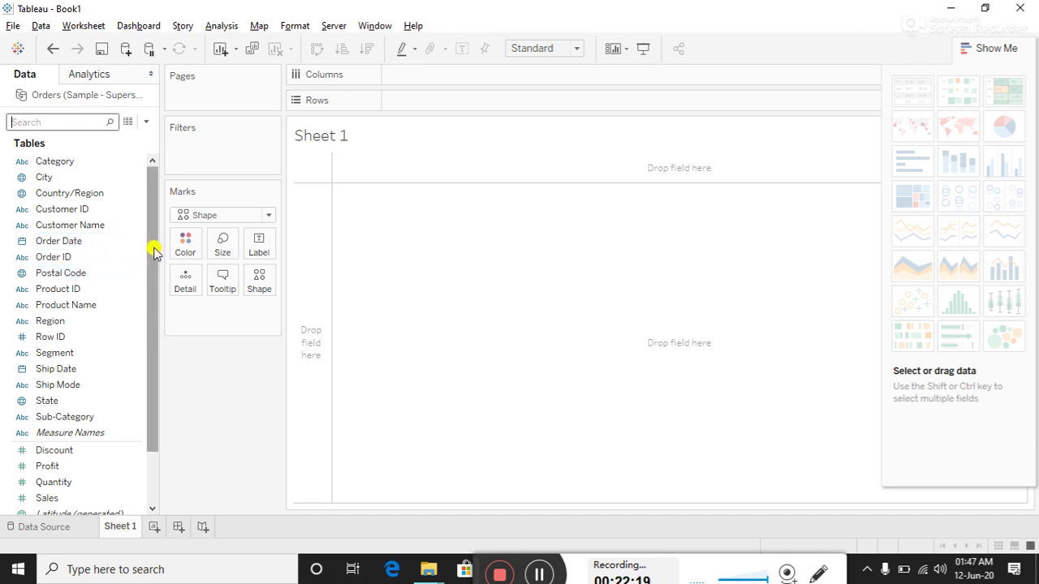
drag(154, 251, 154, 271)
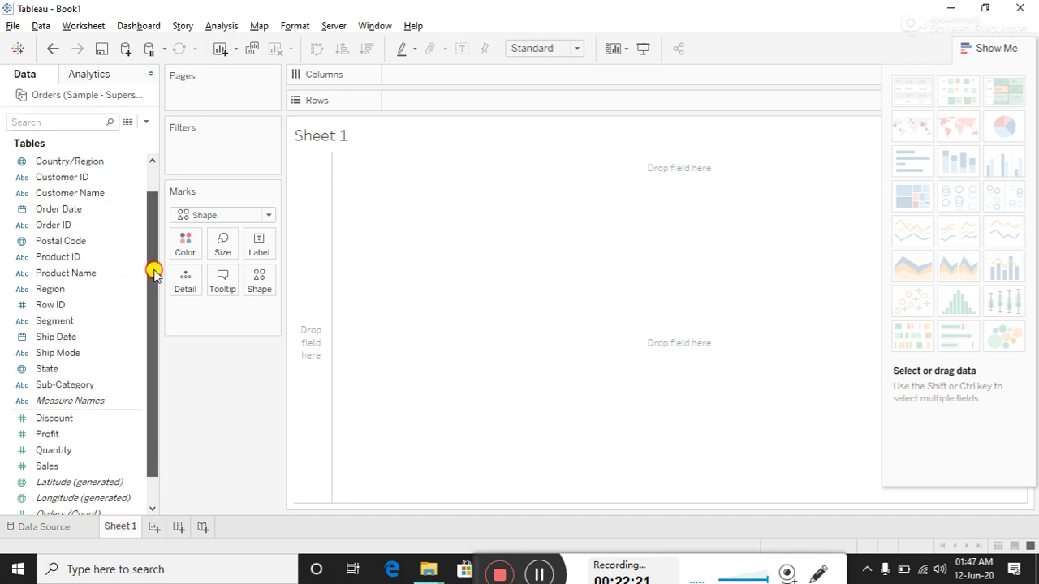
drag(154, 275, 153, 281)
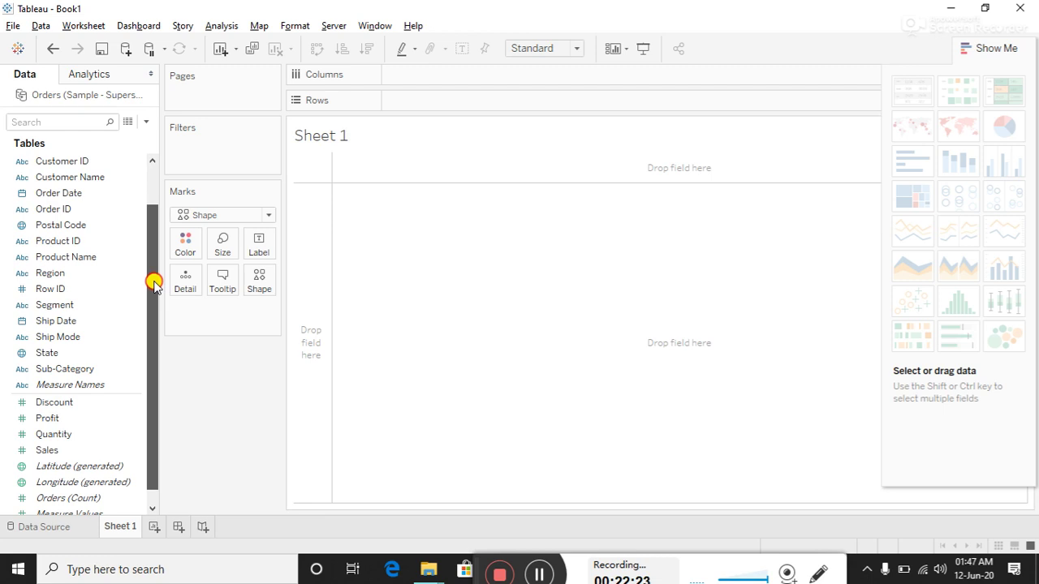
drag(63, 308, 462, 104)
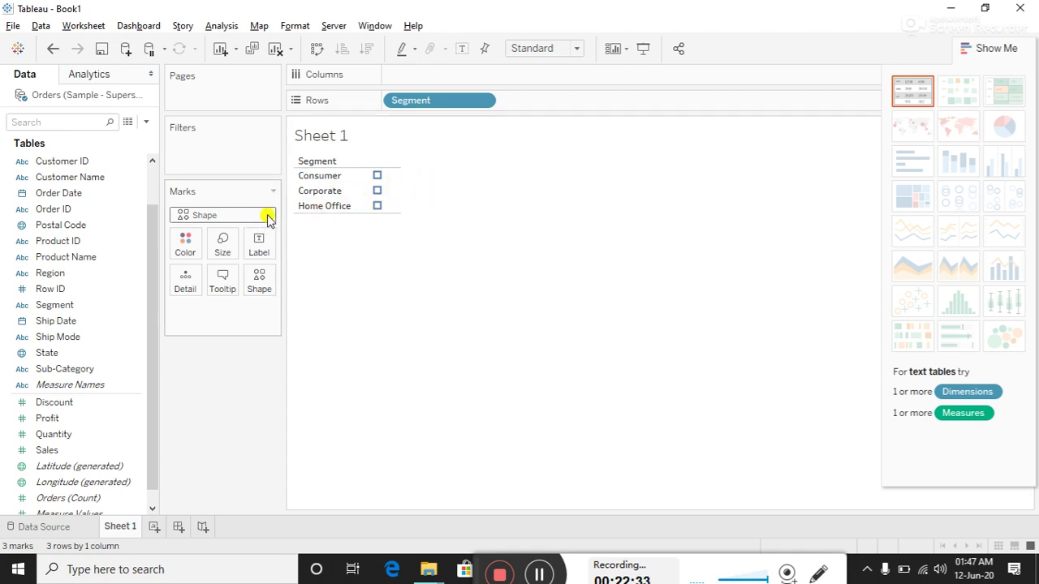
- Examine the Filled and My Image shape palettes available for the Segment marks without applying a shape
click(260, 278)
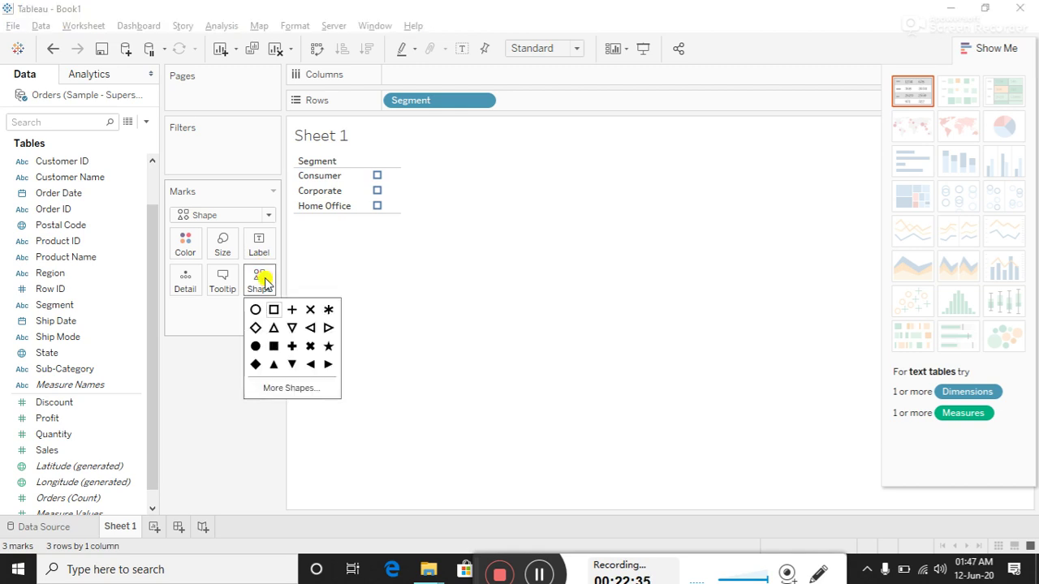
click(302, 387)
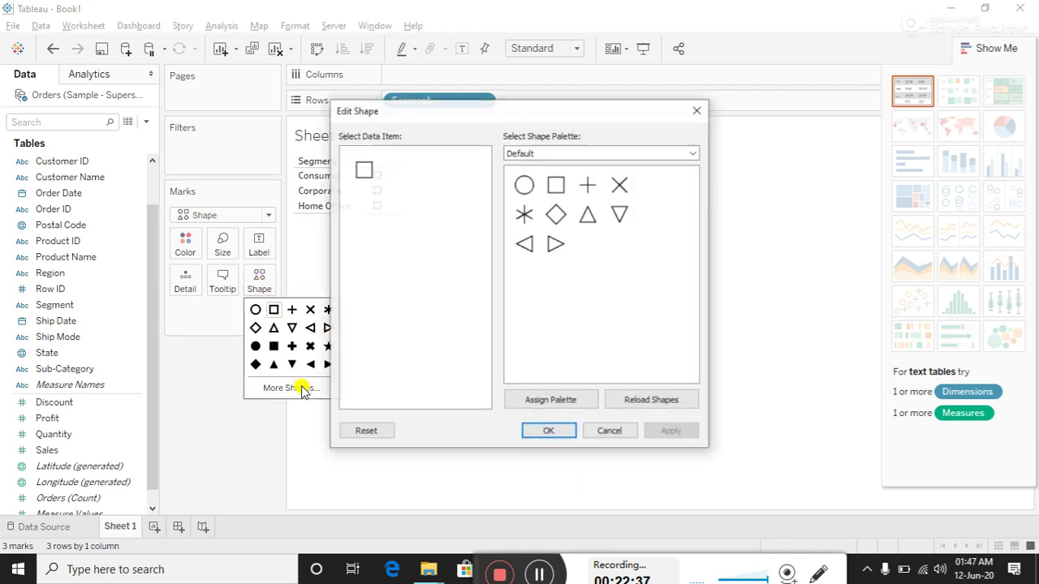
click(614, 153)
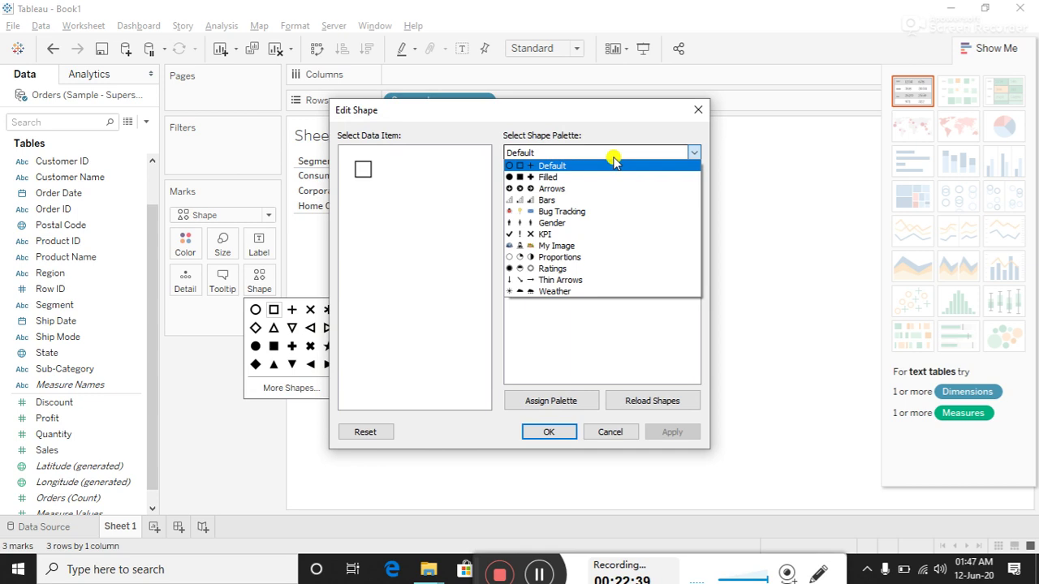
click(614, 177)
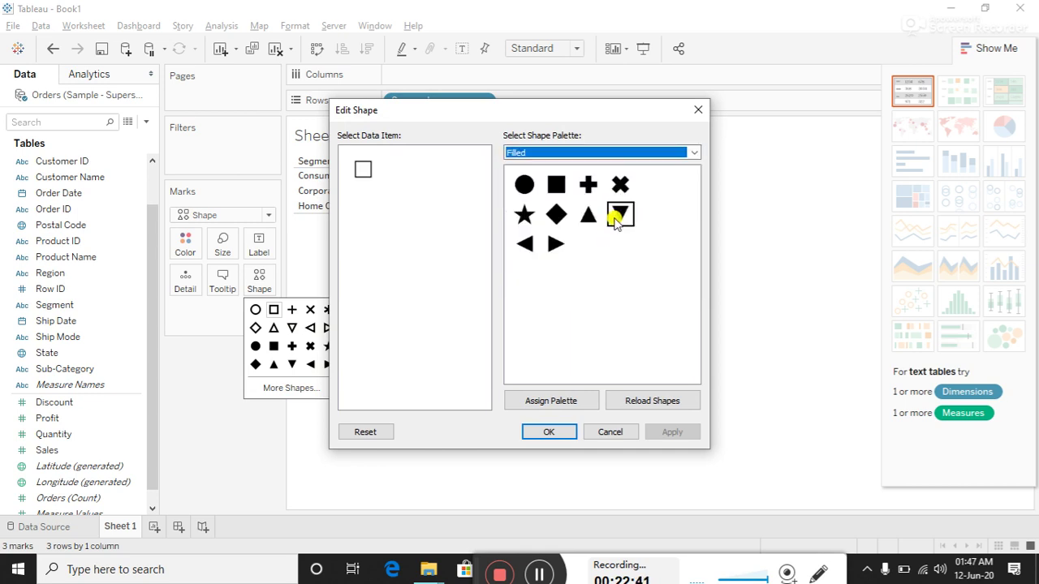
click(697, 153)
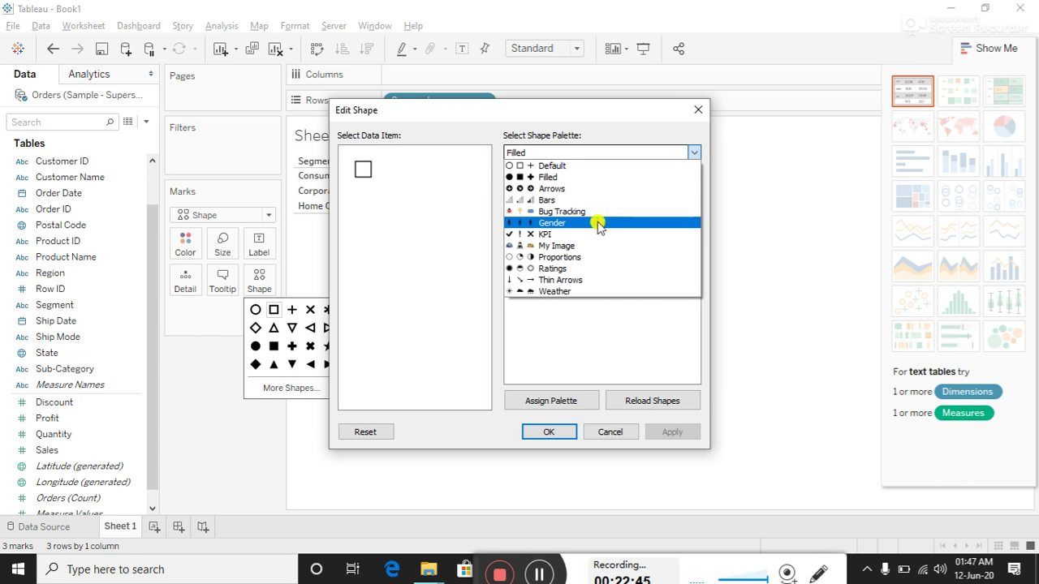
click(584, 245)
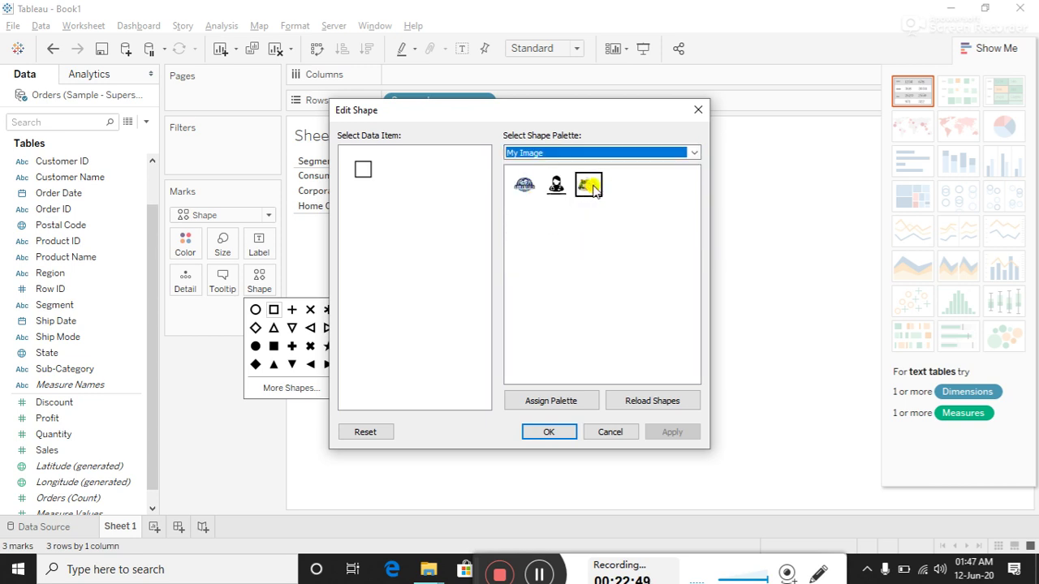
click(616, 434)
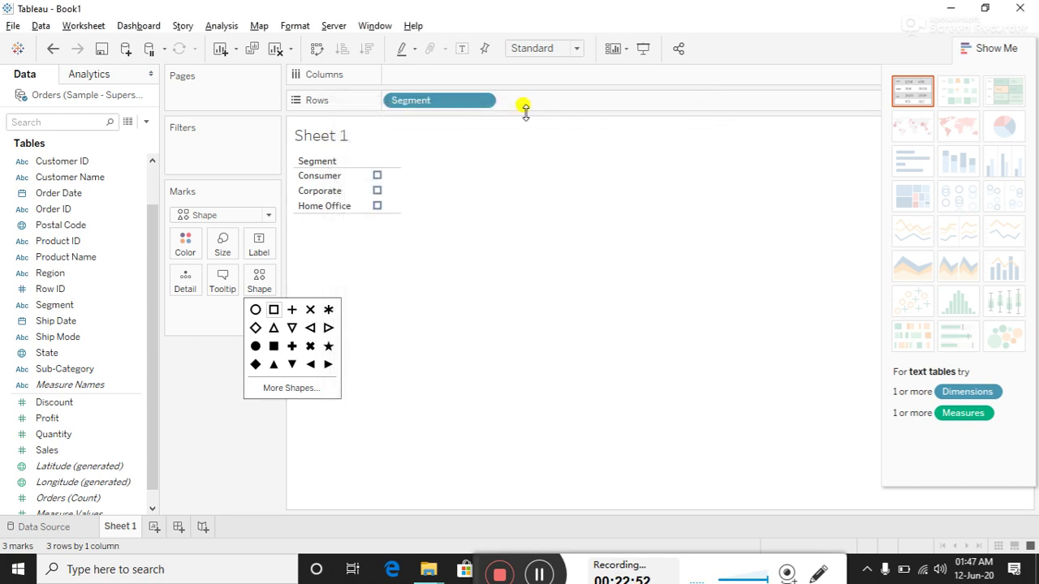
- Switch to Chrome and run a Google image search for "office logo" in a new tab
key(alt+Tab)
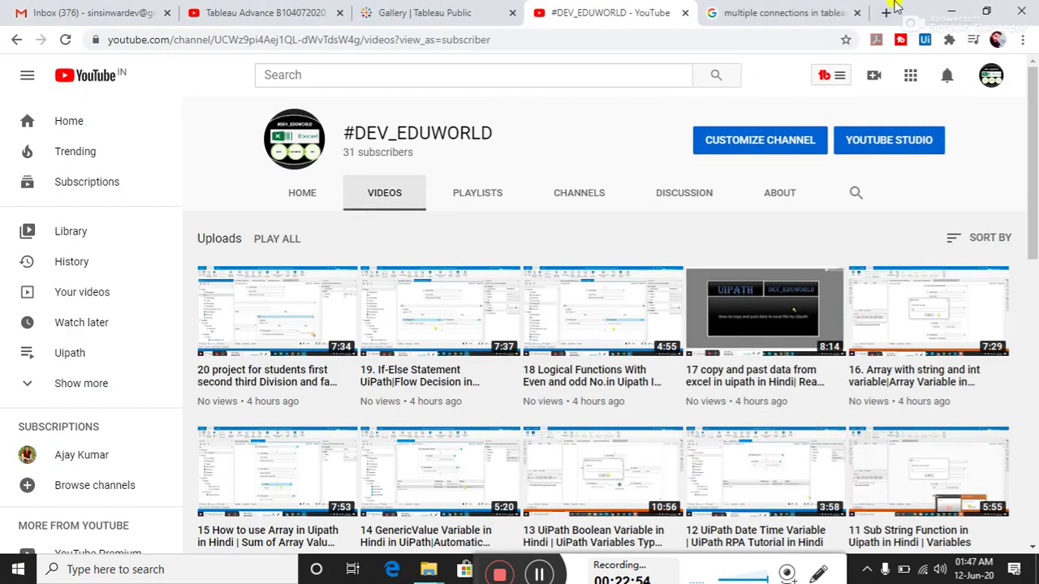
click(888, 12)
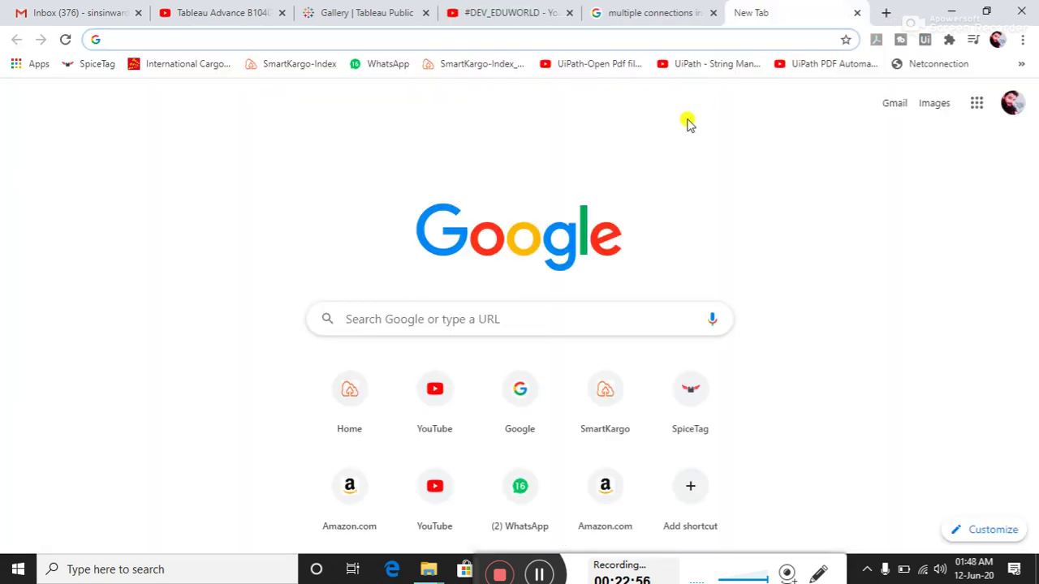
text(go)
key(Return)
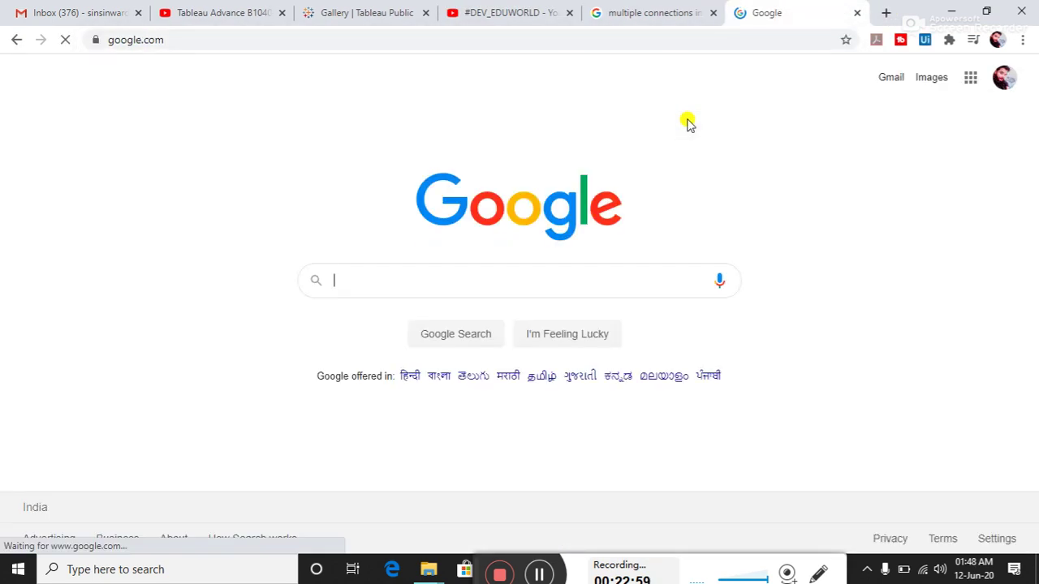
text(office logo)
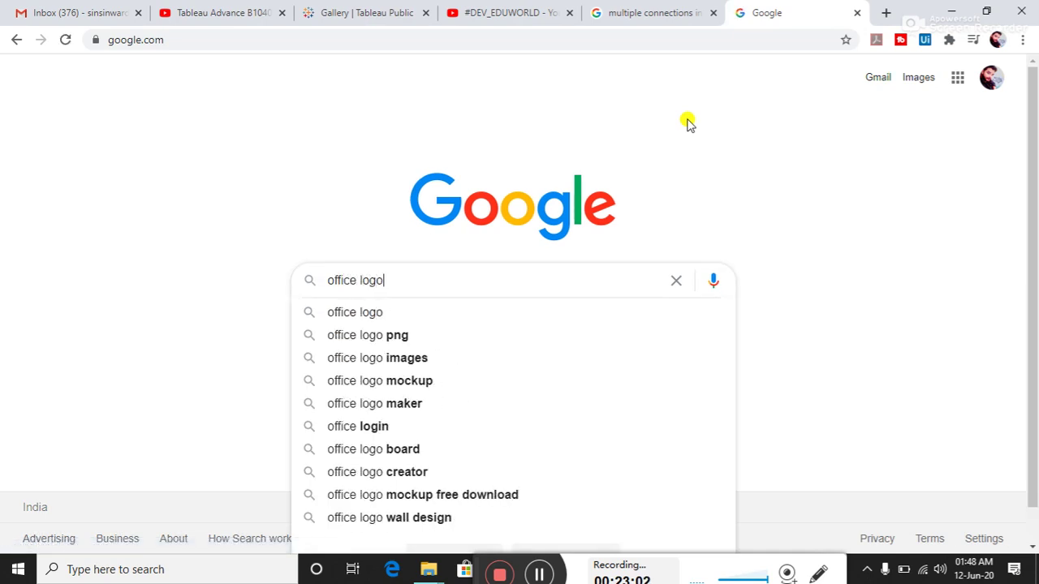
key(Return)
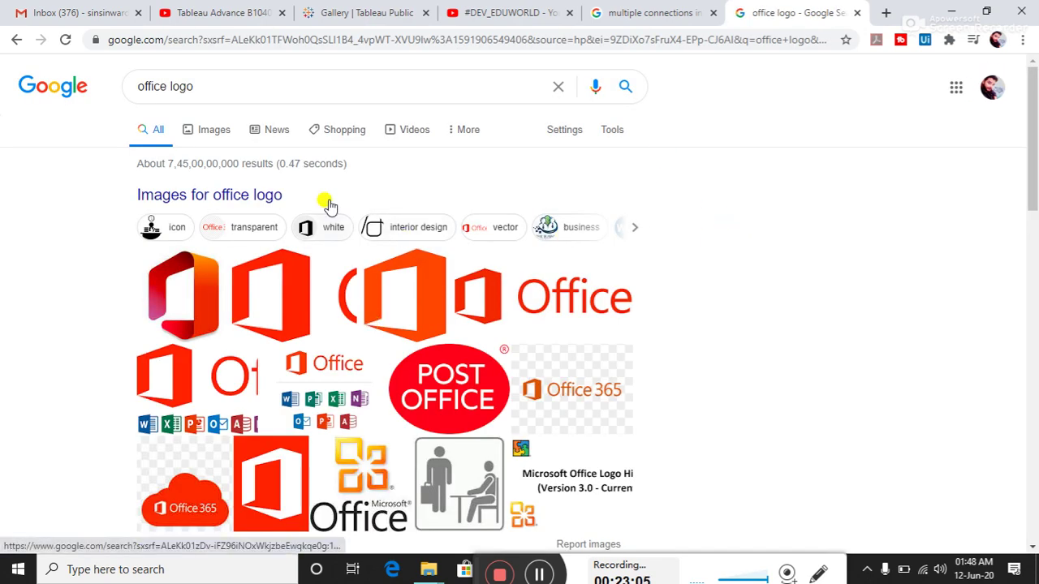
click(212, 134)
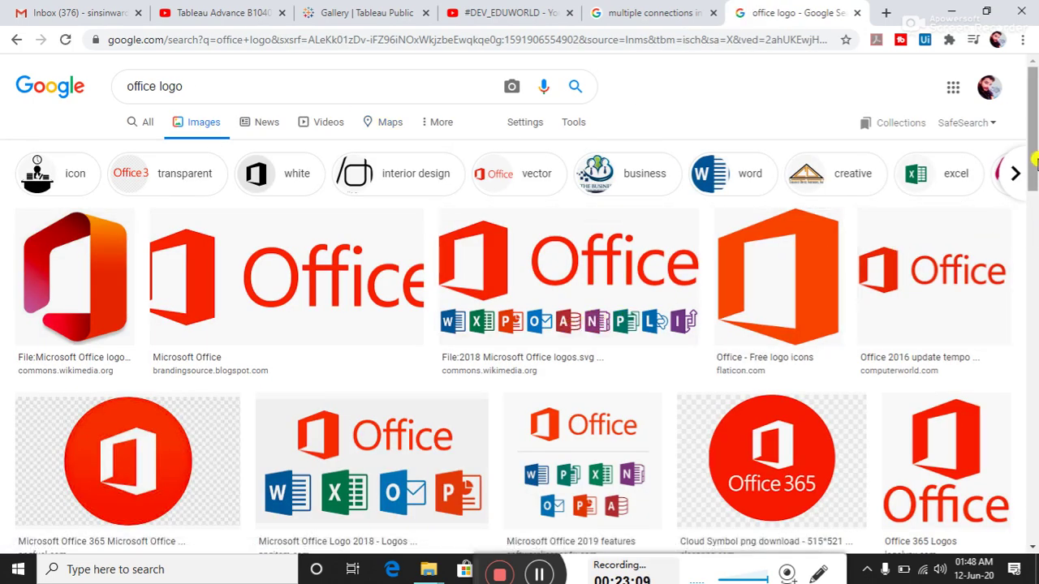
- Browse the office logo images and narrow them to the "icon" category after trying "white"
scroll(1032, 152, down, 4)
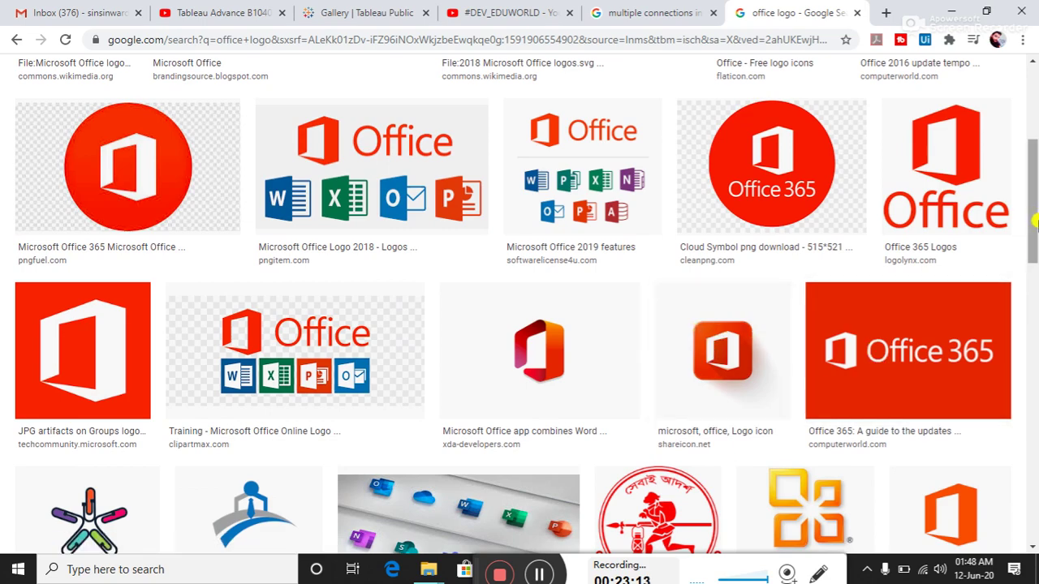
drag(1030, 212, 1034, 97)
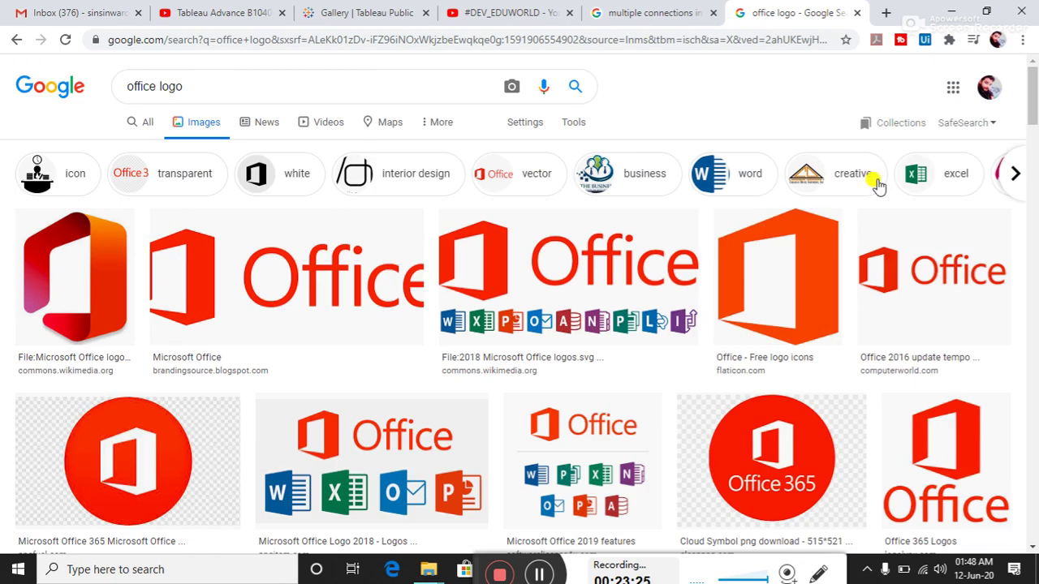
click(258, 174)
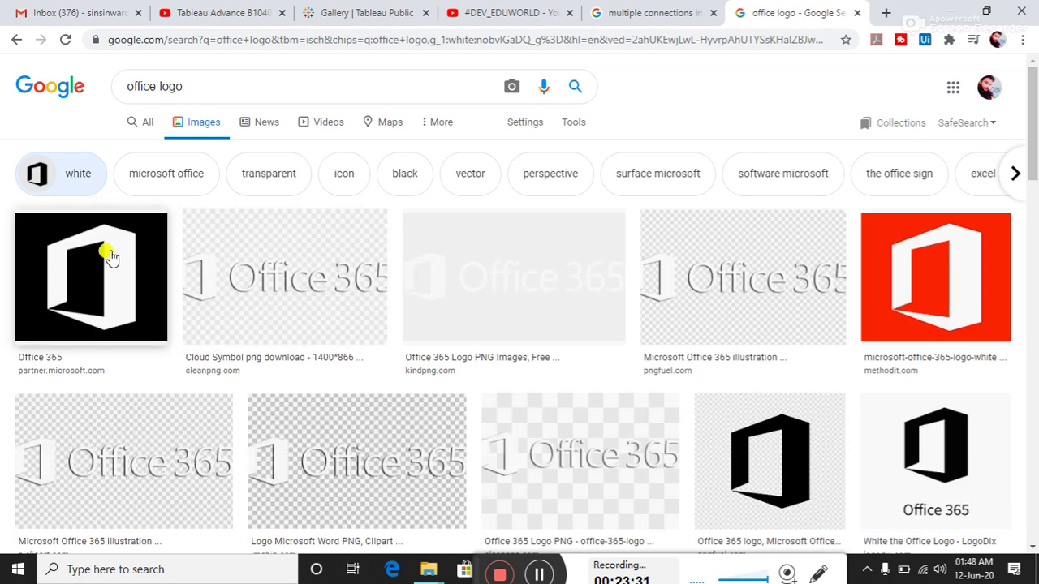
click(51, 175)
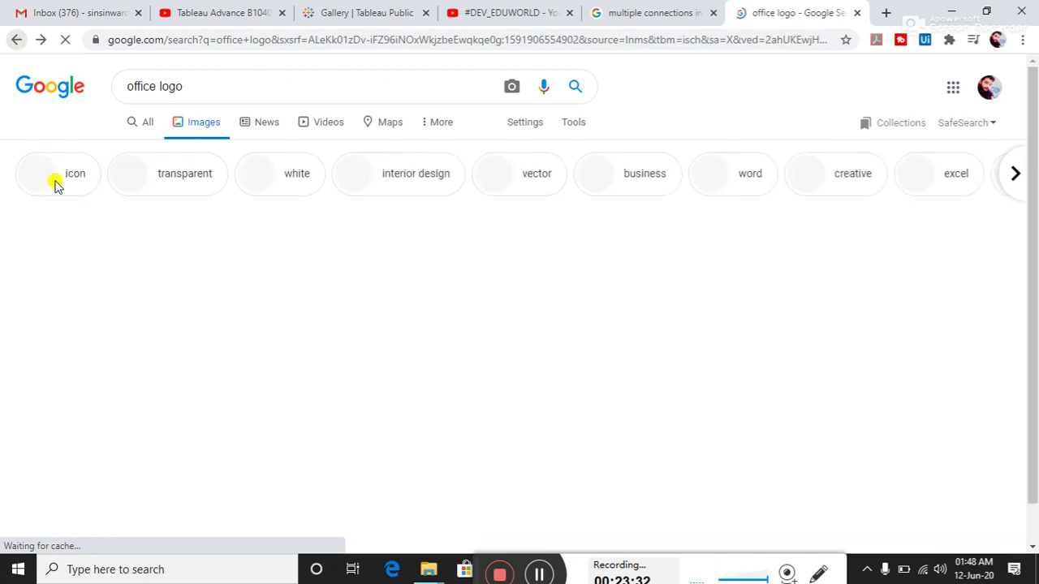
click(51, 182)
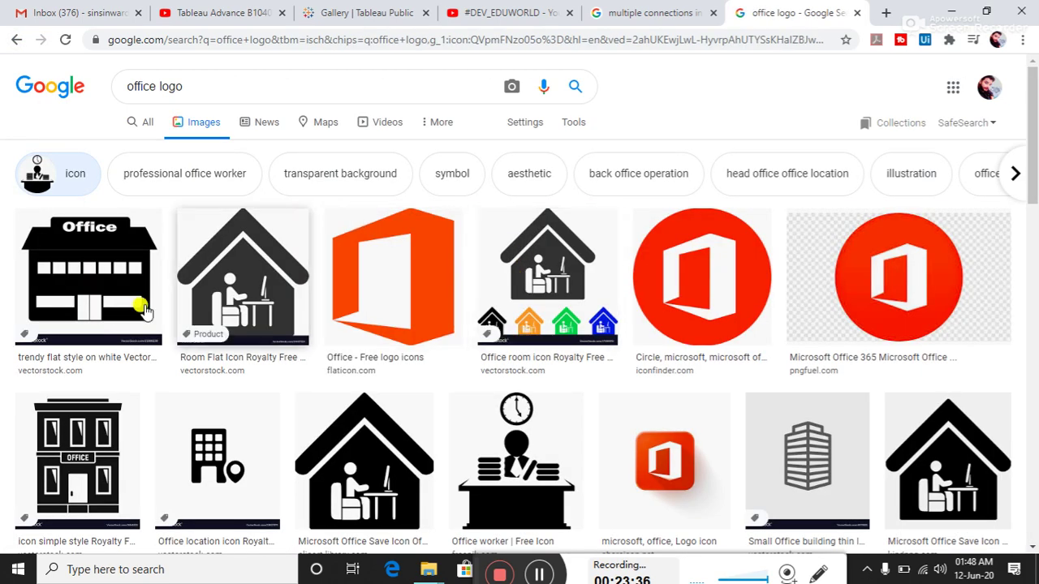
- Save the enlarged Office Room Flat Icon image as a JPEG named "office" in the Desktop > Tableau > New folder location
click(238, 274)
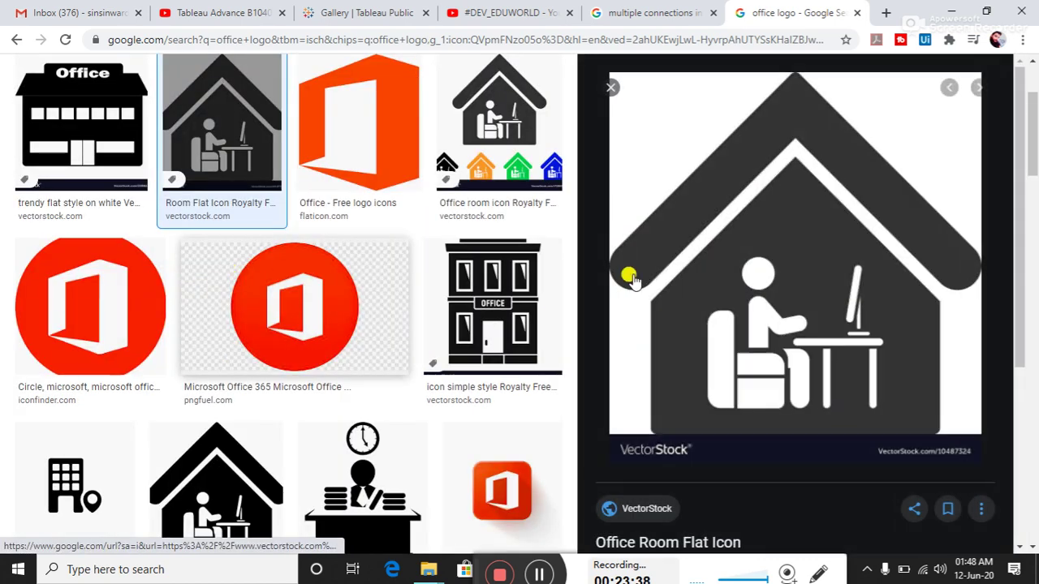
right_click(777, 265)
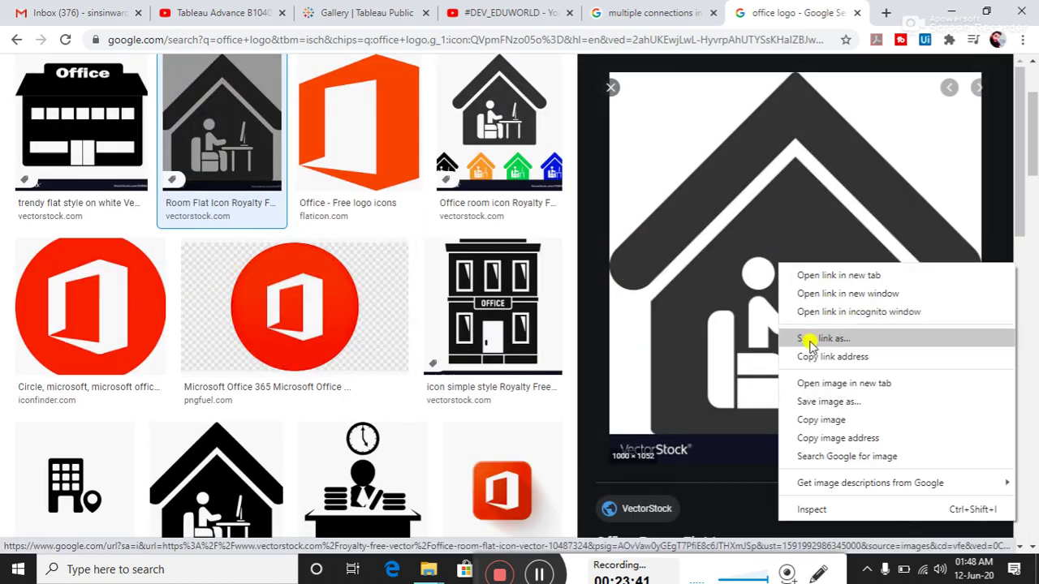
click(823, 401)
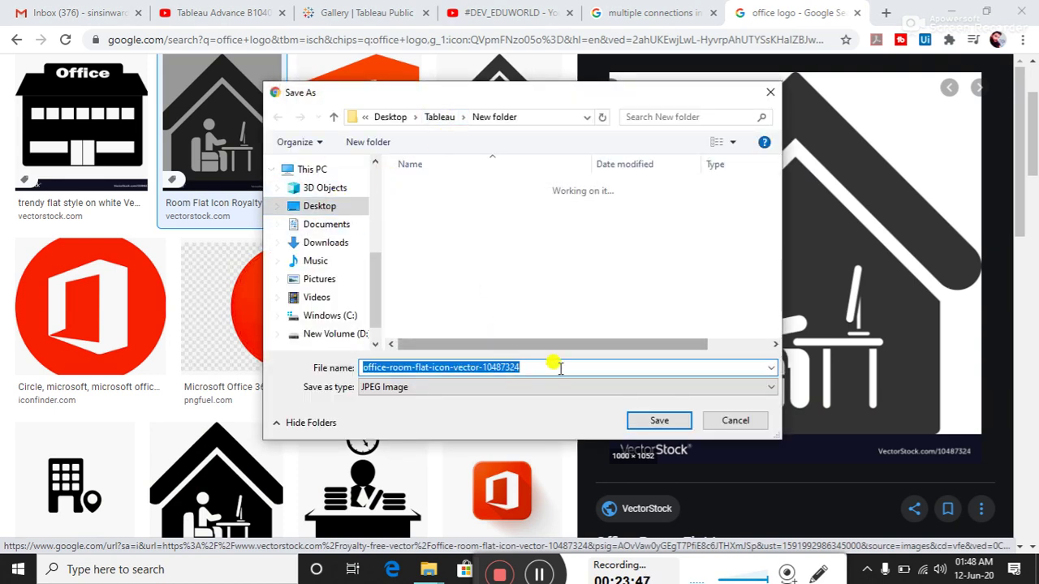
text(o)
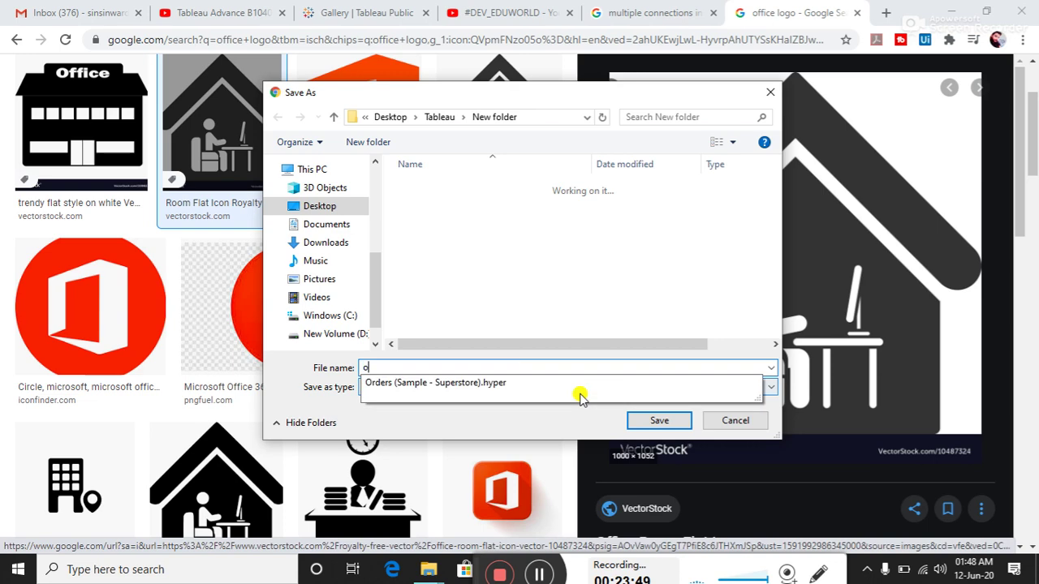
text(ffice)
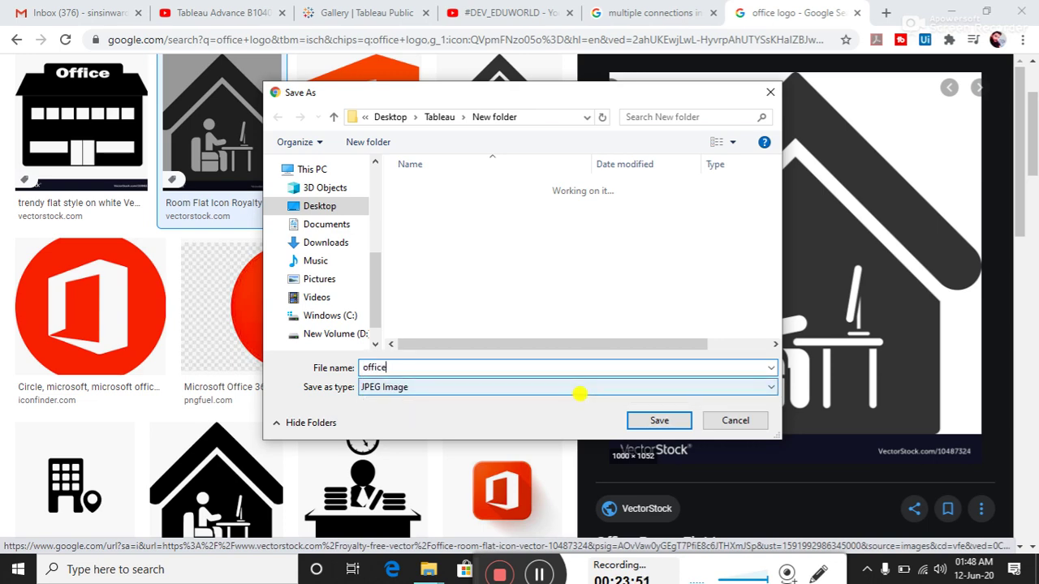
key(Return)
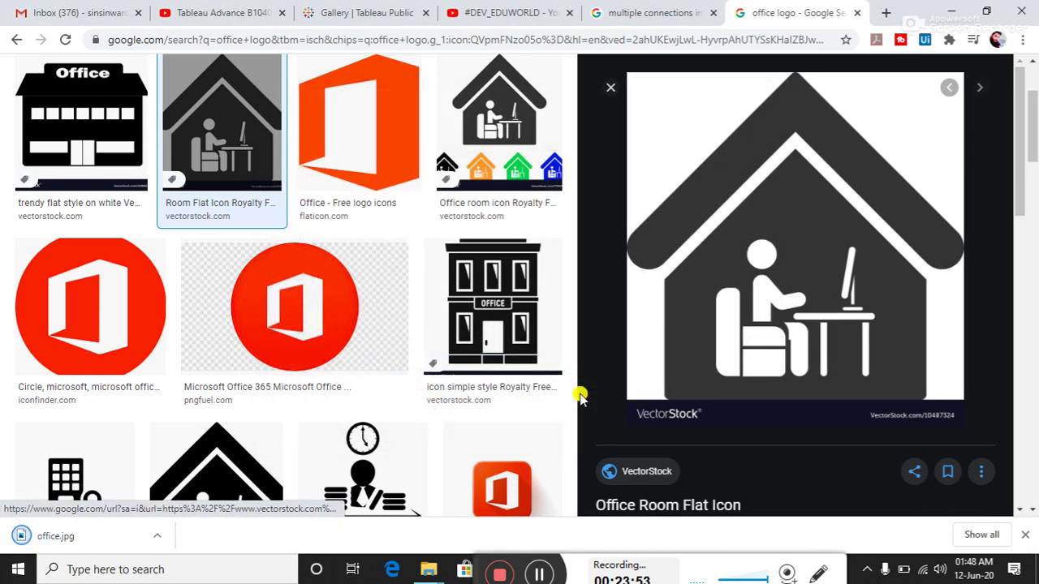
- Switch to File Explorer and copy the office image from the New folder inside the Tableau folder
key(alt+Tab)
key(Tab)
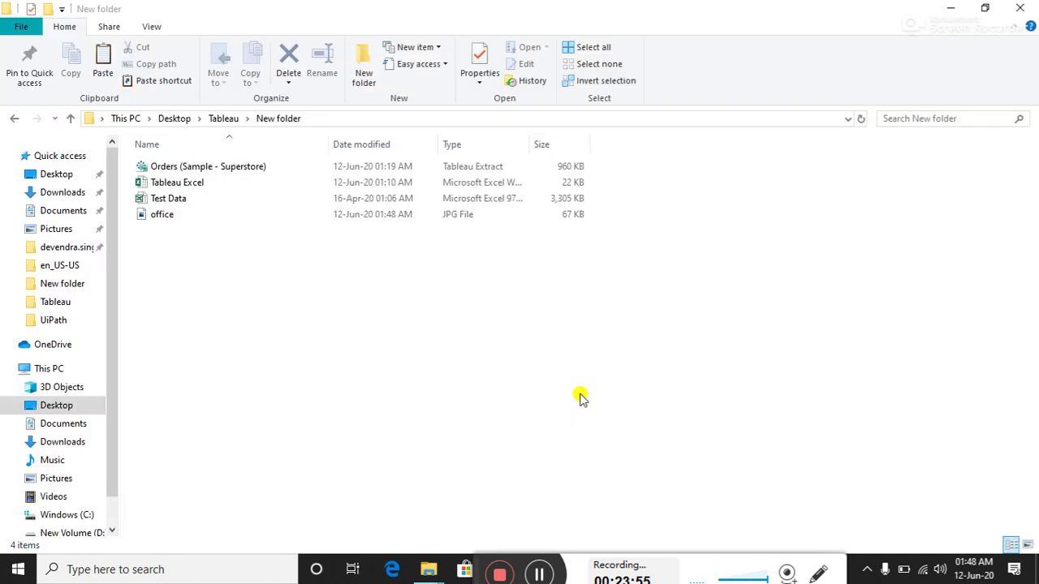
key(Up)
key(Up)
key(Up)
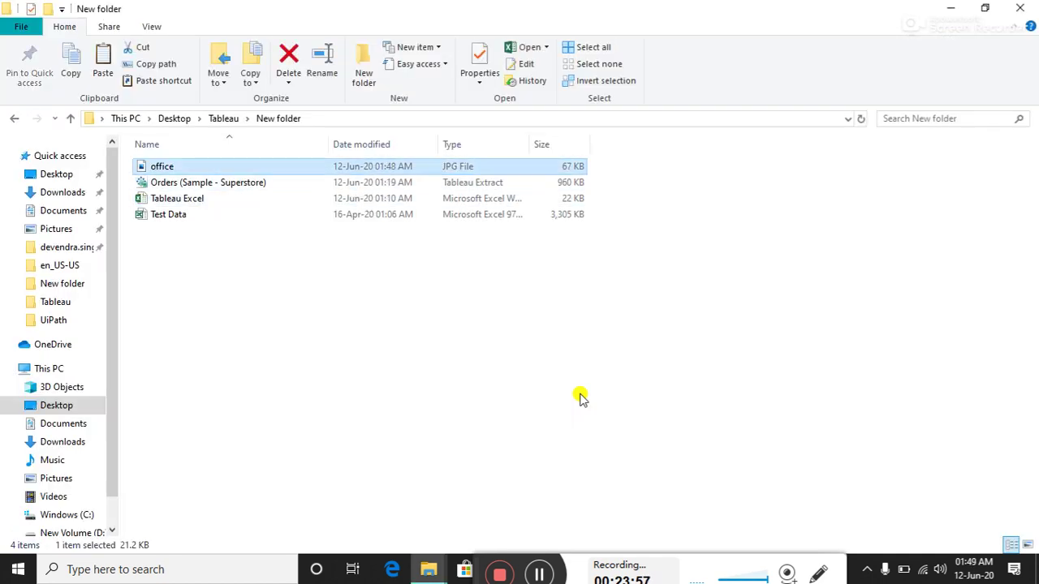
key(BackSpace)
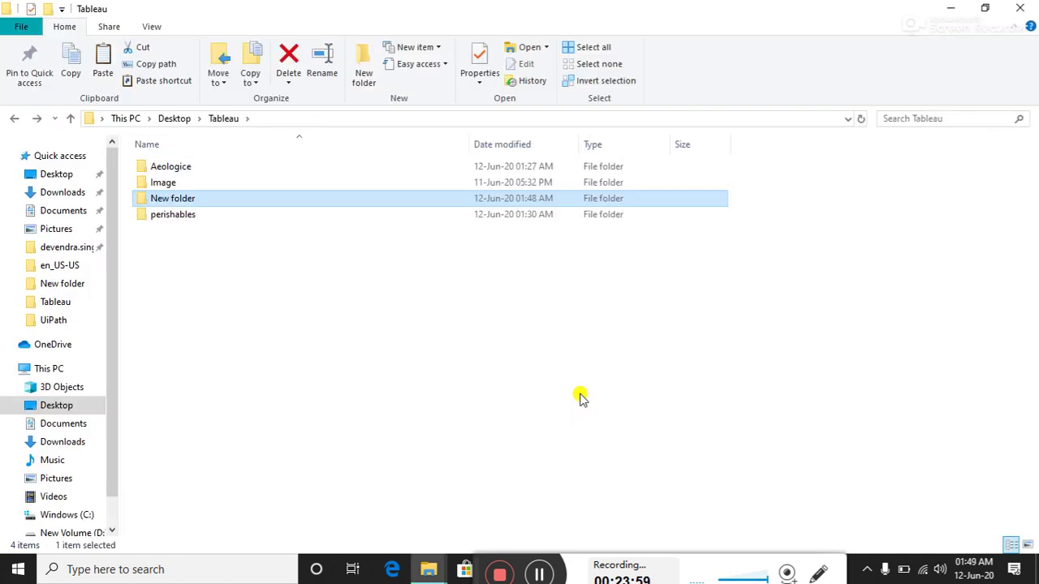
key(Return)
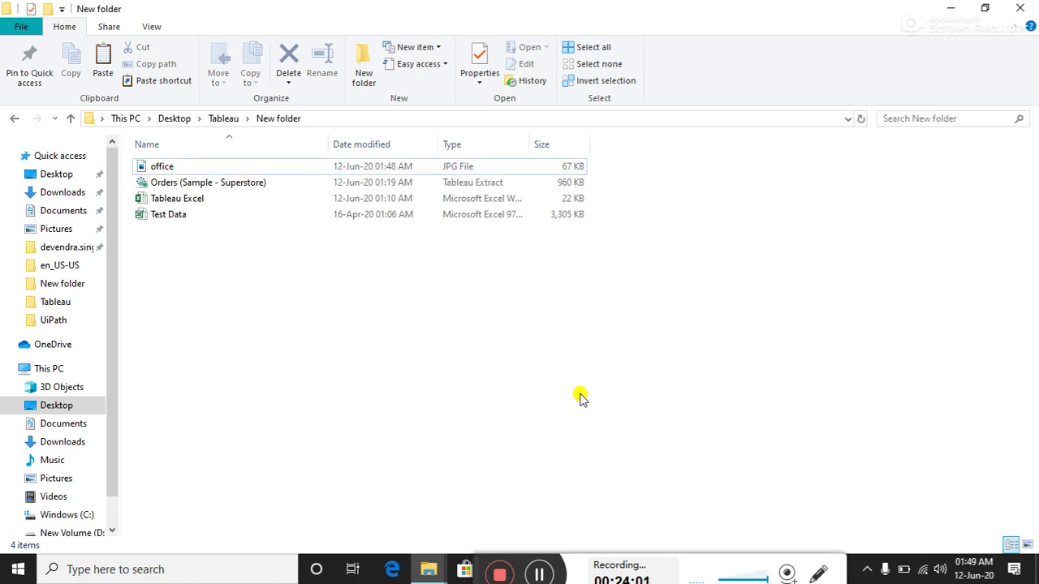
click(157, 166)
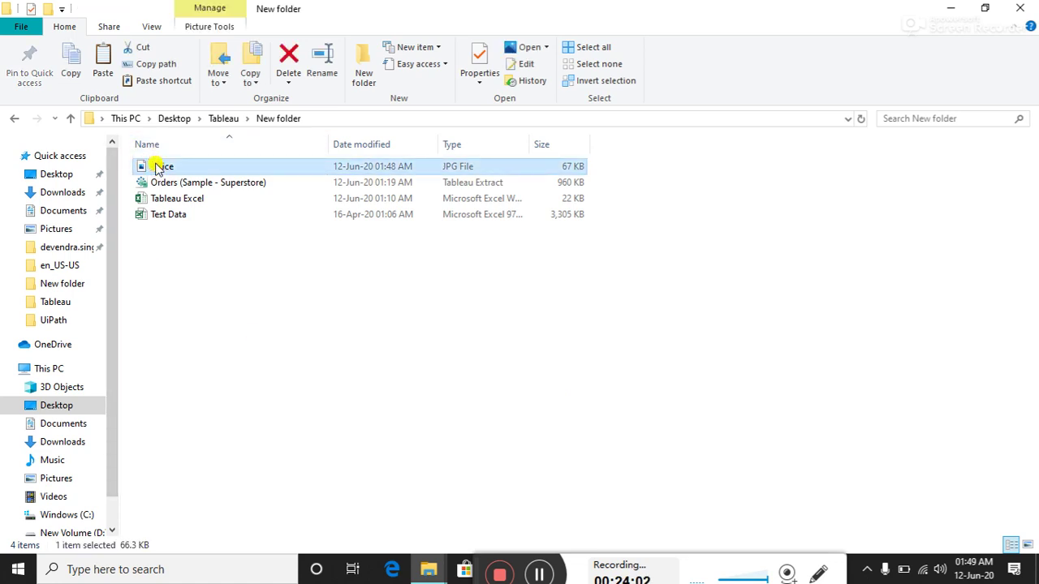
key(alt+Tab)
key(alt+Tab)
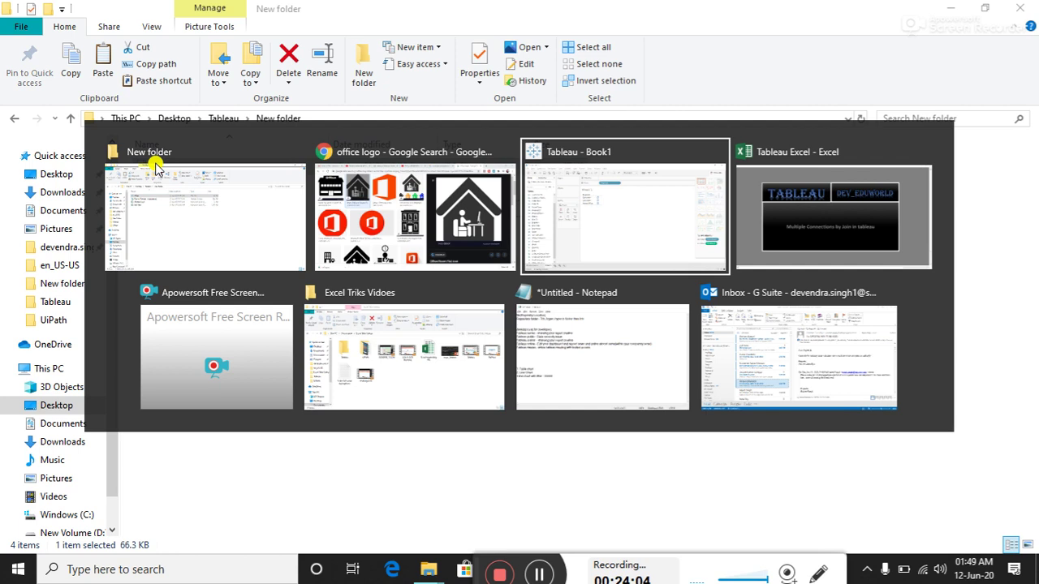
key(alt+Tab)
key(alt+Tab)
key(alt+shift+Tab)
key(alt+shift+Tab)
key(alt+shift+Tab)
key(alt+shift+Tab)
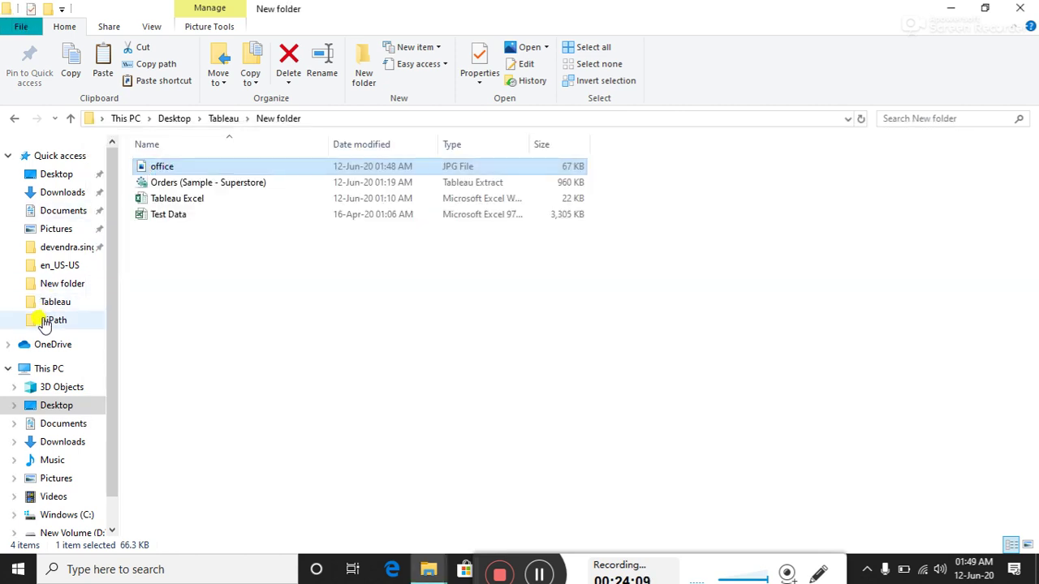
- Paste the office image into Documents > My Tableau Repository > Shapes > My Image and minimize the folder window
click(54, 211)
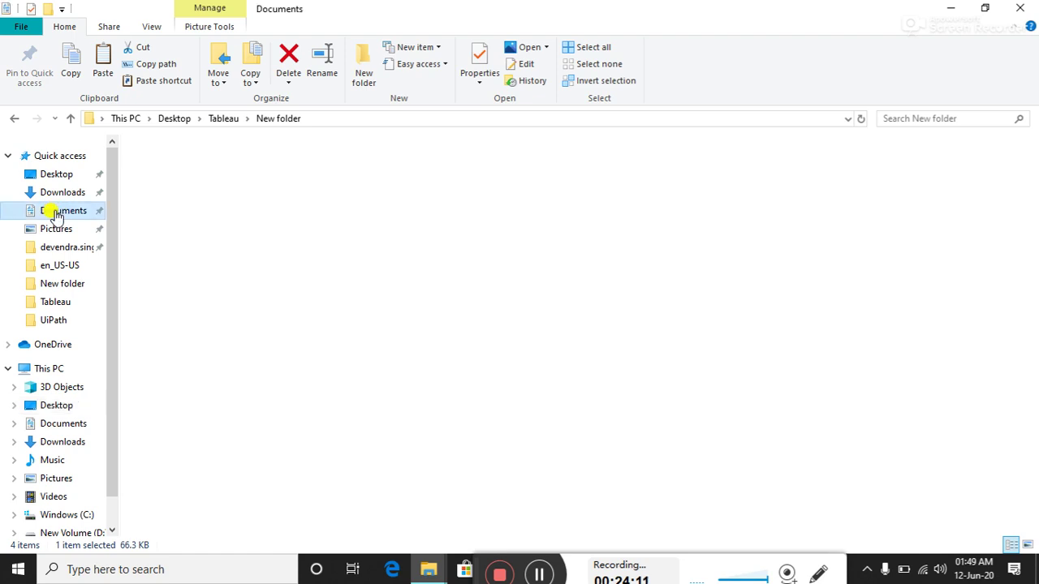
double_click(201, 255)
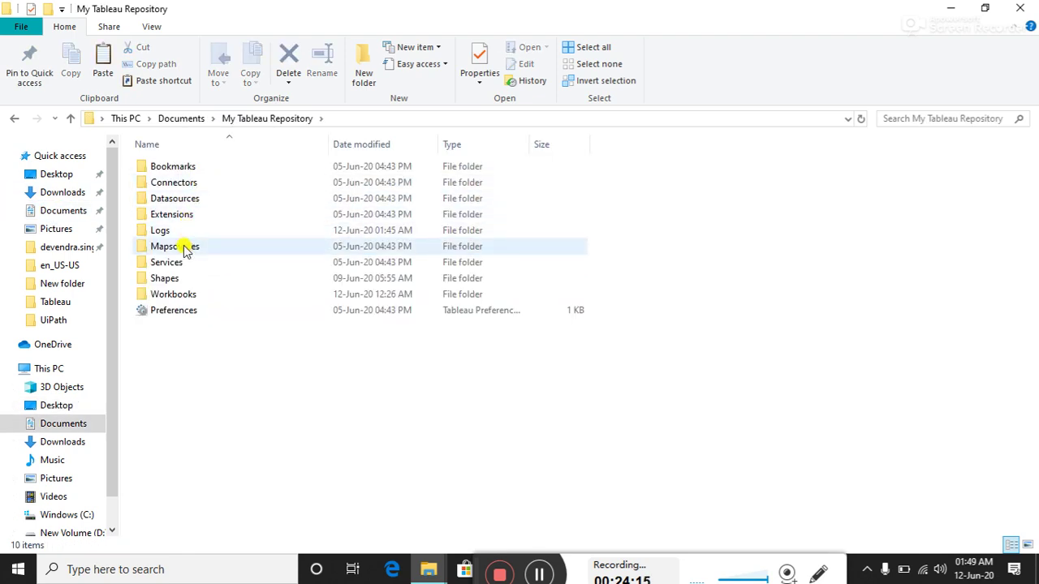
double_click(180, 279)
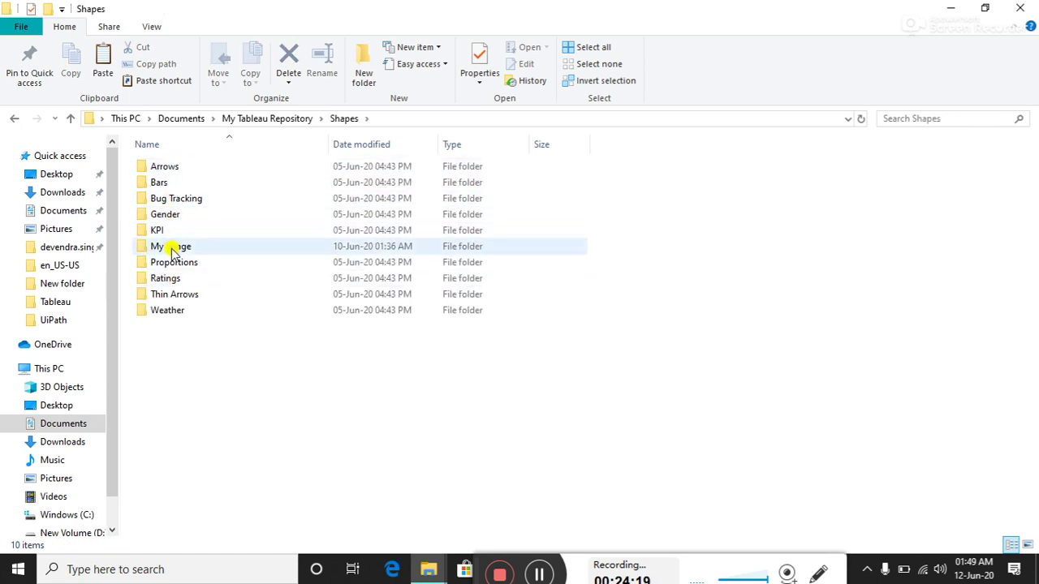
double_click(172, 249)
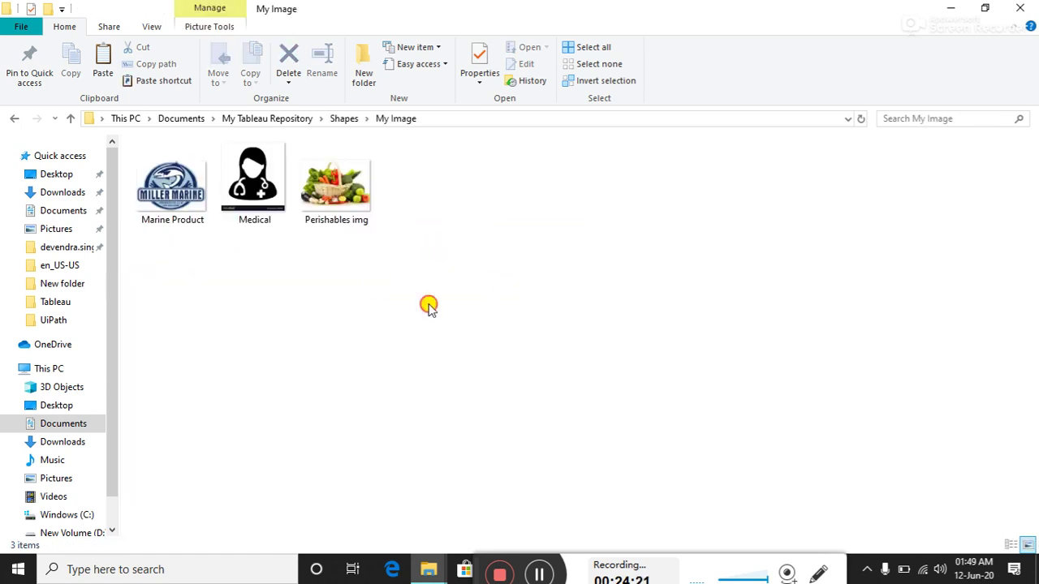
key(ctrl+v)
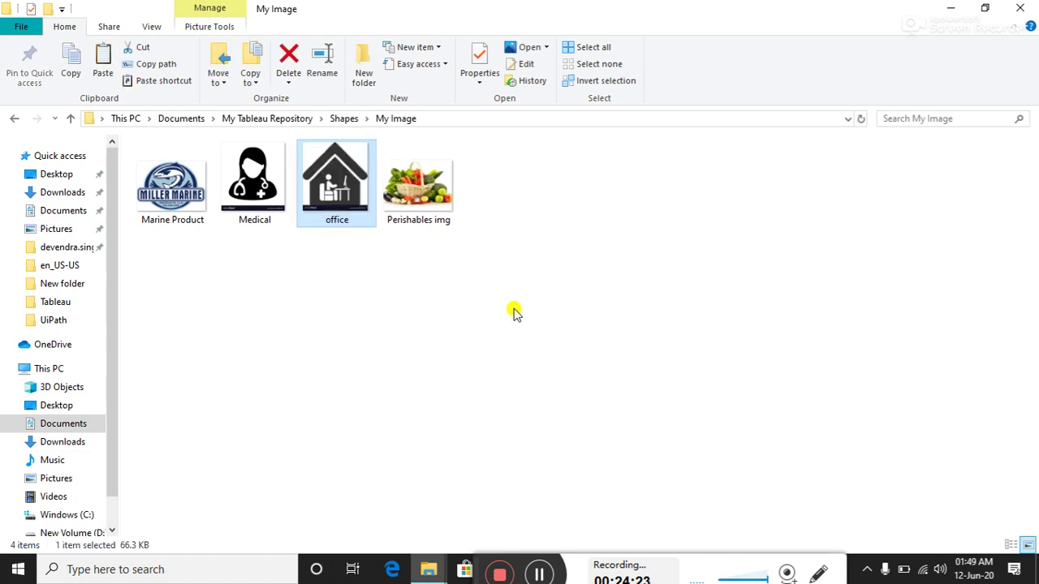
click(514, 312)
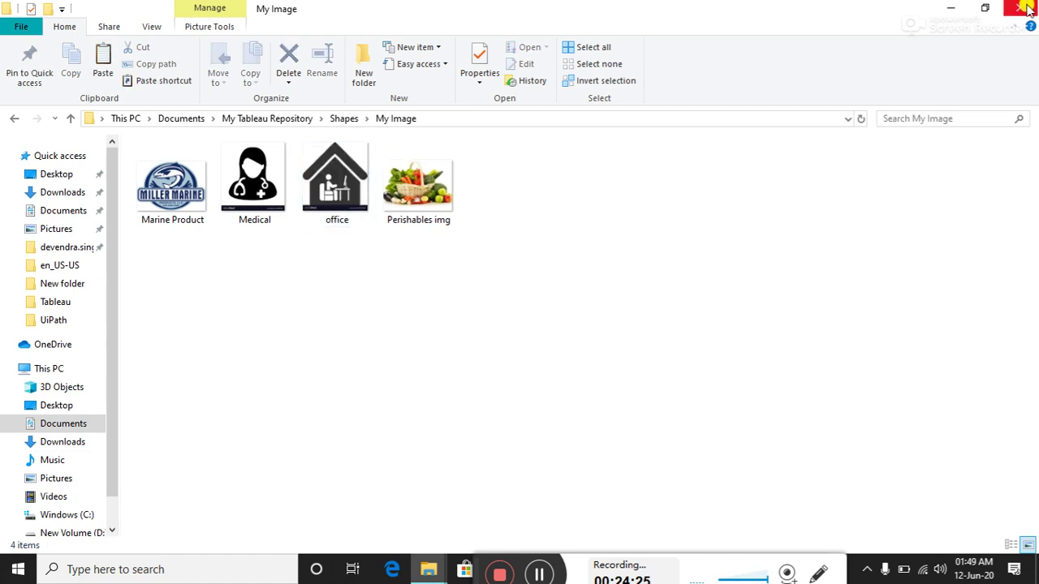
click(950, 9)
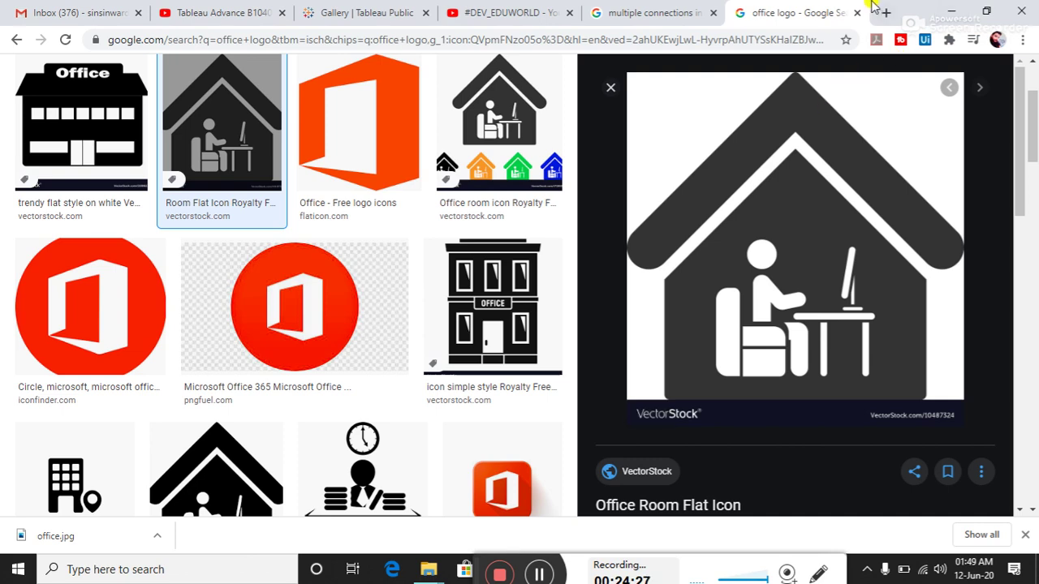
- Switch to Tableau and reload the custom shapes in the Edit Shape dialog for the Segment marks
key(alt+Tab)
key(Tab)
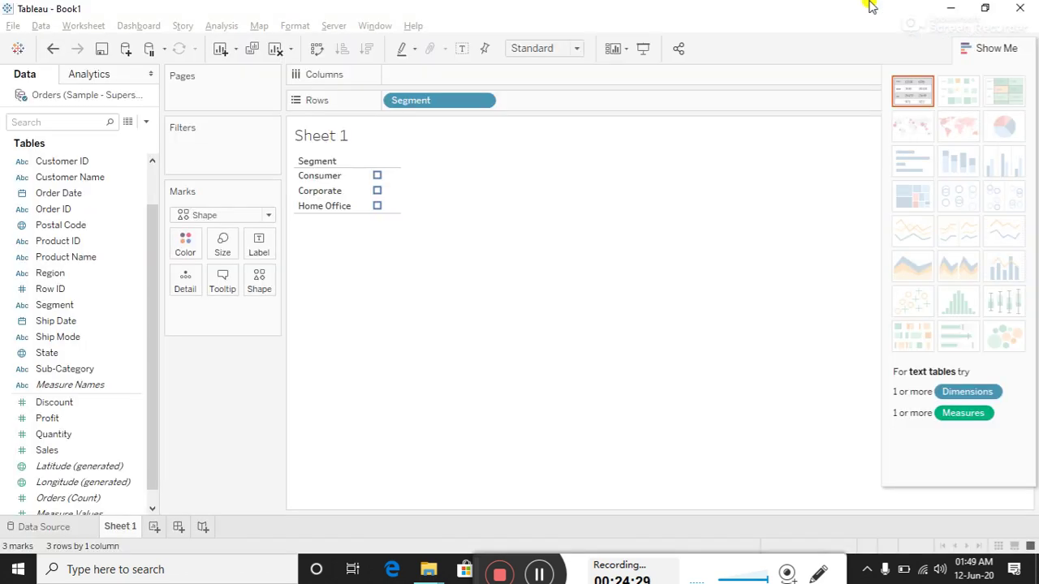
click(259, 284)
click(297, 388)
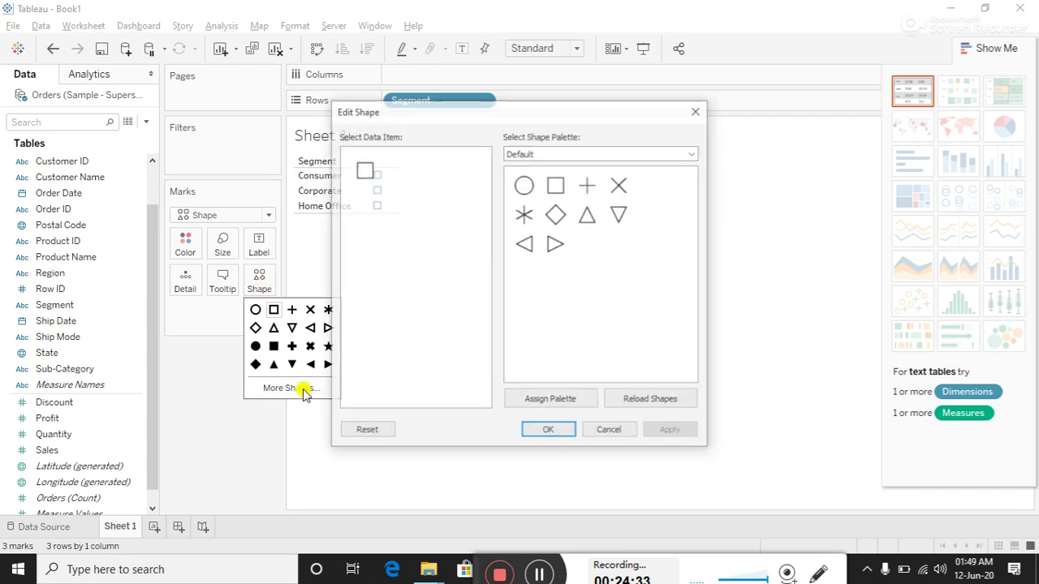
click(647, 404)
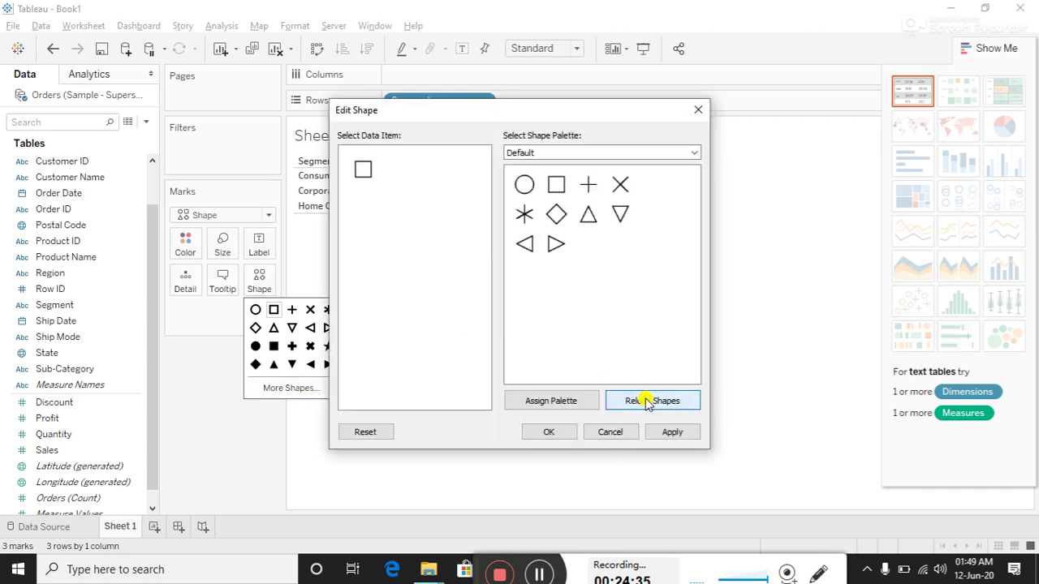
- Apply the office house shape from the My Image palette to the Segment marks
click(694, 153)
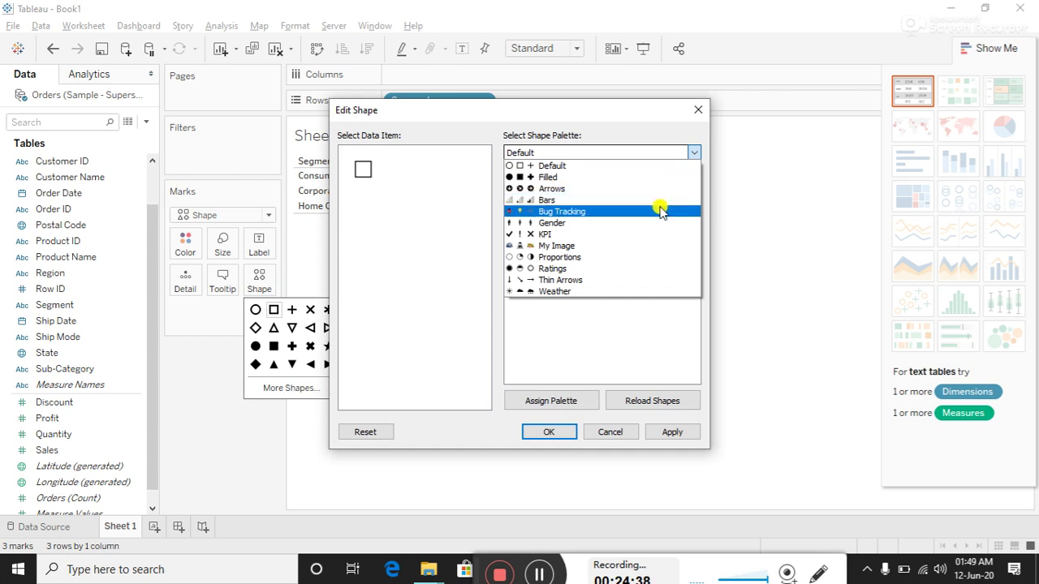
click(653, 245)
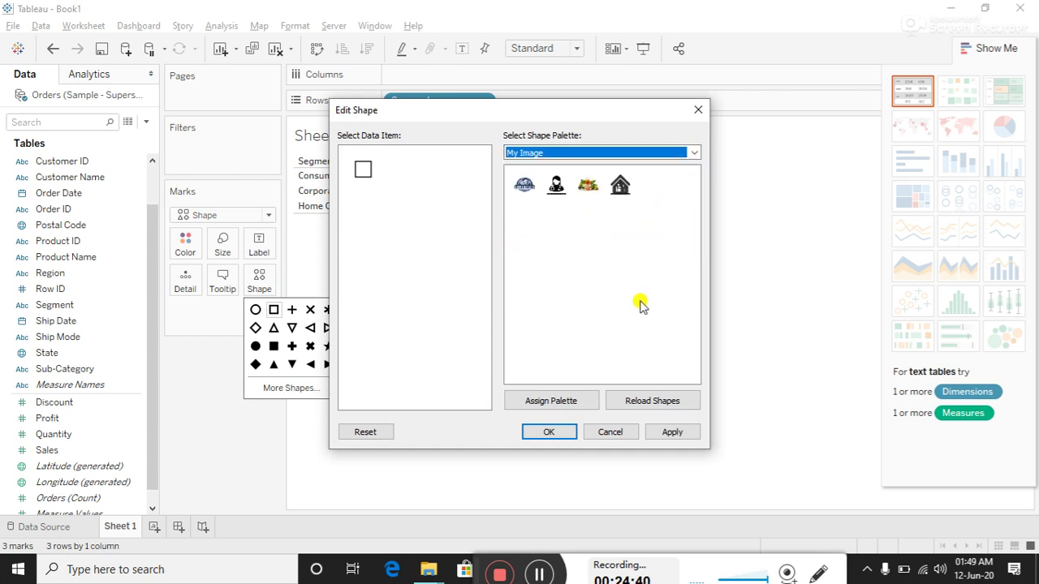
click(620, 186)
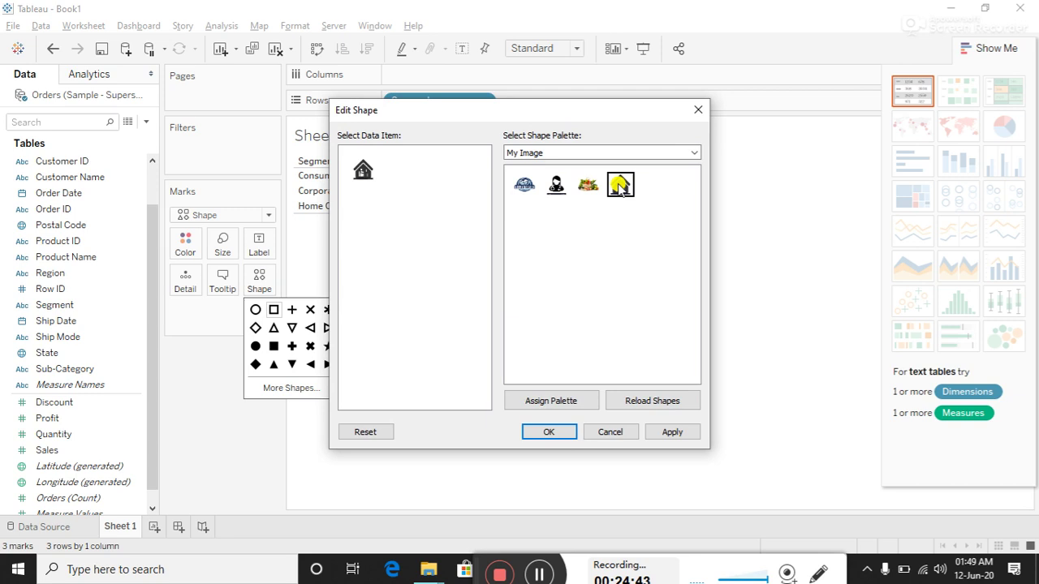
click(672, 432)
click(549, 432)
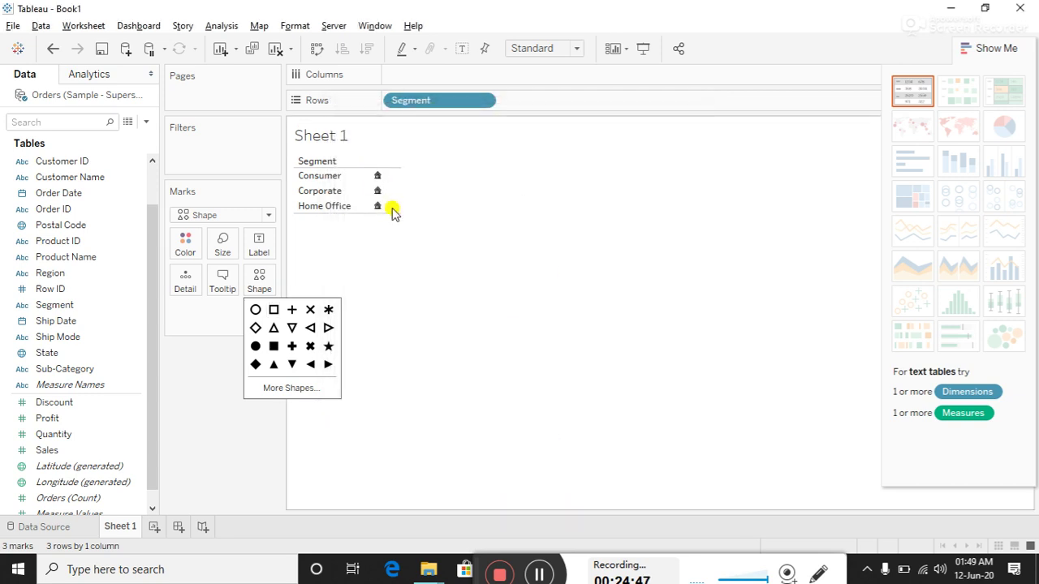
- Widen the shape column and set the sheet's fit to Entire View after trying Fit Width and Fit Height
drag(401, 182, 644, 219)
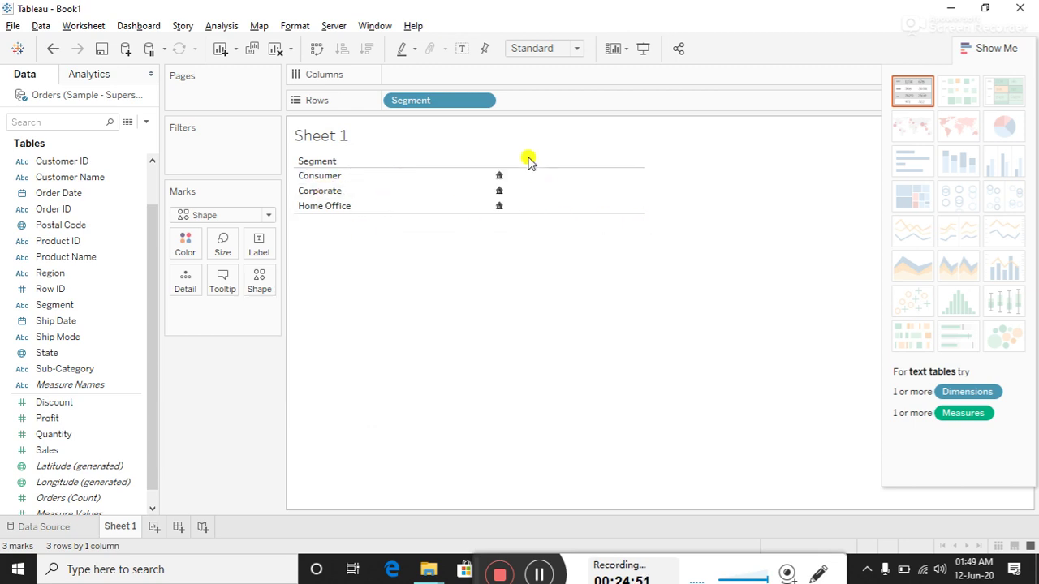
click(577, 49)
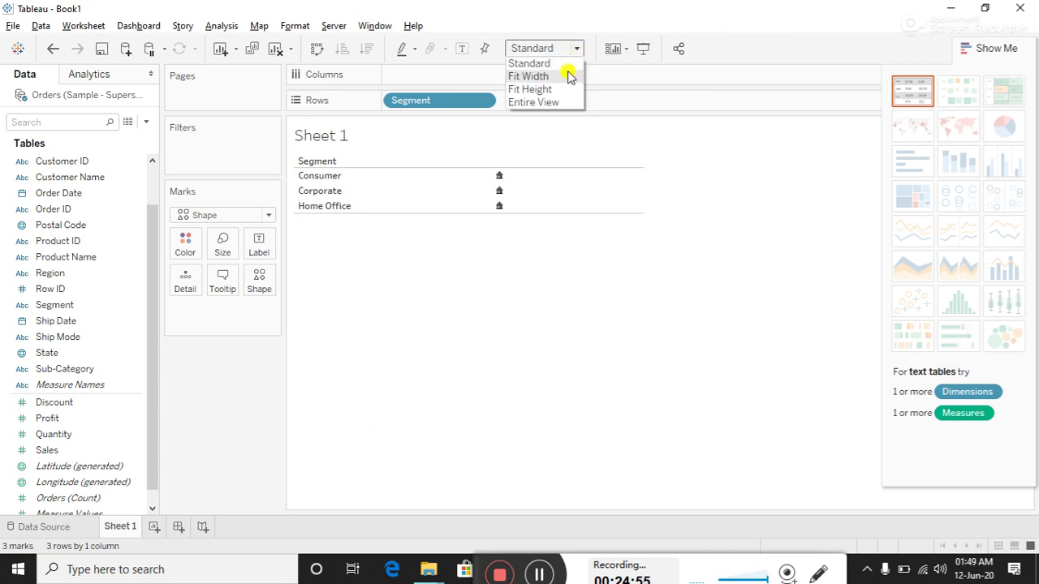
click(568, 73)
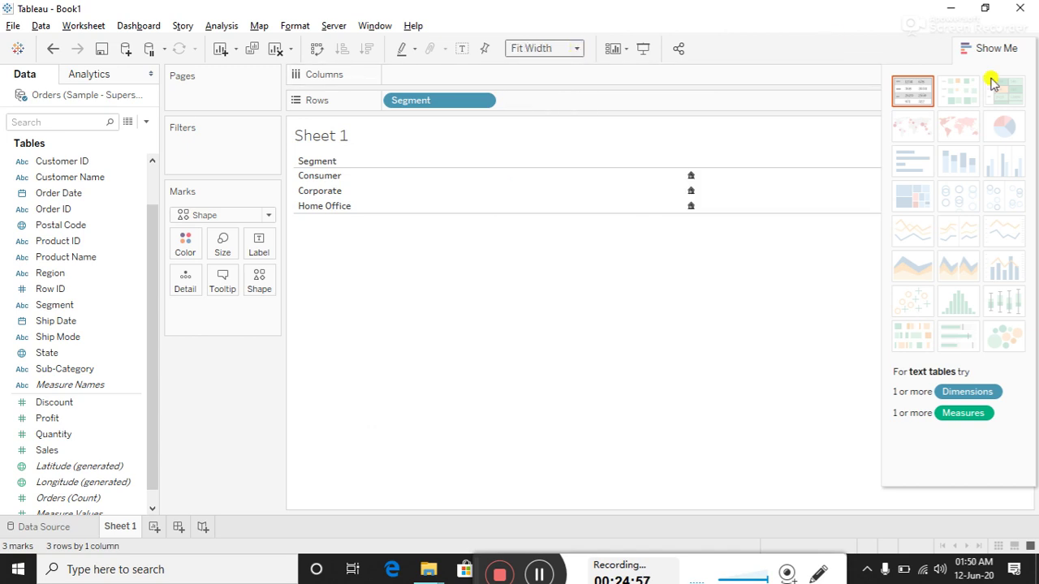
click(580, 51)
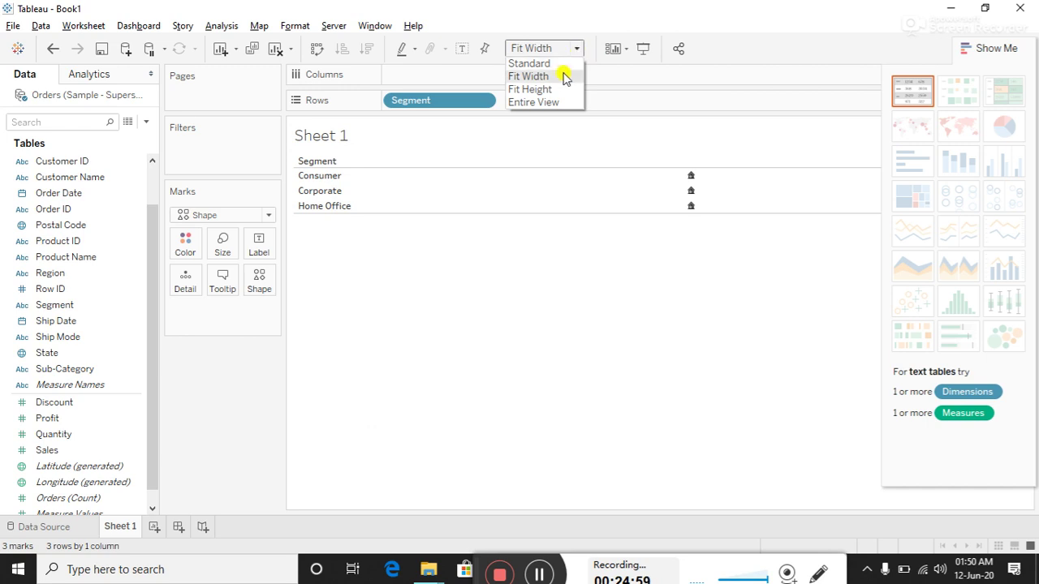
click(556, 88)
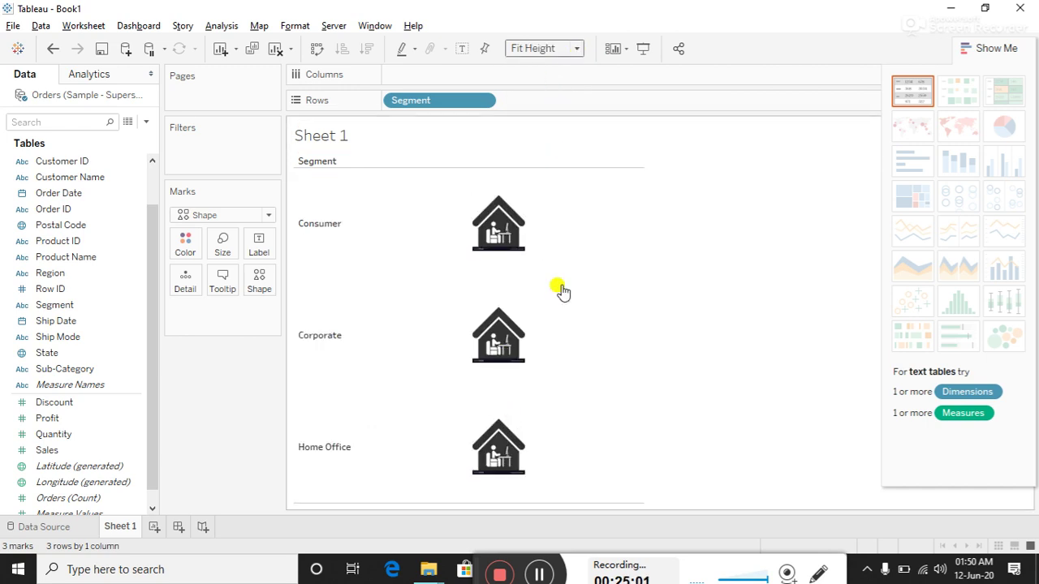
click(579, 50)
click(573, 102)
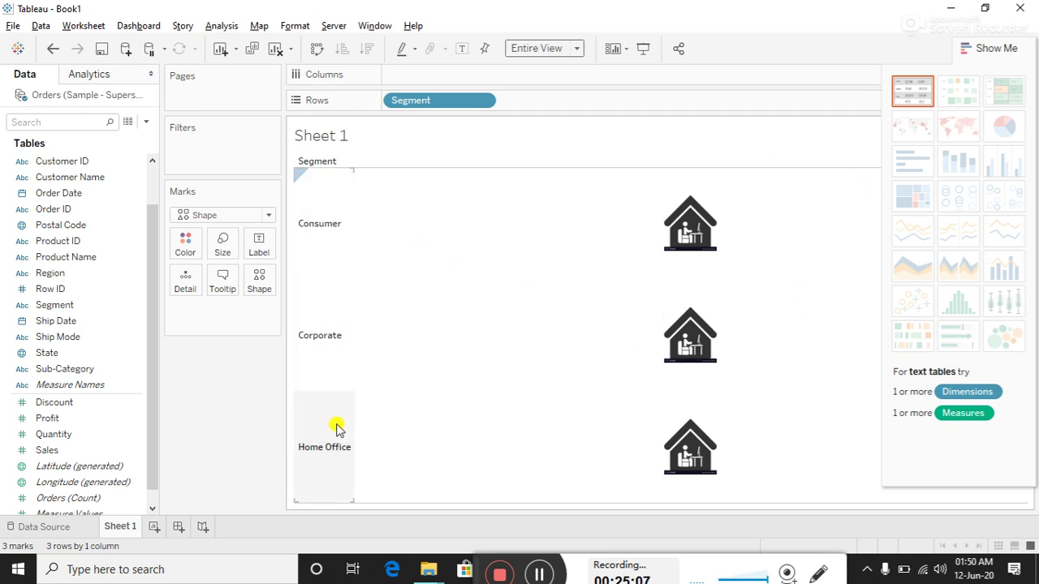
mouse_move(656, 240)
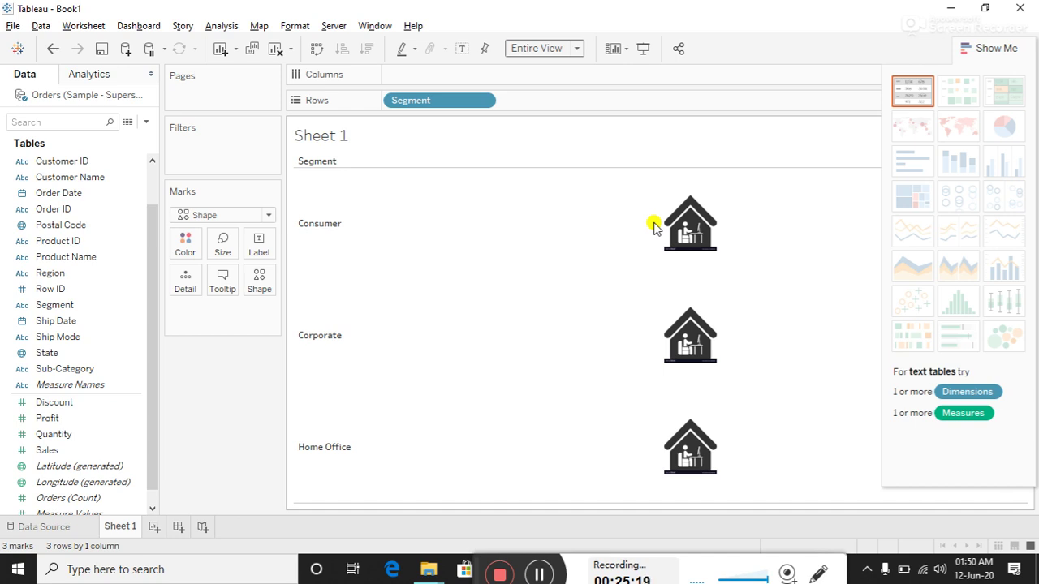
key(alt+Tab)
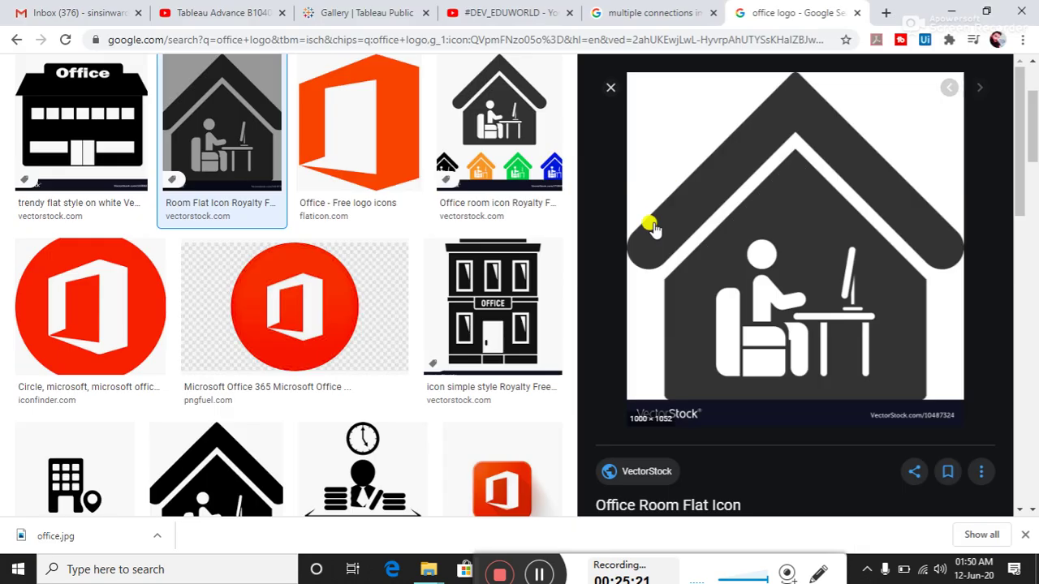
key(alt+Tab)
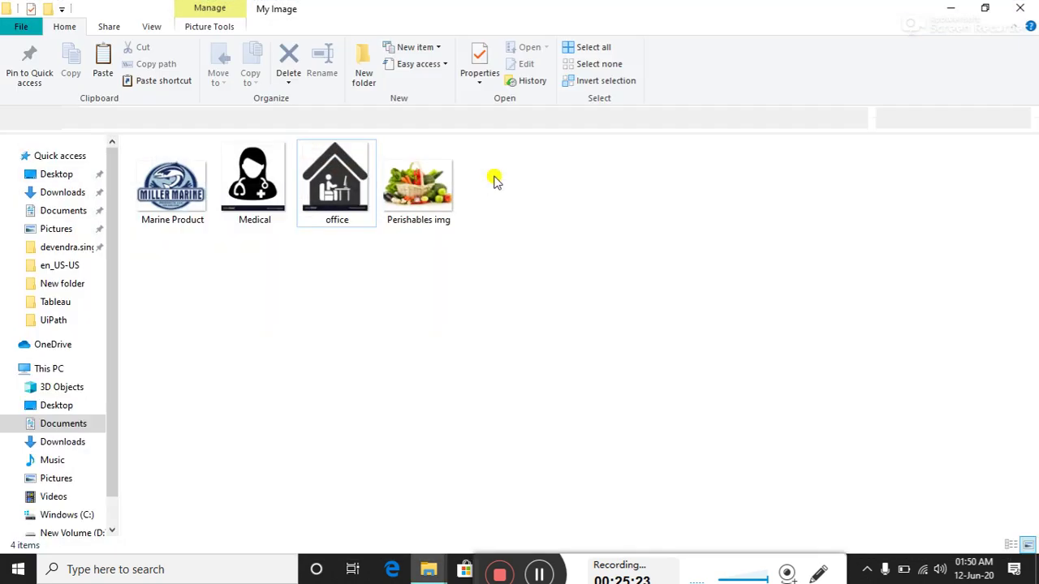
key(alt+Tab)
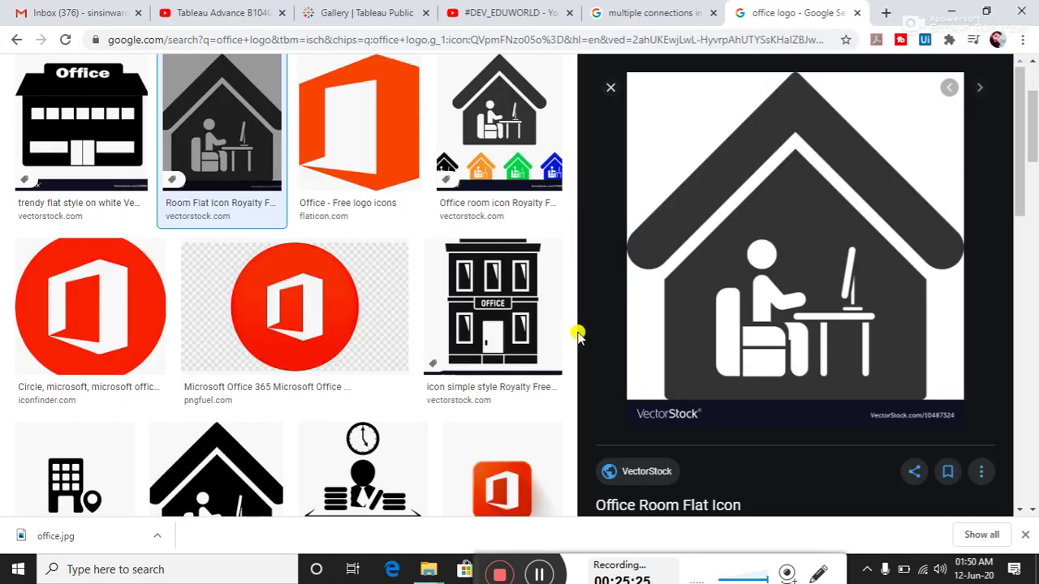
key(alt+Tab)
key(Tab)
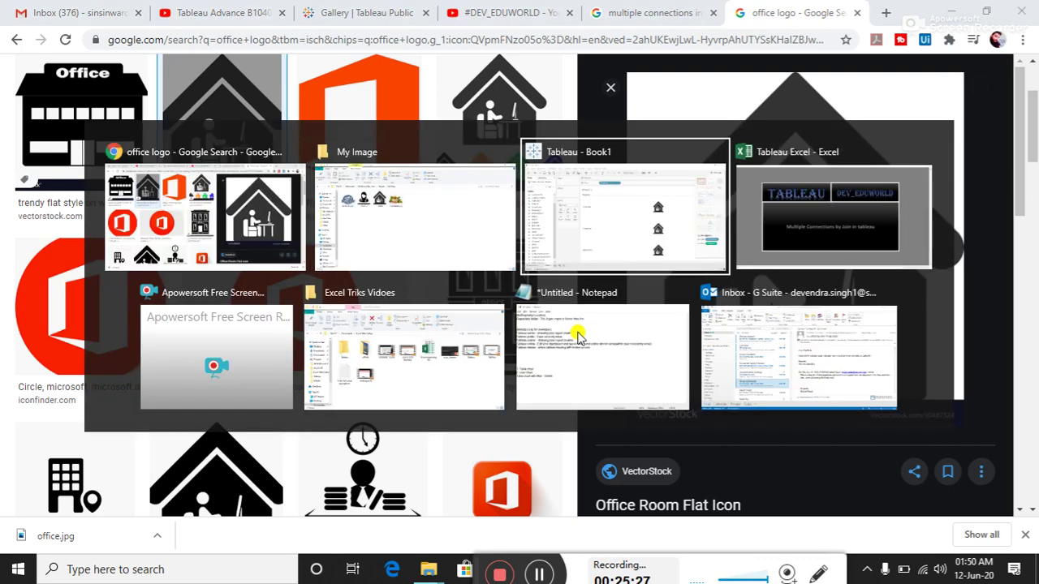